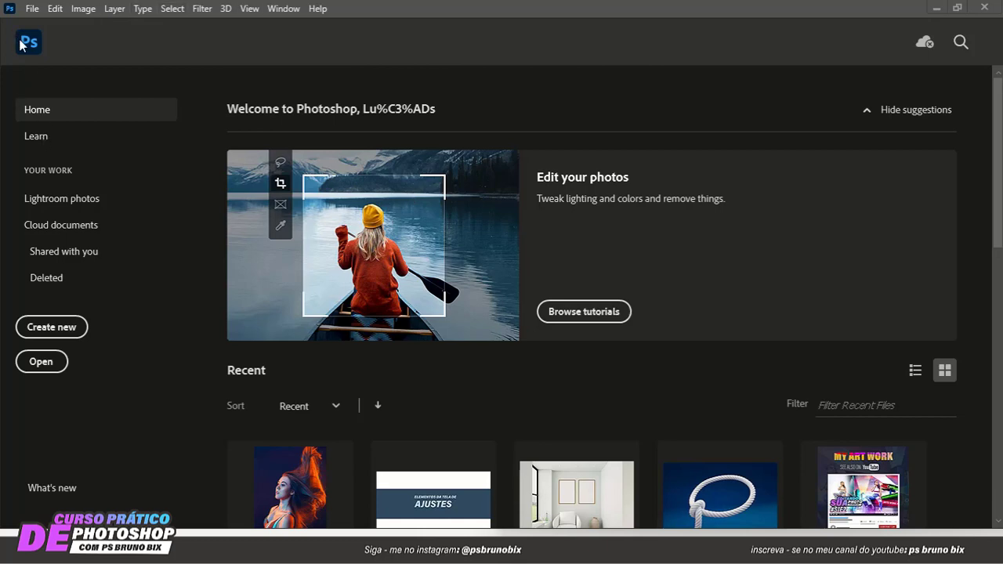
# Create a new document named Musica at 5000 x 5000 pixels, 300 pixels/inch, RGB Color, with a white background.
pyautogui.click(69, 327)
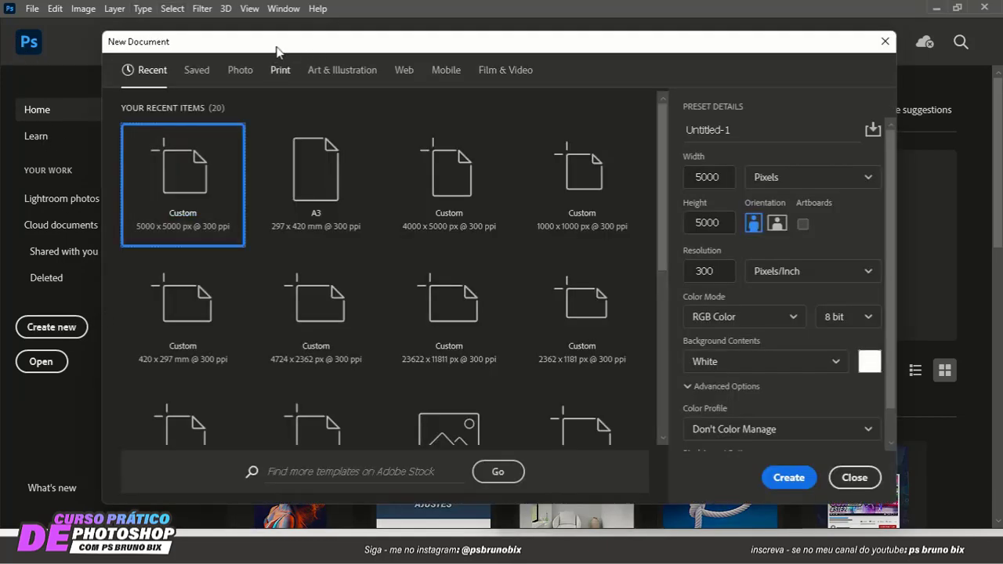
pyautogui.moveTo(275, 49)
pyautogui.mouseDown()
pyautogui.moveTo(305, 50)
pyautogui.moveTo(294, 50)
pyautogui.mouseUp()
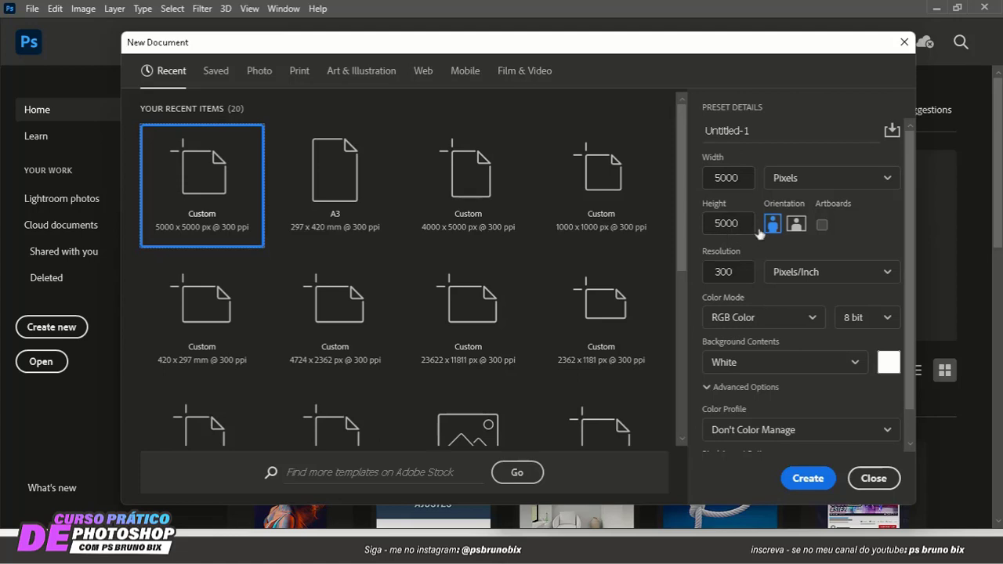
pyautogui.click(727, 130)
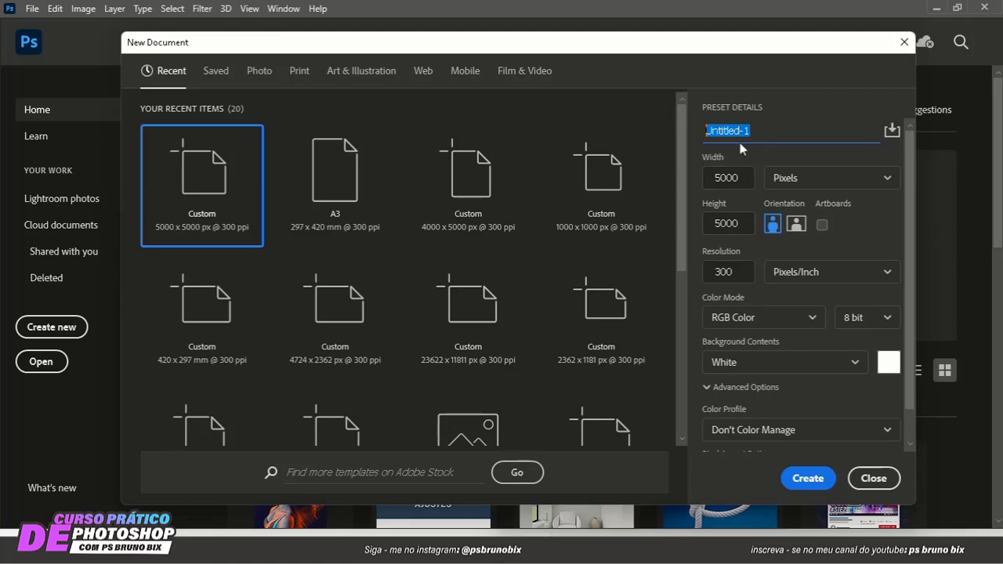
pyautogui.press('BackSpace')
pyautogui.write('Musica')
pyautogui.click(808, 478)
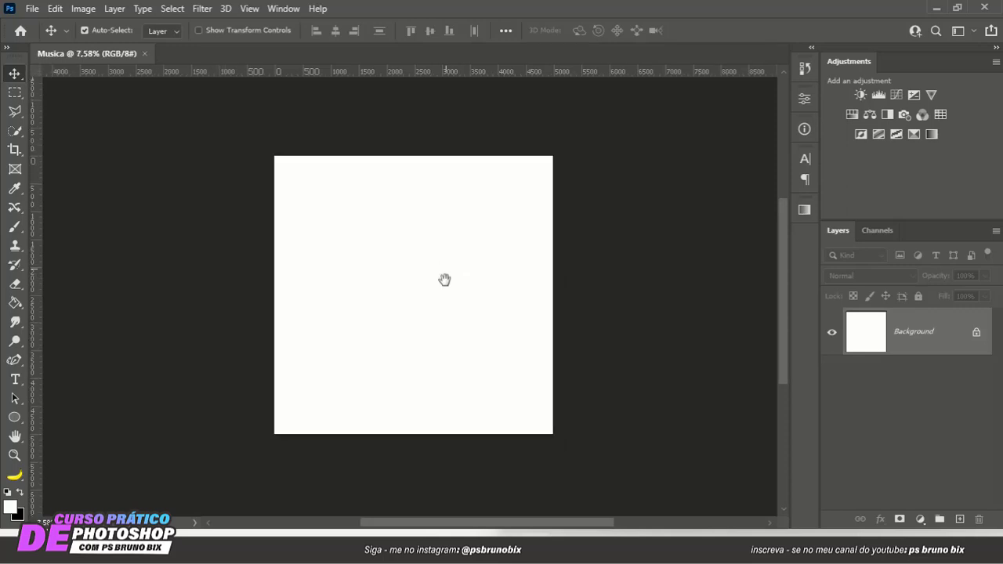
pyautogui.moveTo(444, 280); pyautogui.dragTo(450, 278)
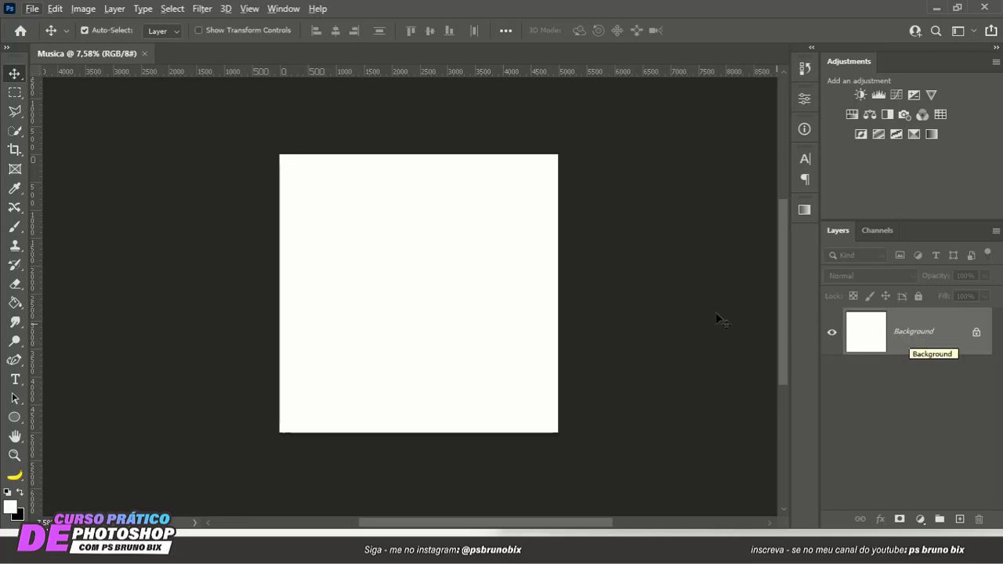
# Add a Gradient fill layer above the background and open its gradient for editing.
pyautogui.click(920, 520)
pyautogui.click(920, 519)
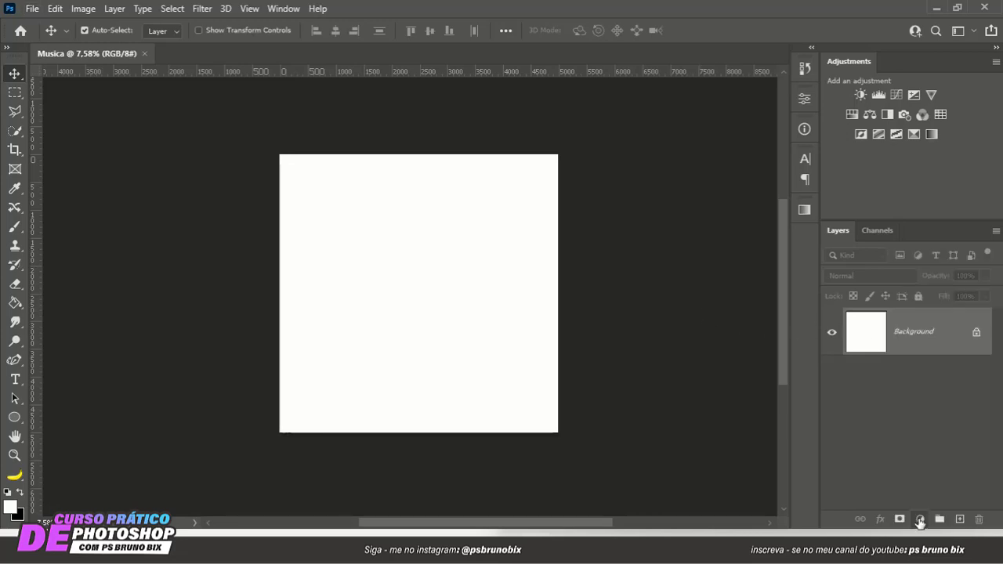
pyautogui.click(920, 519)
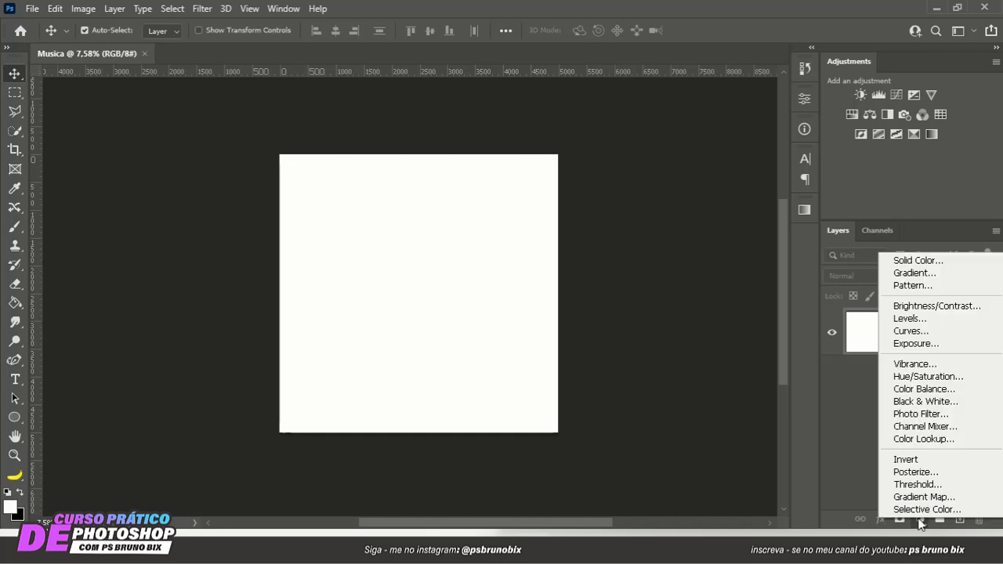
pyautogui.click(922, 522)
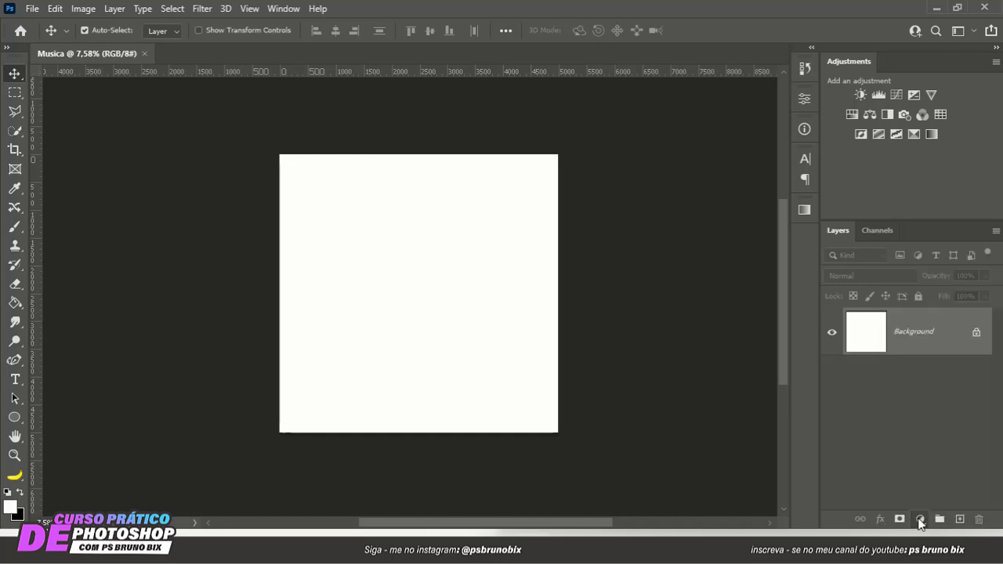
pyautogui.click(921, 521)
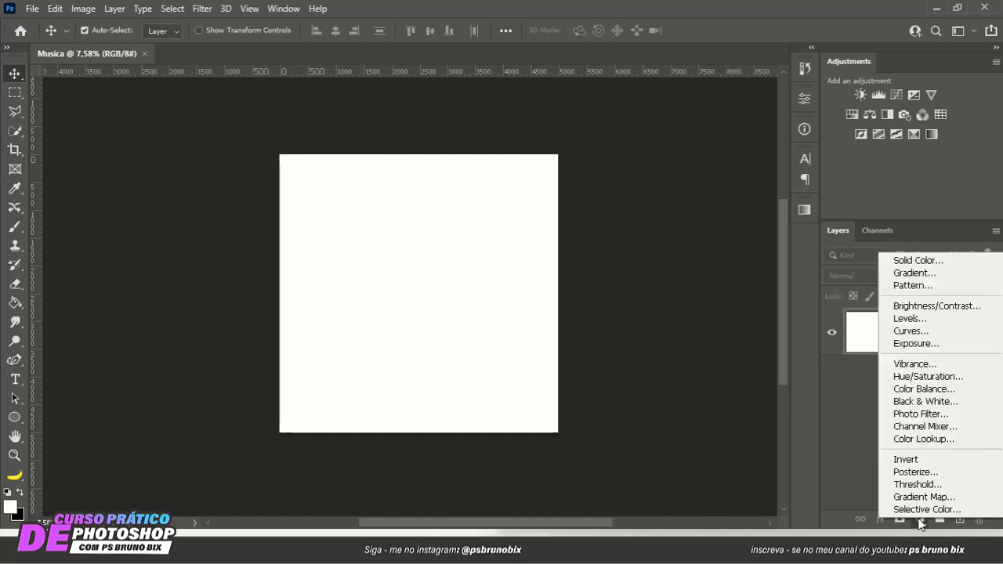
pyautogui.click(924, 274)
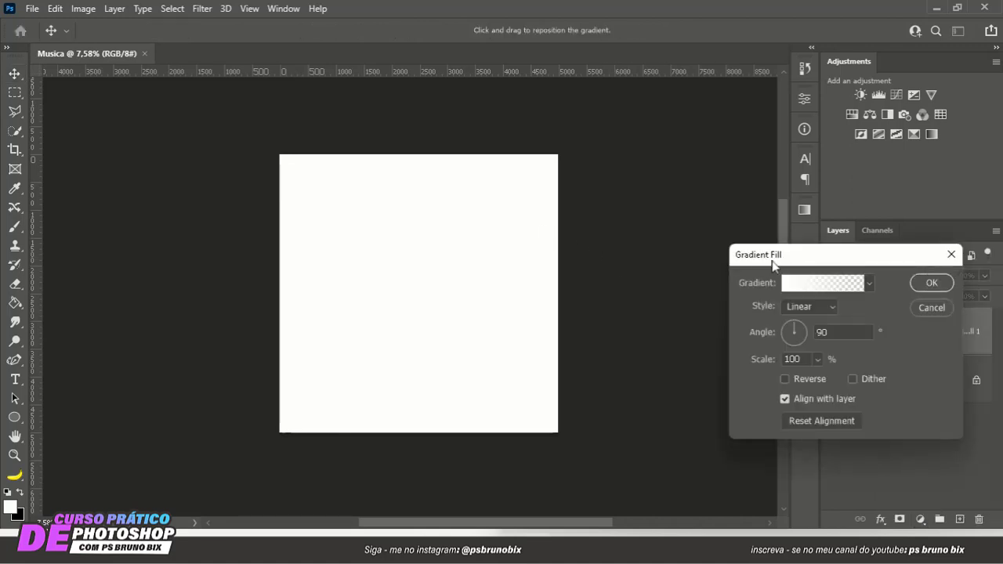
pyautogui.moveTo(772, 261); pyautogui.dragTo(649, 210)
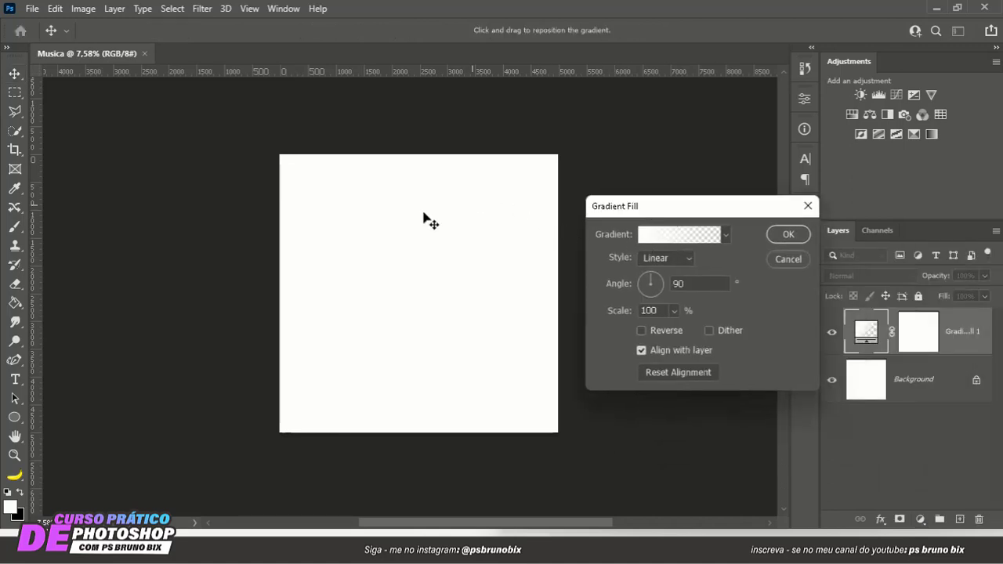
pyautogui.click(667, 242)
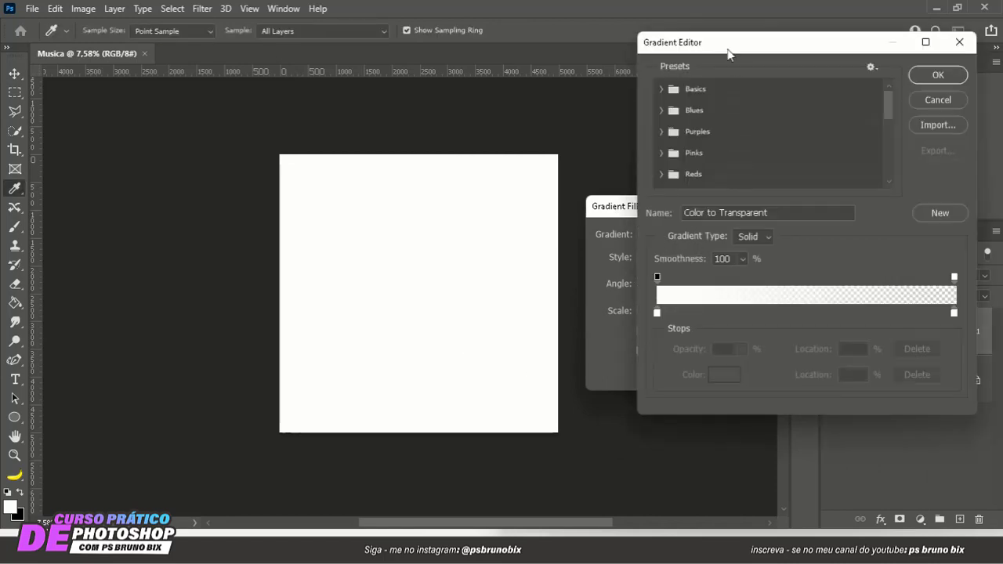
pyautogui.moveTo(727, 49); pyautogui.dragTo(687, 145)
# Try several gradient presets from the Basics and Blues groups on the fill, ending with Blue_07.
pyautogui.click(621, 184)
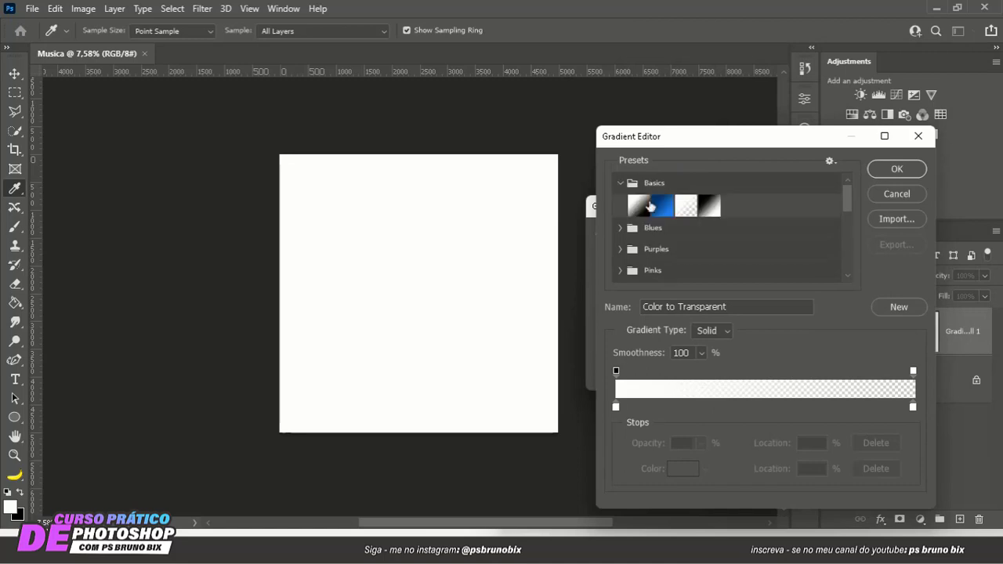
pyautogui.click(663, 207)
pyautogui.click(704, 214)
pyautogui.click(680, 212)
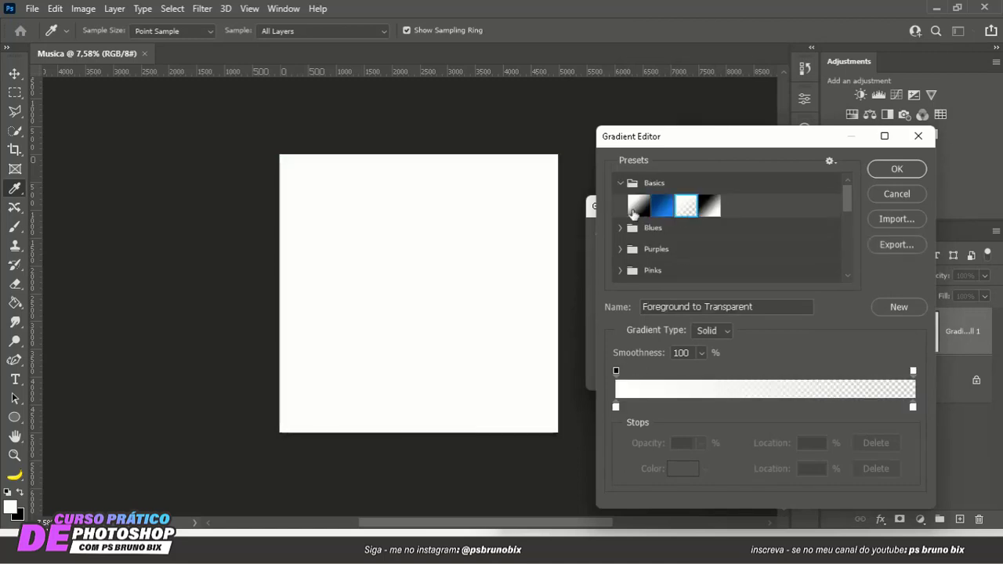
pyautogui.click(635, 214)
pyautogui.click(633, 231)
pyautogui.click(639, 251)
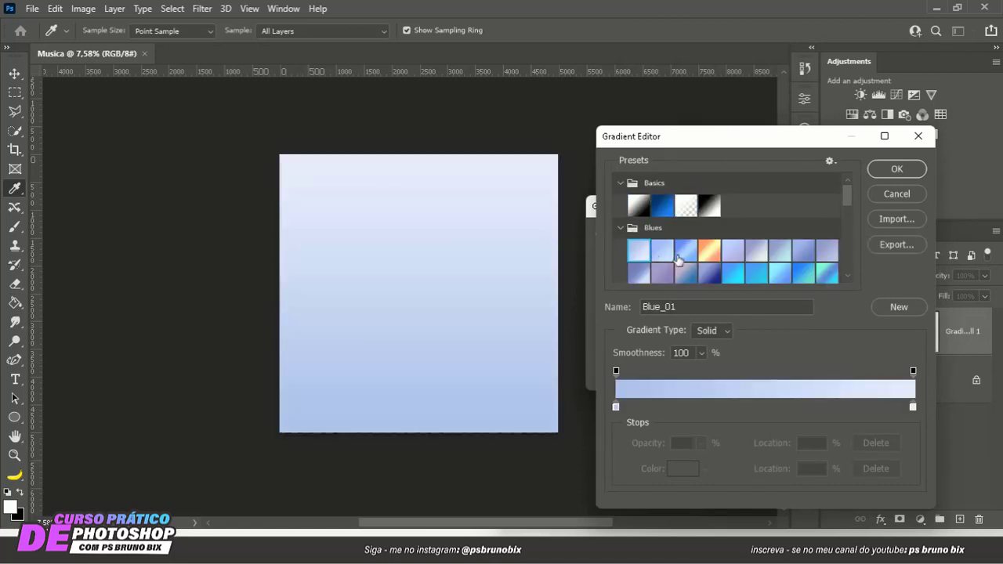
pyautogui.click(741, 257)
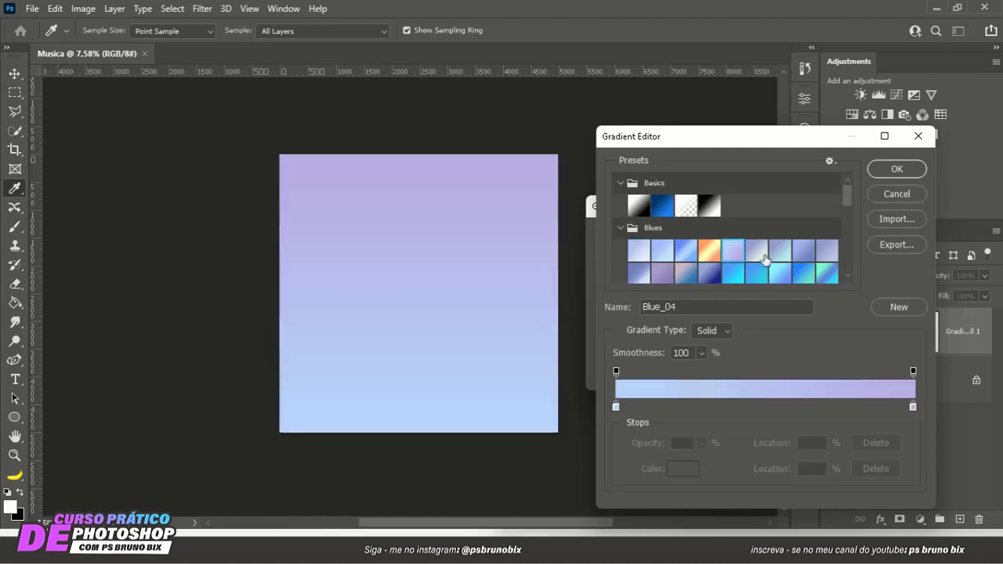
pyautogui.click(783, 254)
pyautogui.click(813, 251)
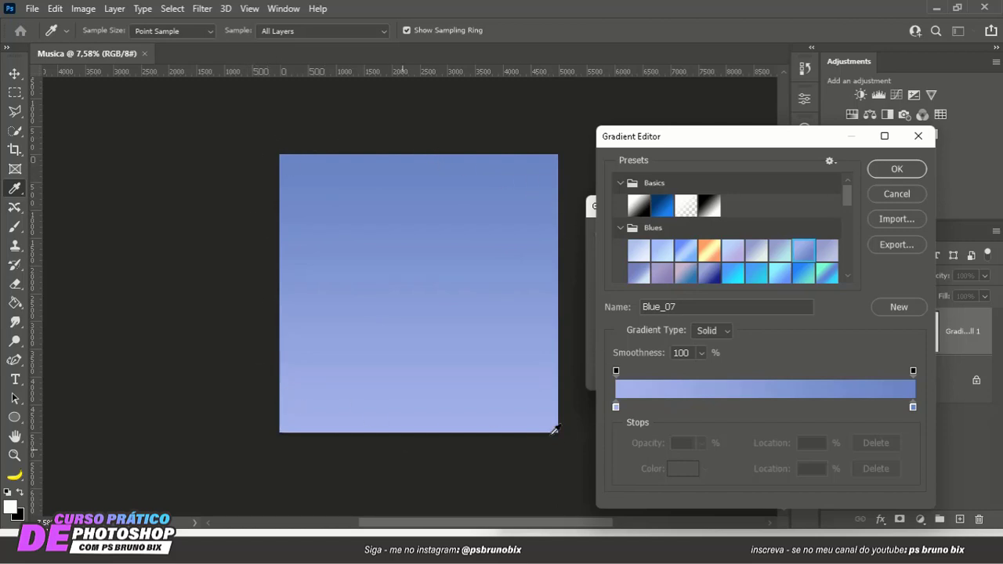
# Apply the custom cyan-to-purple-to-magenta gradient preset, listed below the Neutrals group, to the fill layer.
pyautogui.scroll(-3, 767, 263)
pyautogui.scroll(-8, 767, 263)
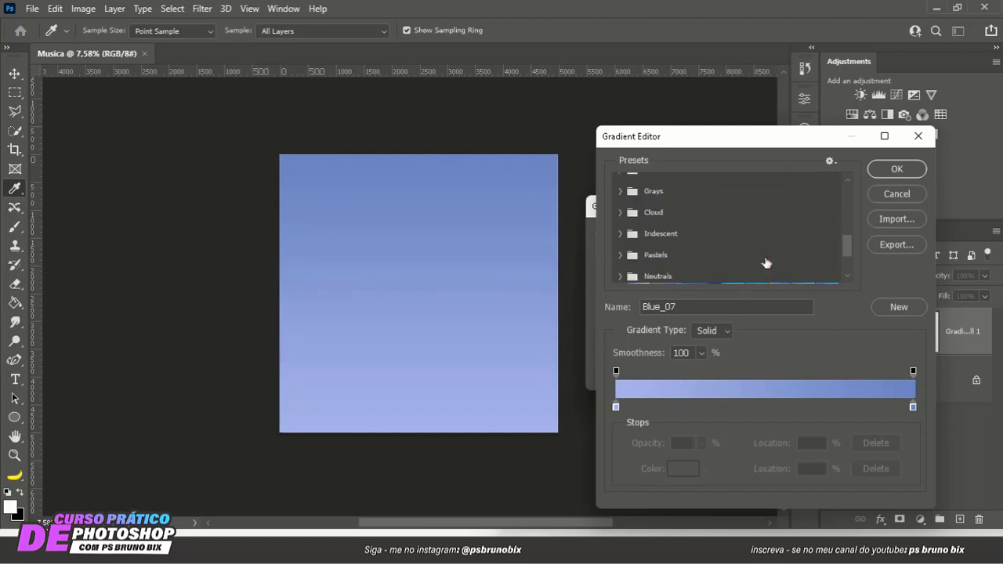
pyautogui.click(671, 272)
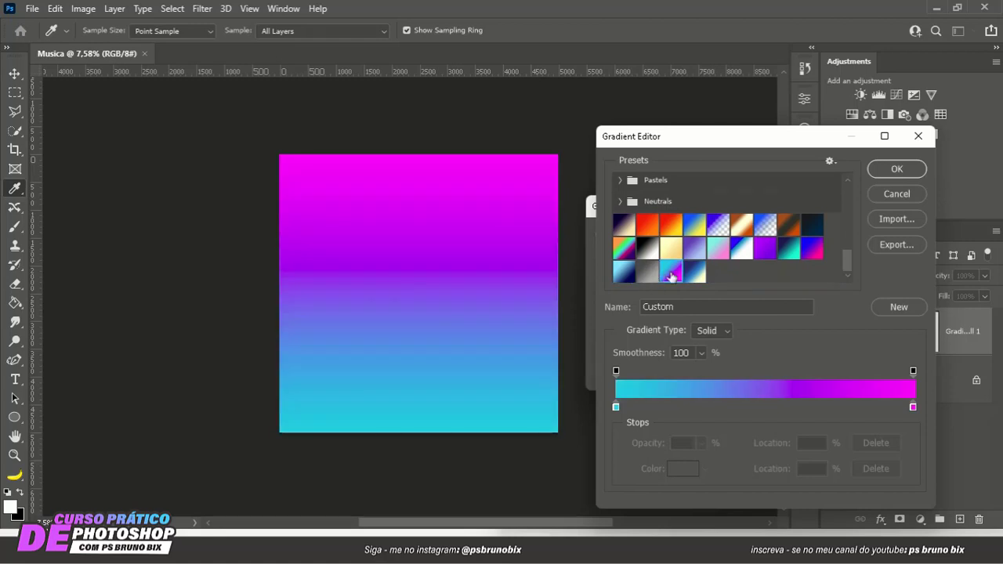
pyautogui.click(903, 169)
pyautogui.moveTo(750, 208); pyautogui.dragTo(750, 183)
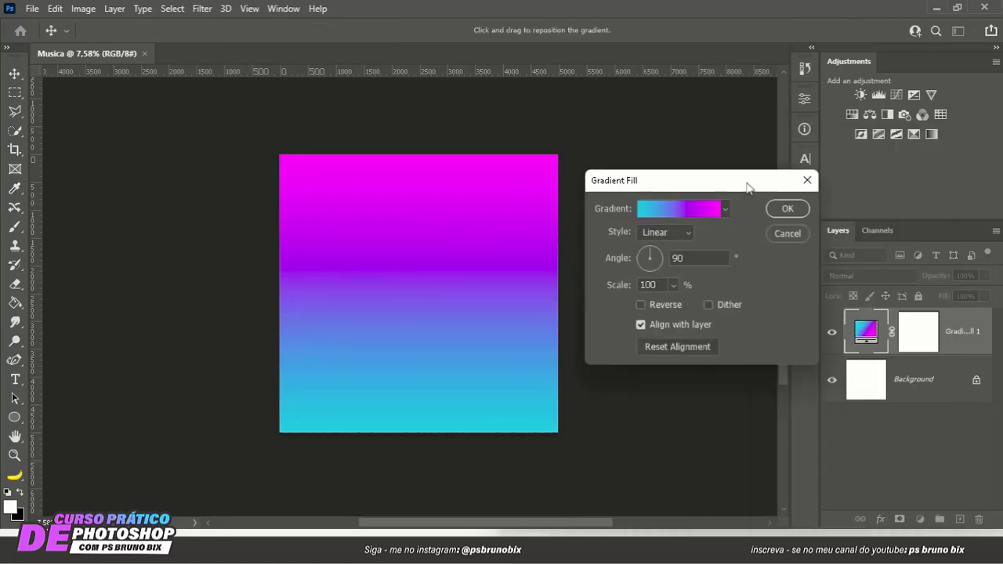
# Set the gradient's starting color stop at location 0% to cyan 12d6df.
pyautogui.click(675, 215)
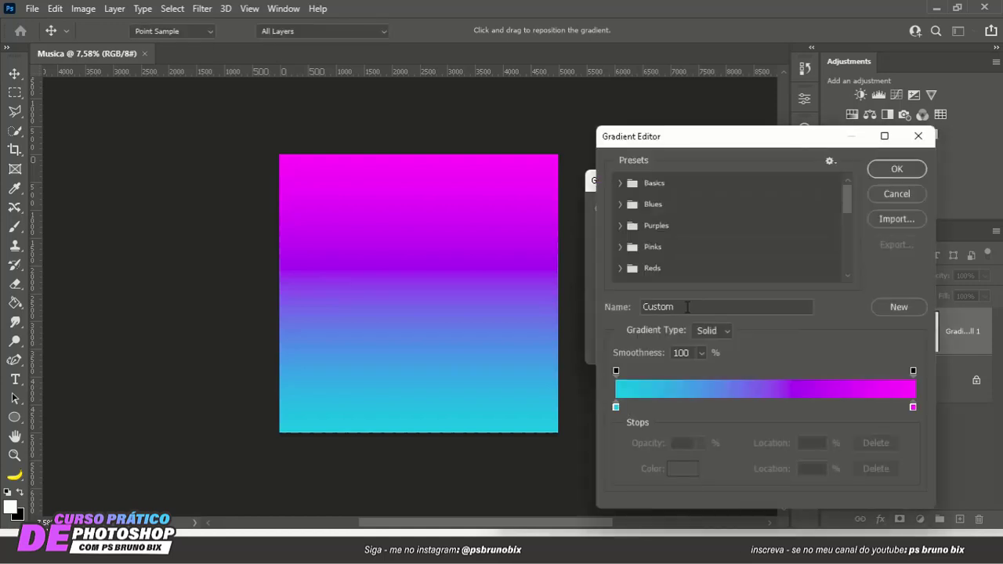
pyautogui.doubleClick(617, 408)
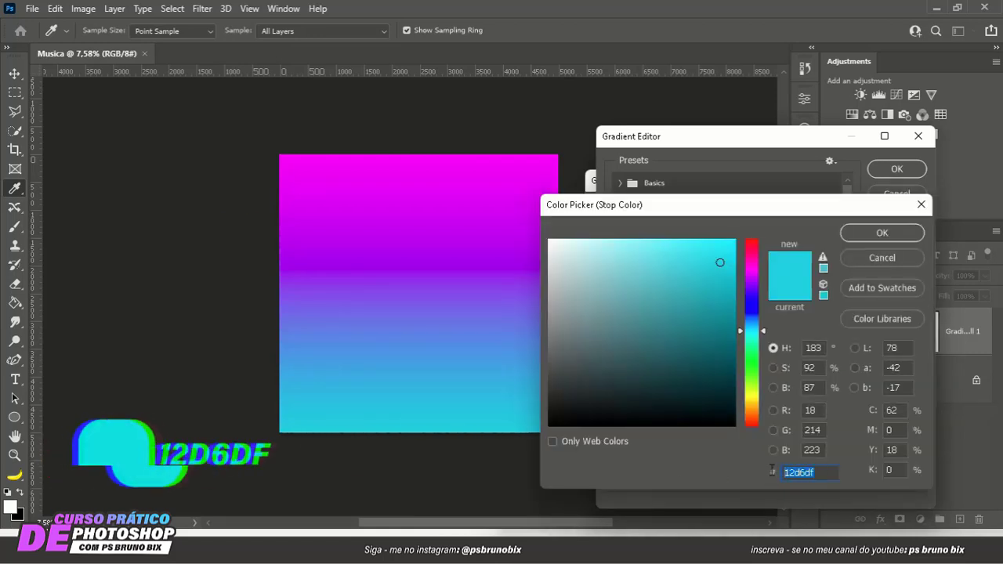
pyautogui.click(821, 472)
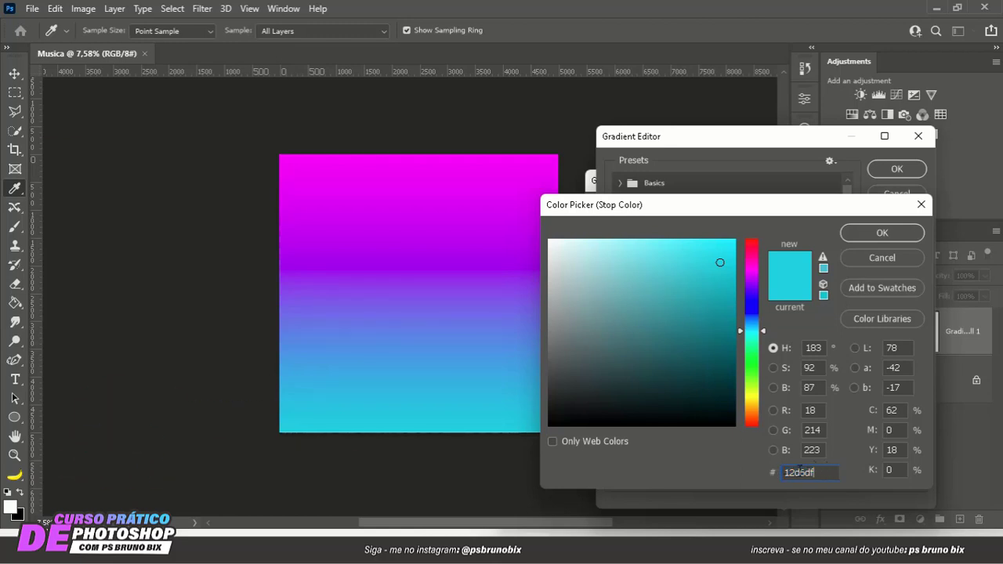
pyautogui.moveTo(823, 473); pyautogui.dragTo(774, 473)
pyautogui.click(869, 233)
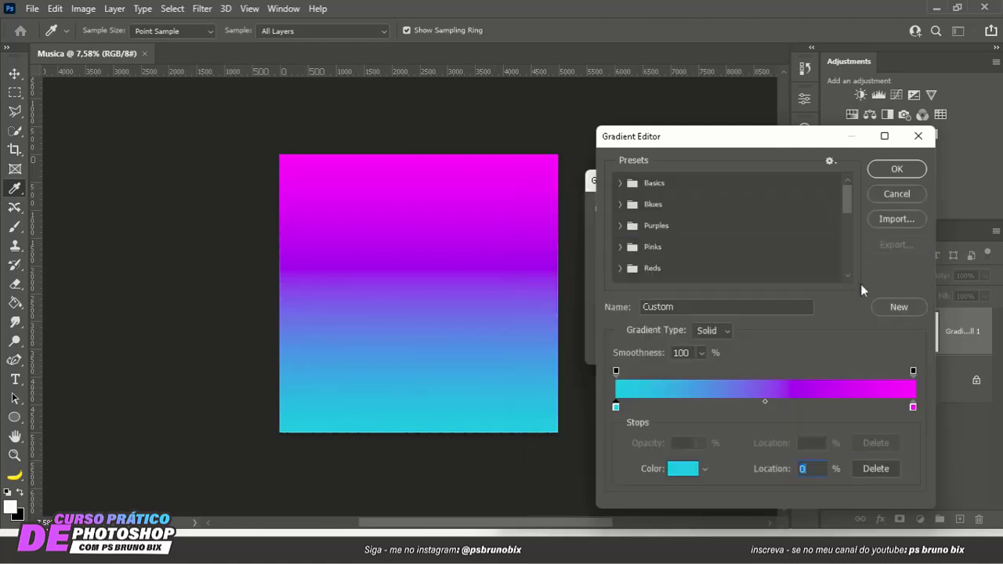
# Set the gradient's end color stop at location 100% to magenta f70fff and accept the edited gradient.
pyautogui.click(912, 408)
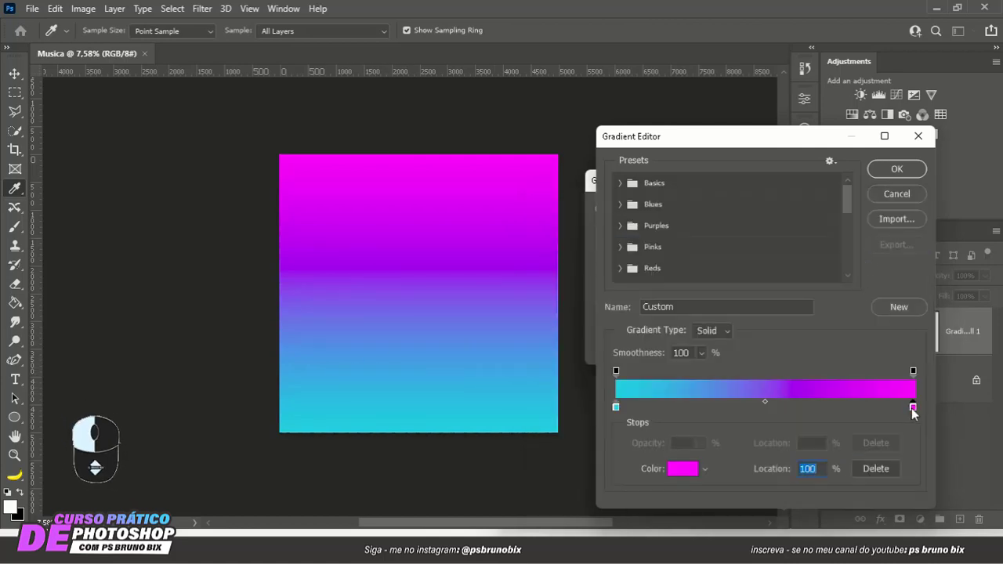
pyautogui.doubleClick(913, 408)
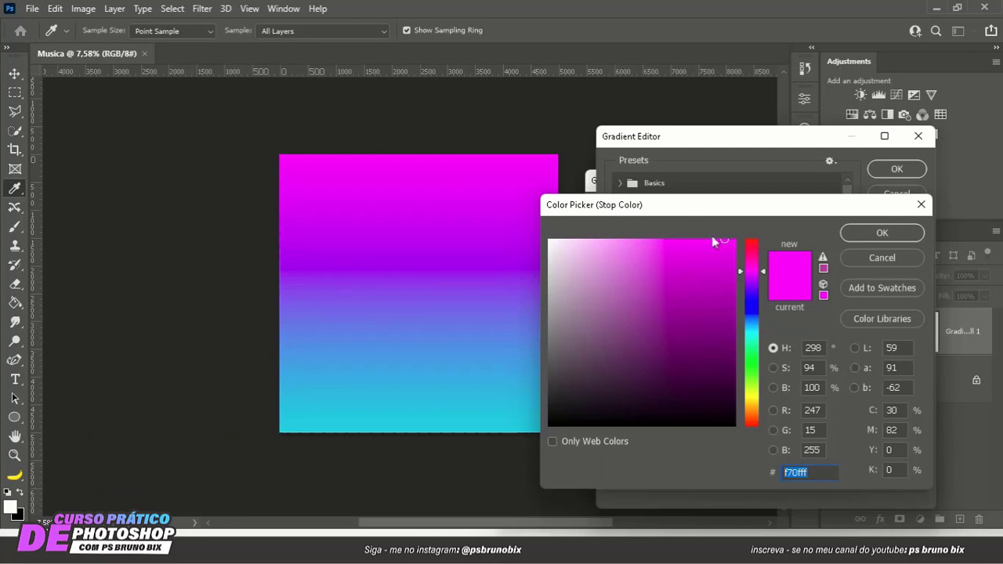
pyautogui.click(864, 234)
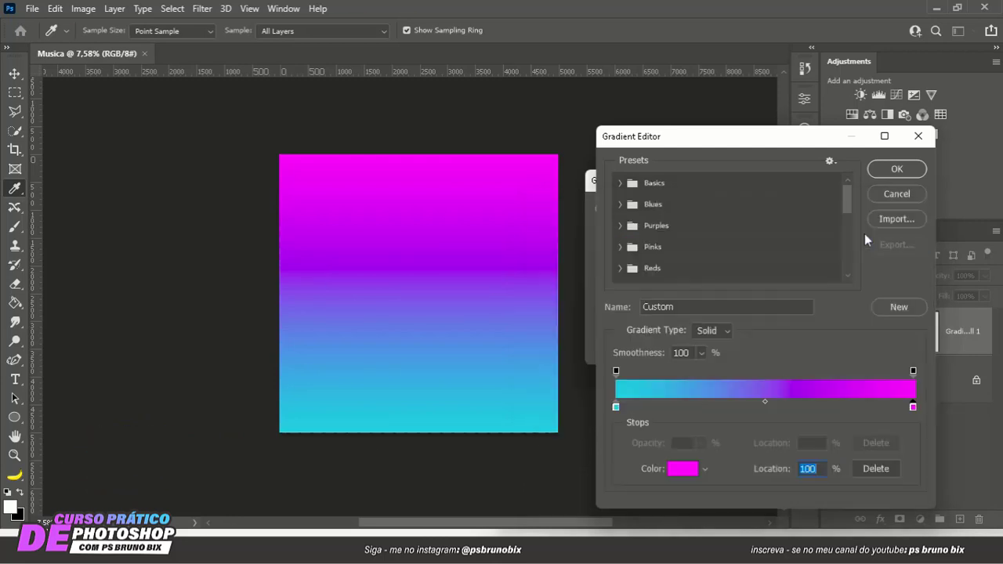
pyautogui.click(894, 168)
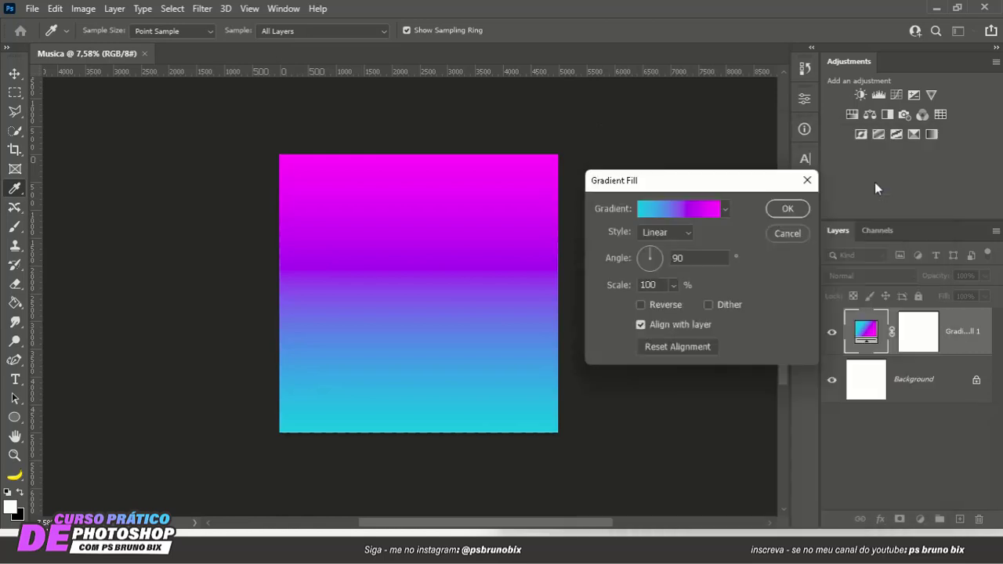
# Set the gradient fill's style to Linear with an angle of 90° and apply it.
pyautogui.click(658, 236)
pyautogui.click(653, 247)
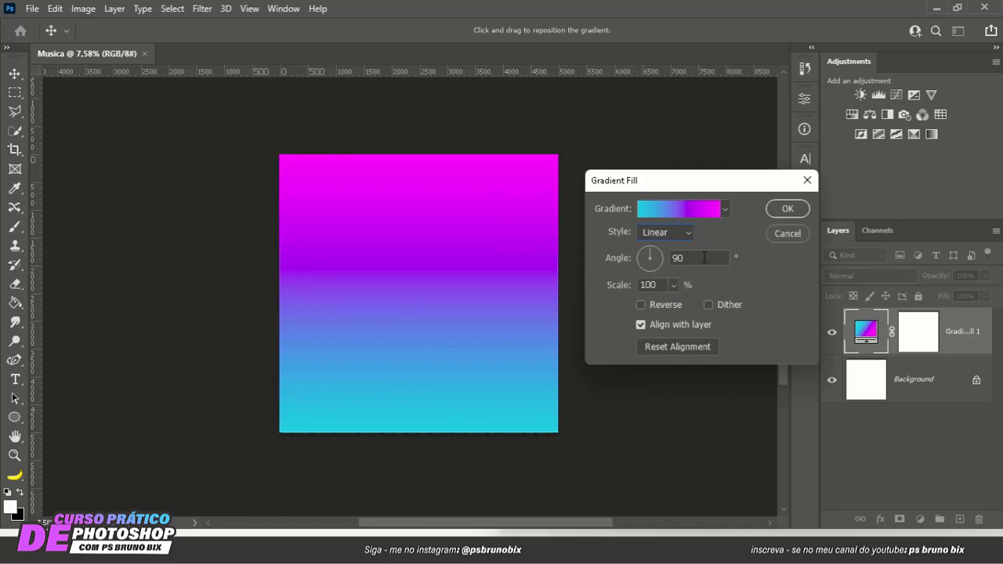
pyautogui.moveTo(694, 259); pyautogui.dragTo(667, 264)
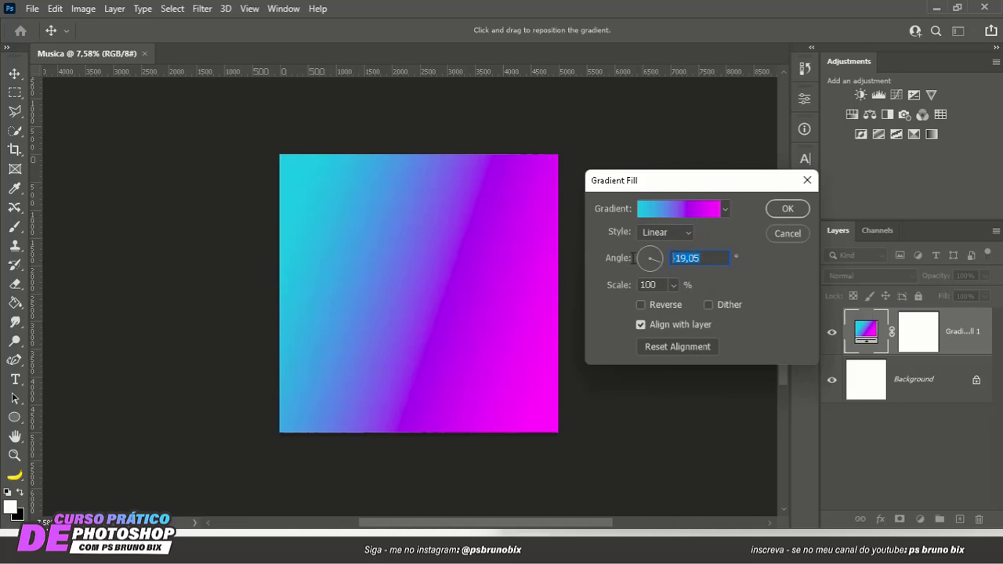
pyautogui.write('90')
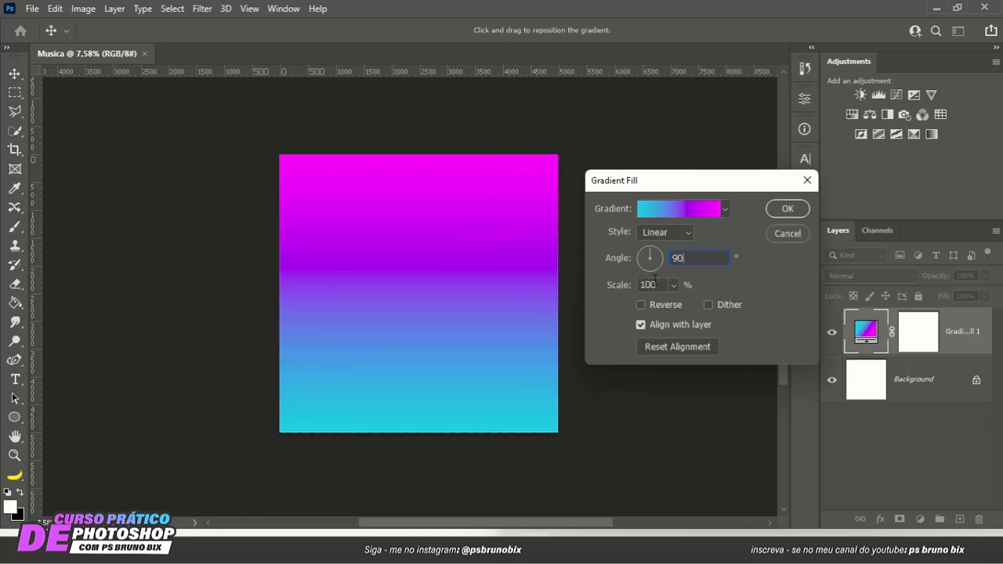
pyautogui.click(786, 210)
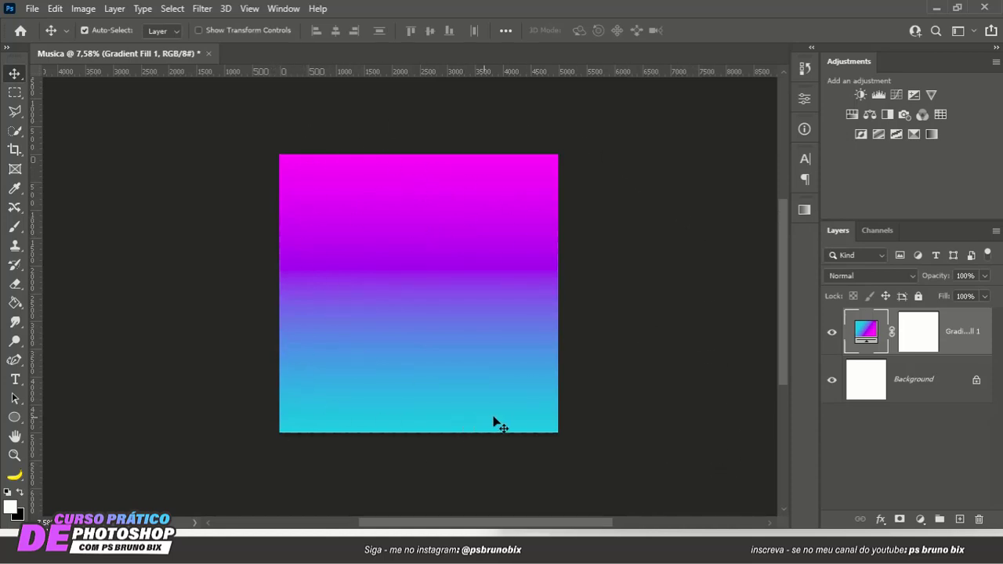
# Hide and show the gradient fill layer again to compare it with the white background.
pyautogui.click(832, 337)
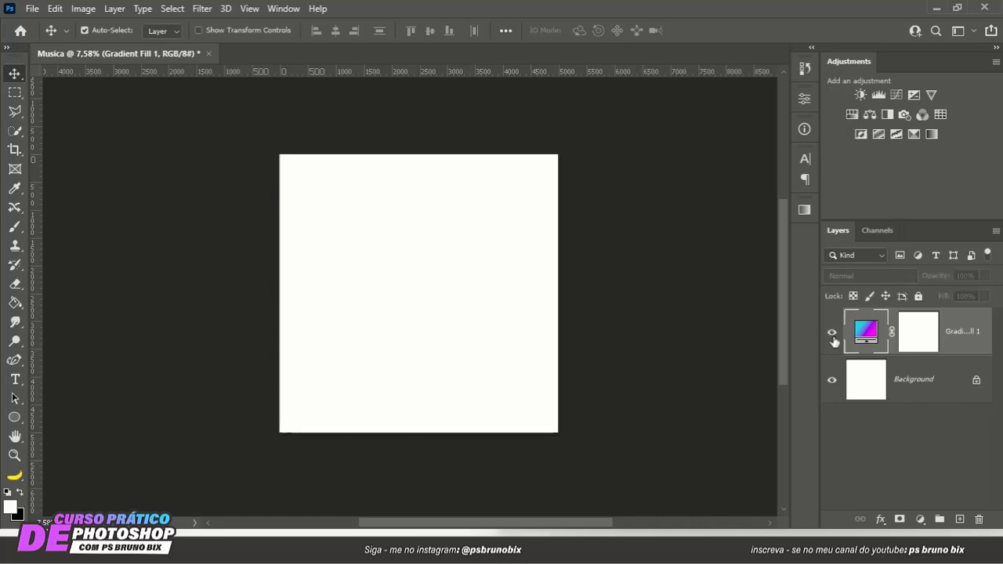
pyautogui.click(832, 336)
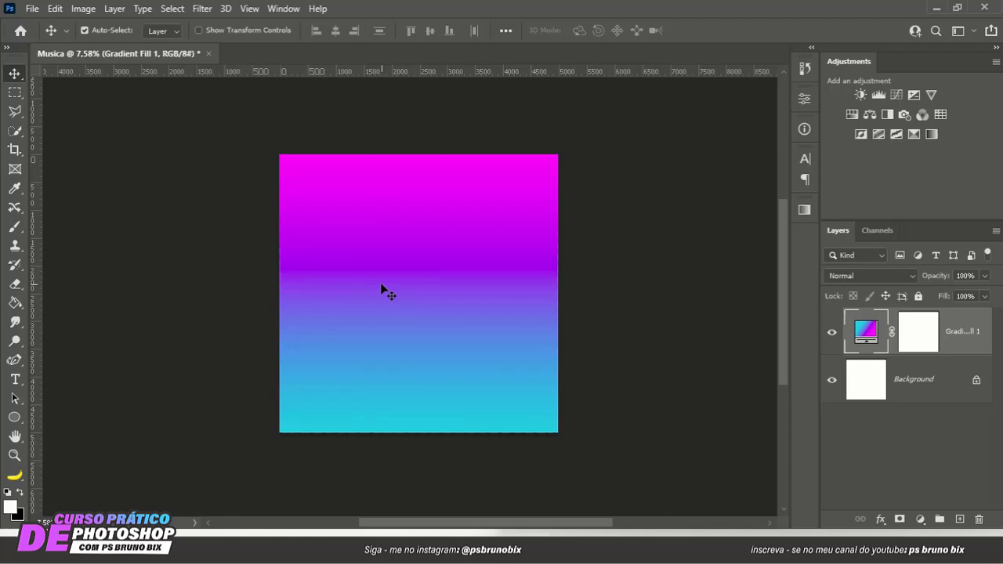
# Draw a circular selection in the middle of the canvas with the Elliptical Marquee tool.
pyautogui.click(10, 97)
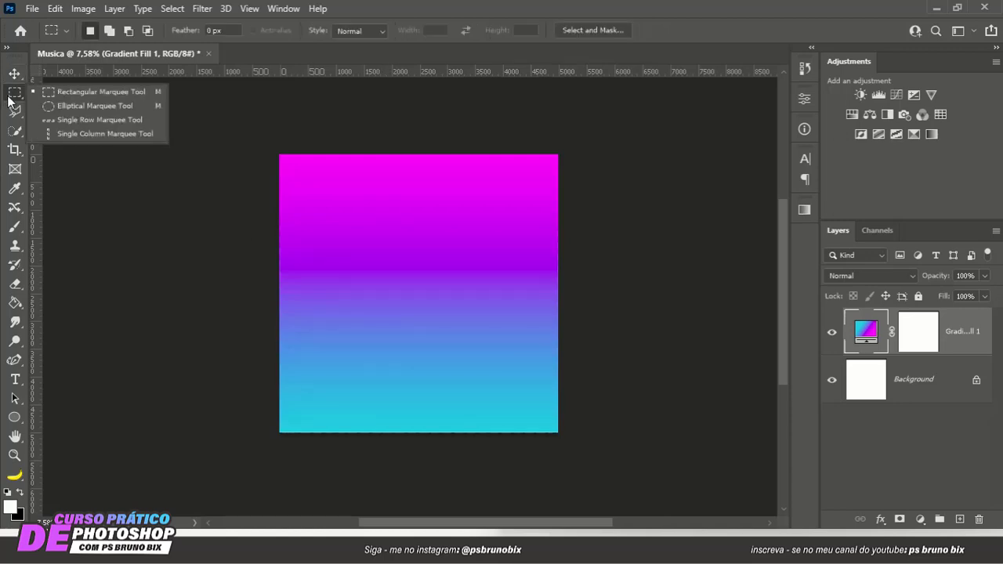
pyautogui.click(78, 105)
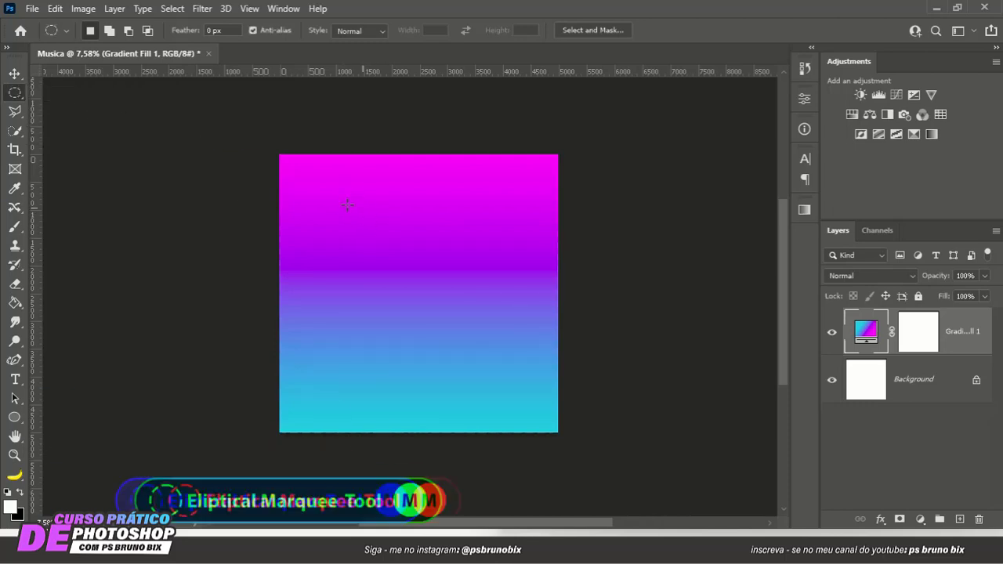
pyautogui.moveTo(348, 204); pyautogui.dragTo(537, 353)
pyautogui.press('shift')
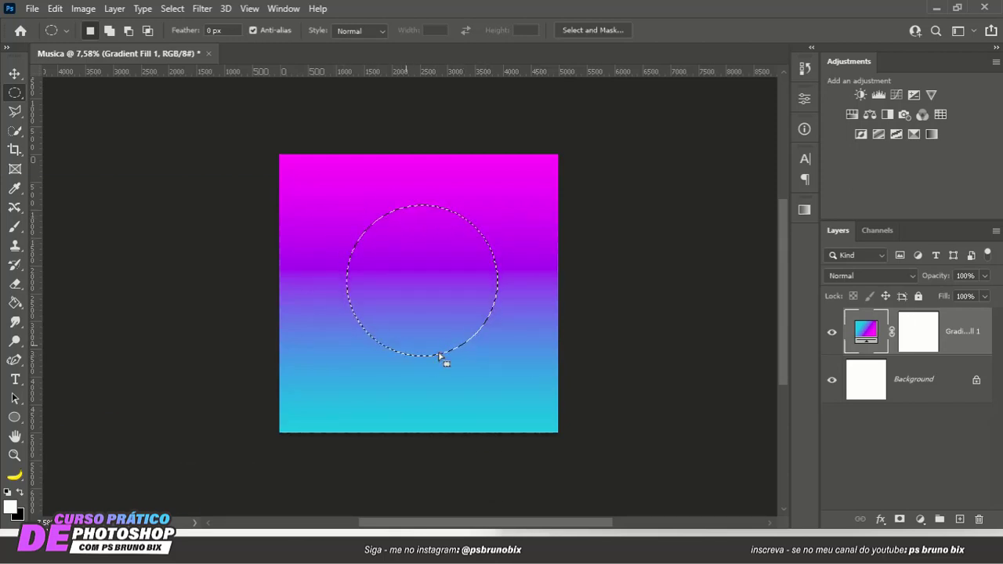
# Try a white Solid Color fill layer in the circular selection, cancel it and deselect.
pyautogui.click(921, 520)
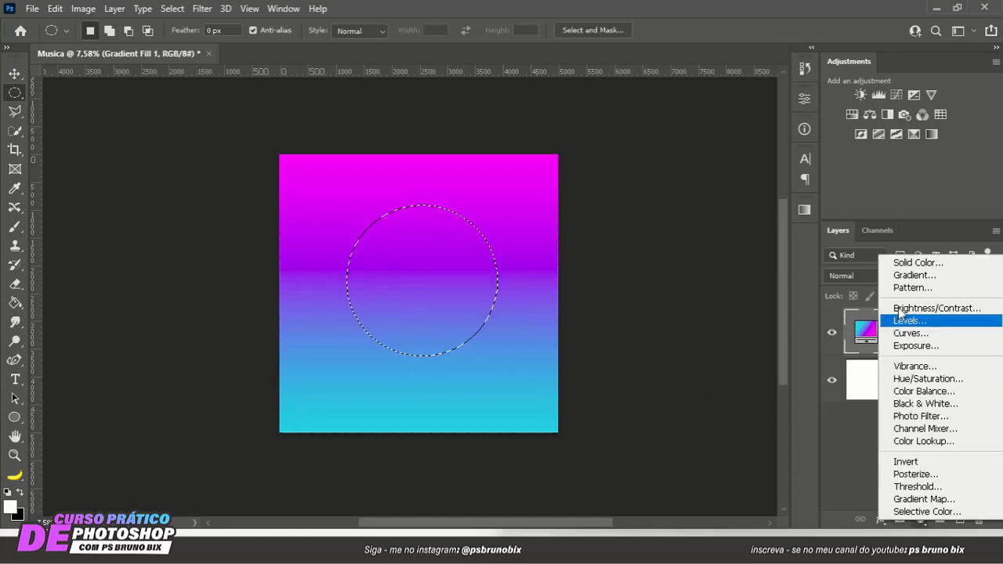
pyautogui.click(931, 264)
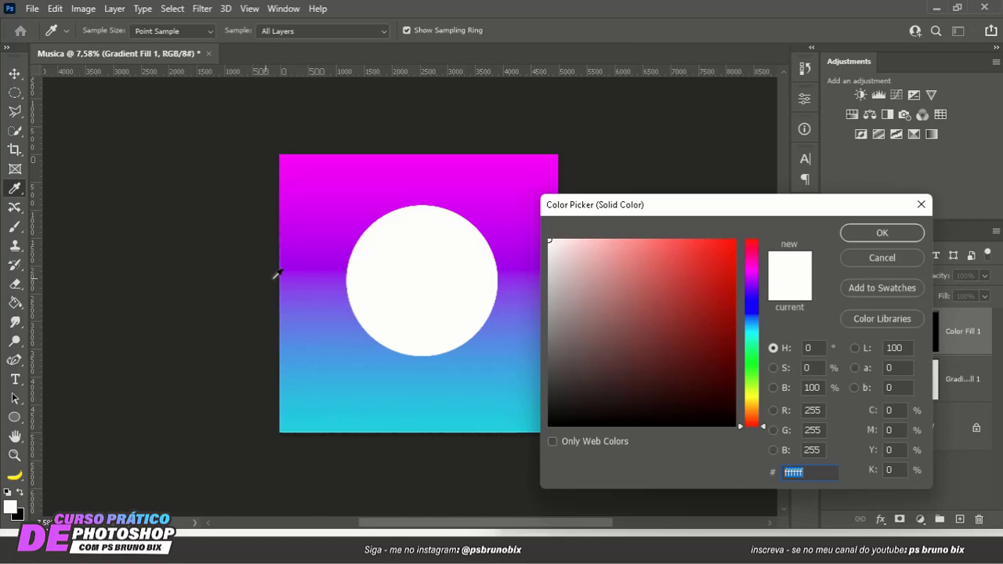
pyautogui.click(882, 258)
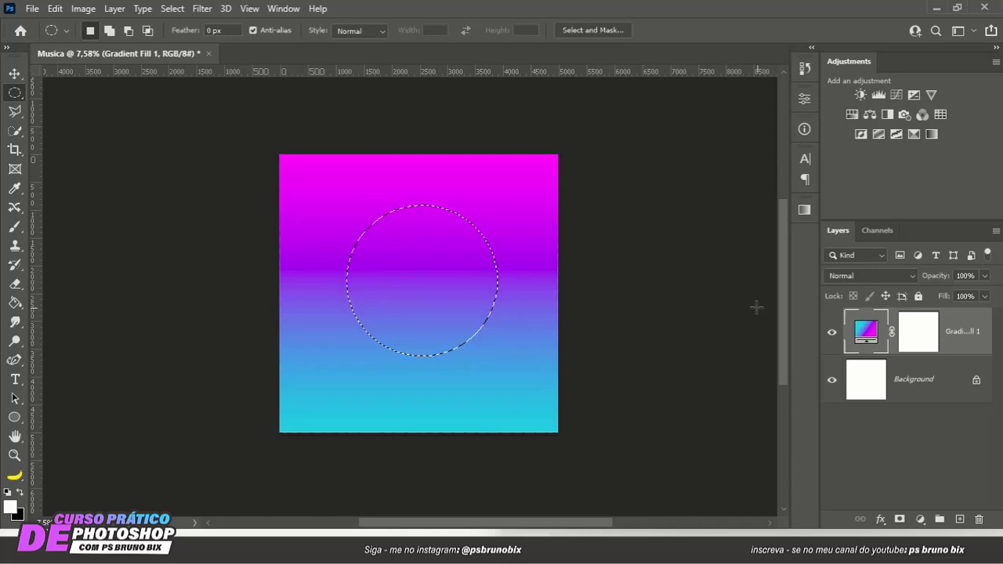
pyautogui.hotkey('ctrl', 'd')
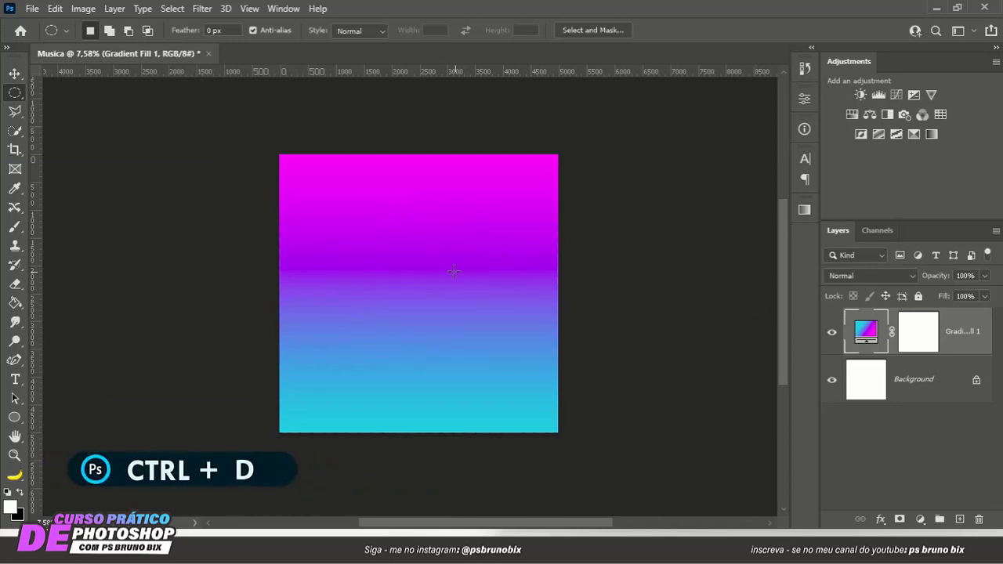
# Draw a white circle shape about 2493 px in diameter near the upper middle of the canvas with the Ellipse tool.
pyautogui.click(14, 418)
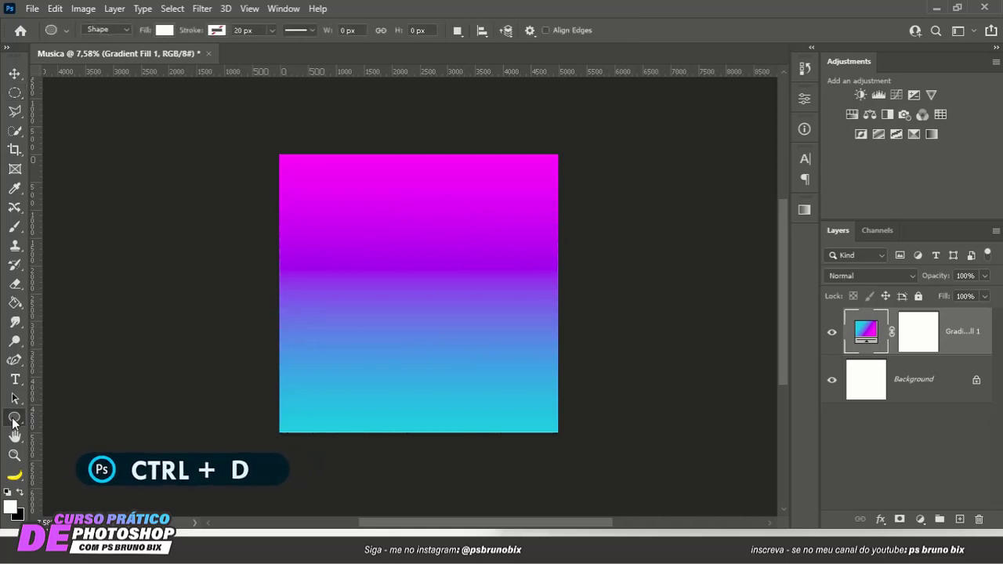
pyautogui.click(8, 48)
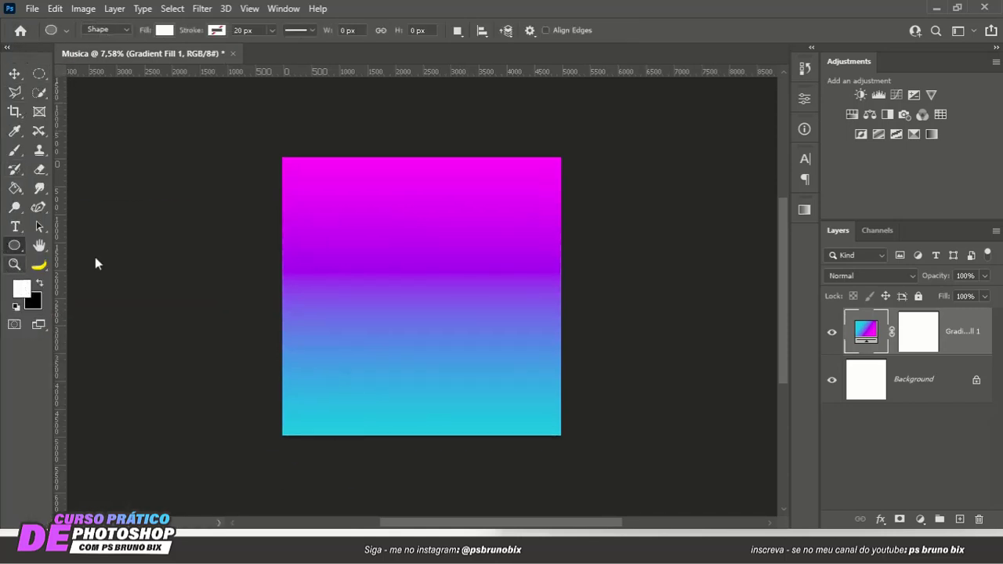
pyautogui.rightClick(14, 246)
pyautogui.click(78, 245)
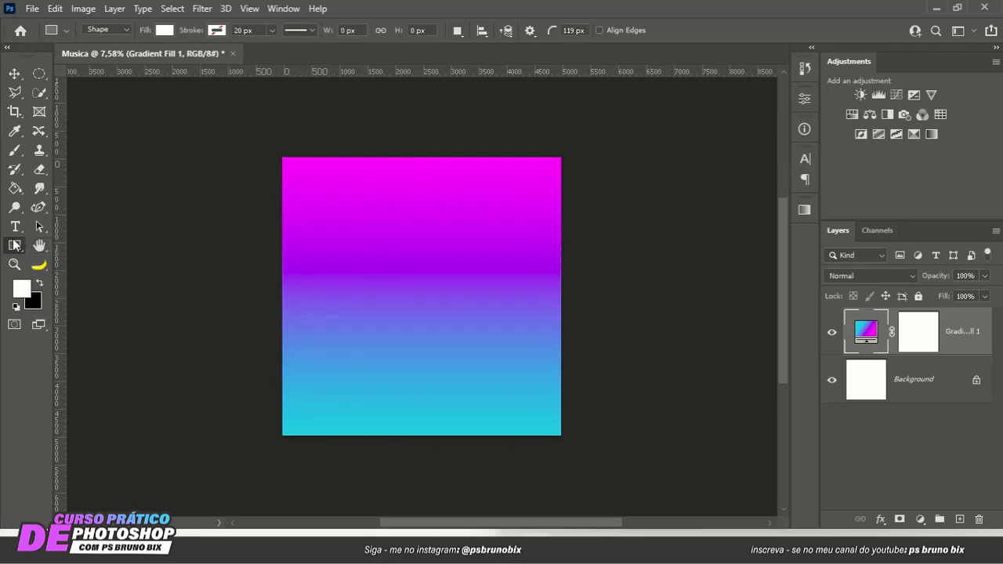
pyautogui.rightClick(12, 247)
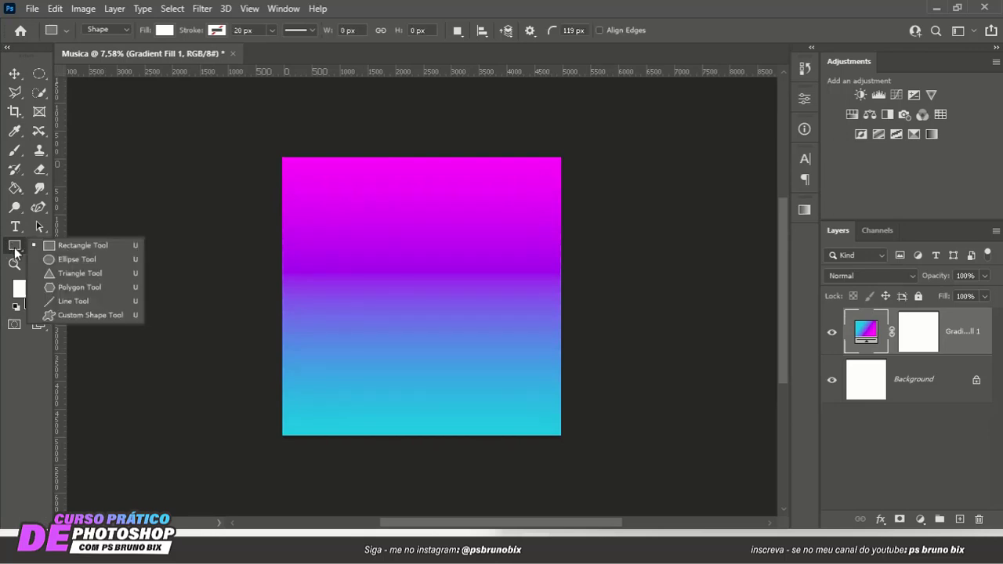
pyautogui.click(69, 263)
pyautogui.moveTo(359, 201); pyautogui.dragTo(508, 342)
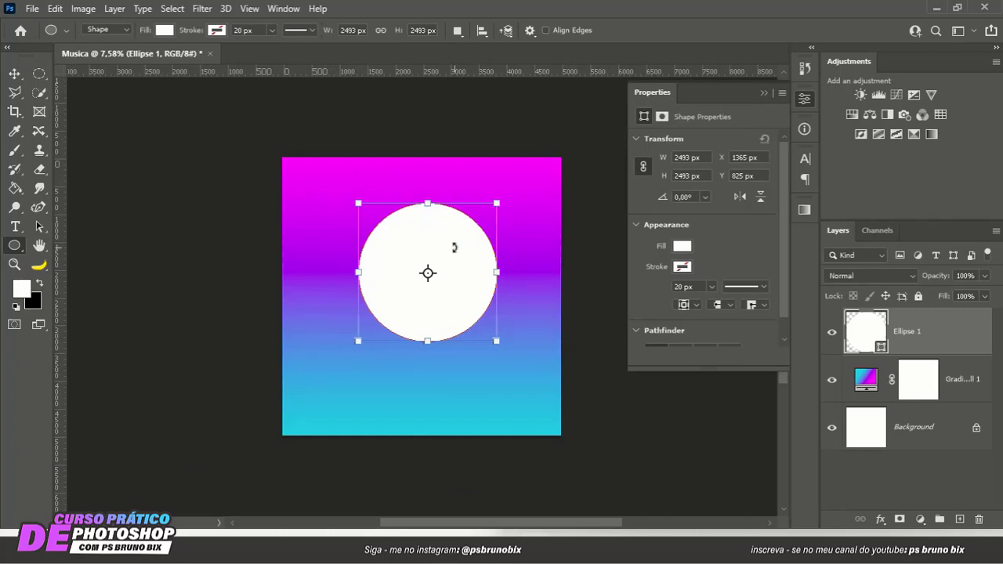
pyautogui.click(765, 93)
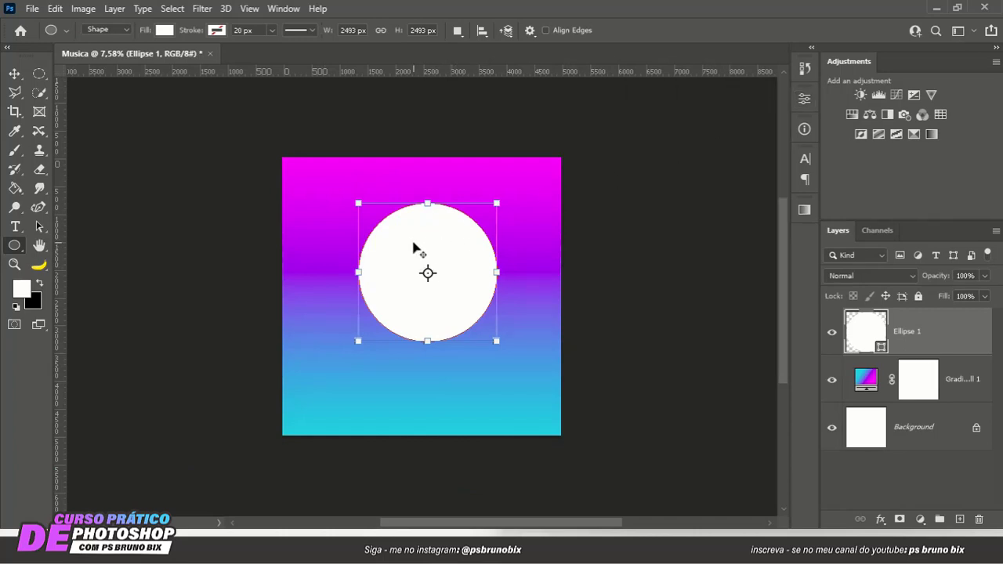
# Switch the Ellipse tool's mode to Path and back to Shape.
pyautogui.click(108, 30)
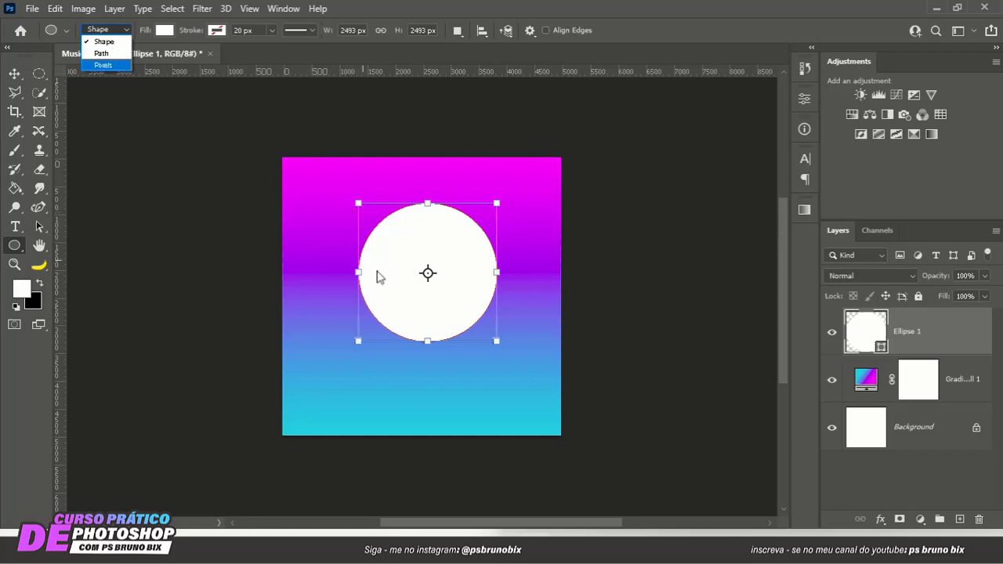
pyautogui.click(110, 53)
pyautogui.click(105, 29)
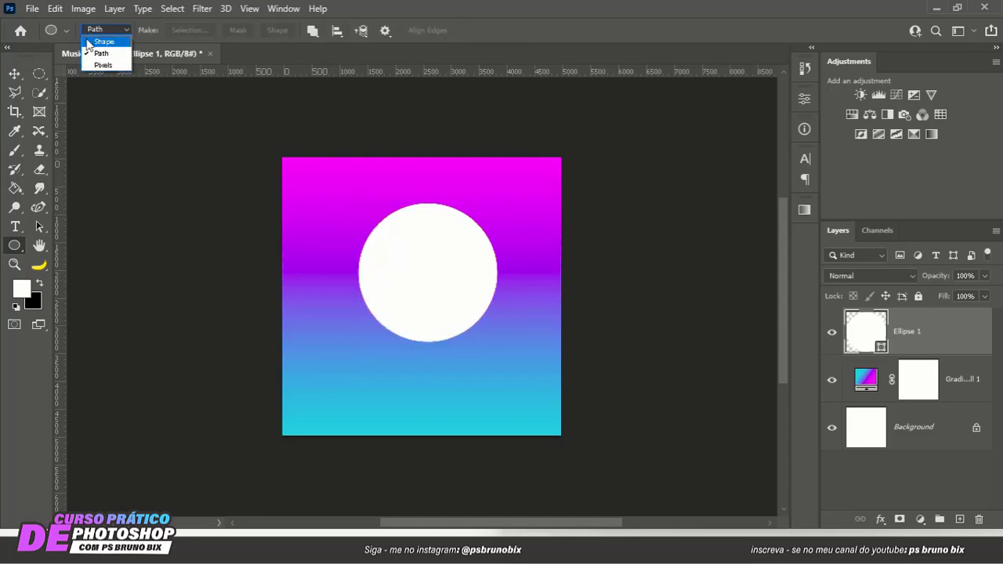
pyautogui.click(108, 42)
pyautogui.click(105, 29)
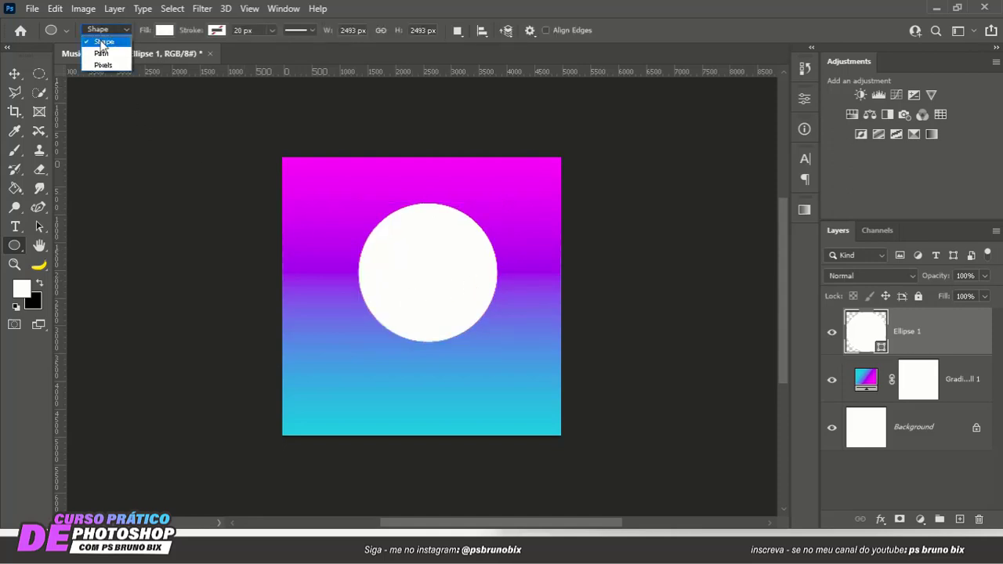
pyautogui.click(103, 41)
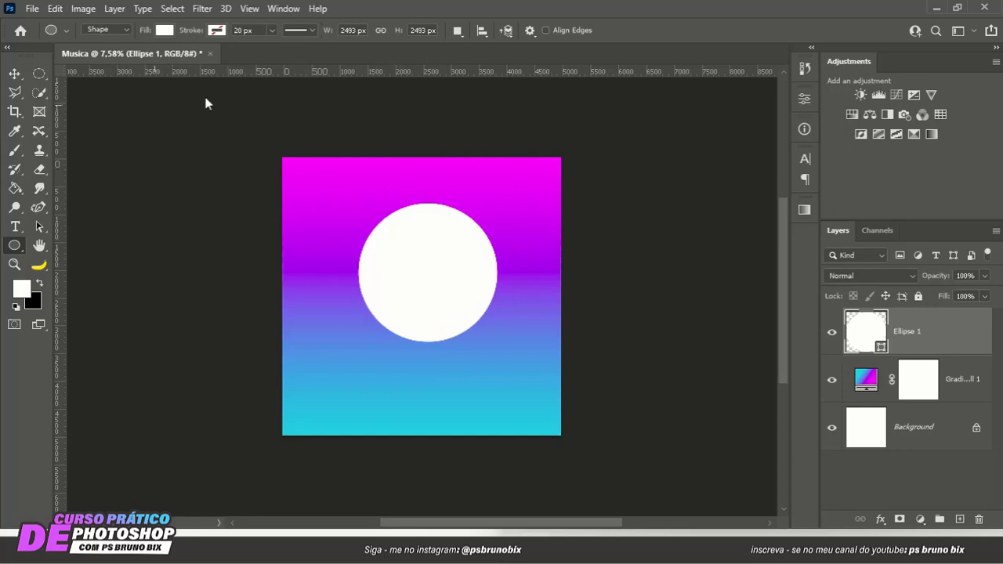
# Move the white circle so it is horizontally centered and sits slightly above the middle of the canvas.
pyautogui.press('v')
pyautogui.moveTo(381, 262); pyautogui.dragTo(432, 287)
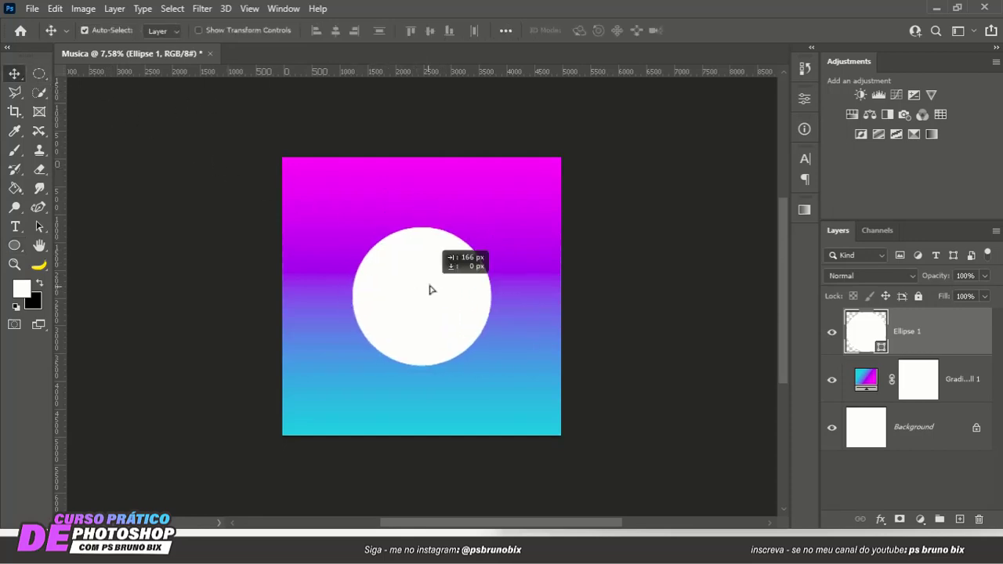
pyautogui.click(13, 246)
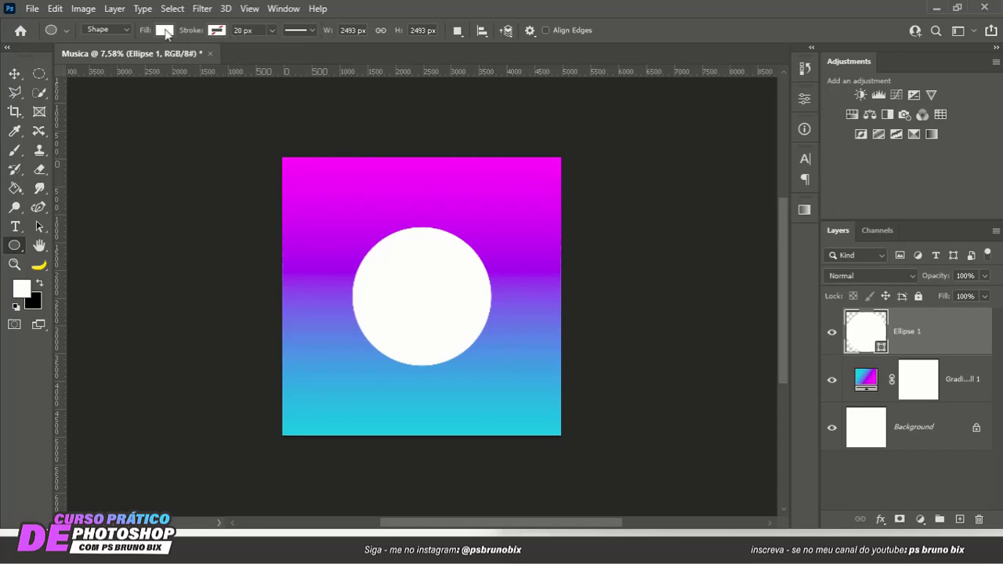
pyautogui.click(14, 74)
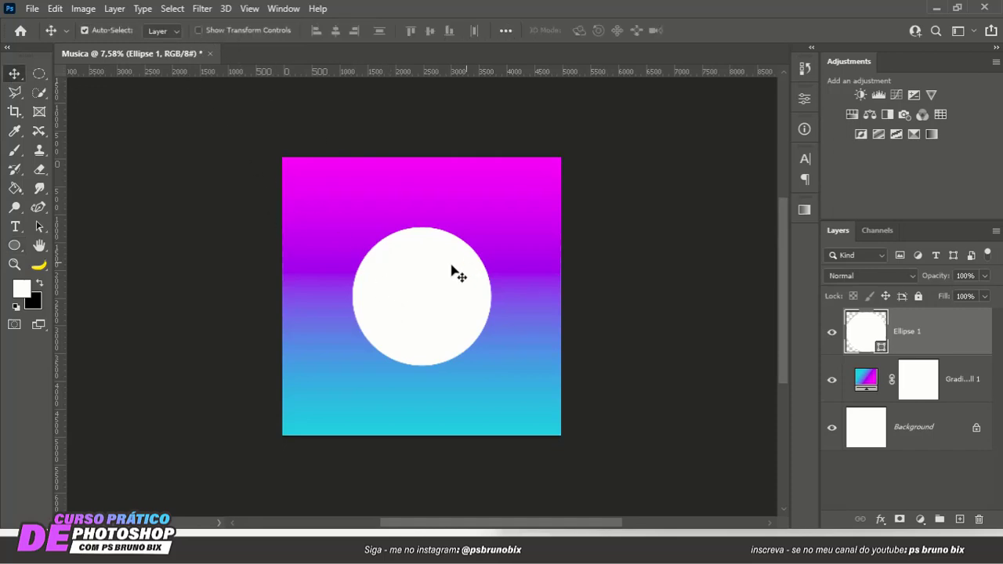
pyautogui.moveTo(435, 278); pyautogui.dragTo(432, 259)
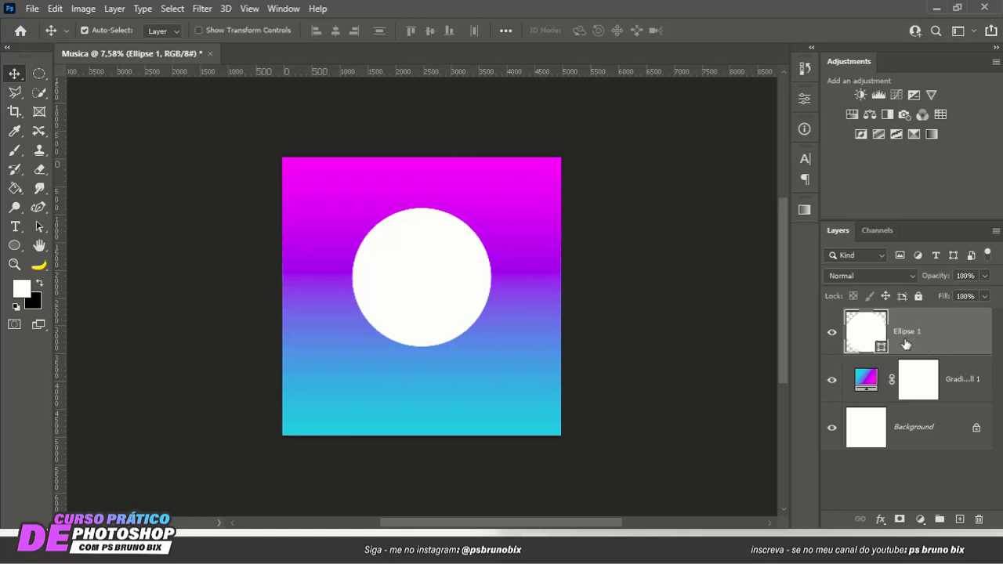
# Duplicate the Ellipse 1 layer in place and leave the copy selected.
pyautogui.hotkey('ctrl', 'j')
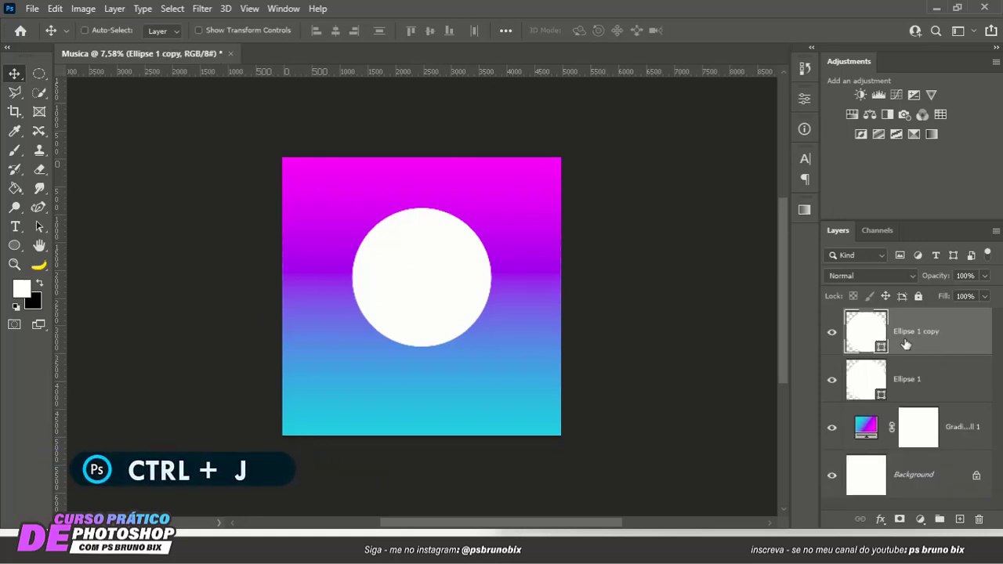
pyautogui.moveTo(368, 296); pyautogui.dragTo(395, 246)
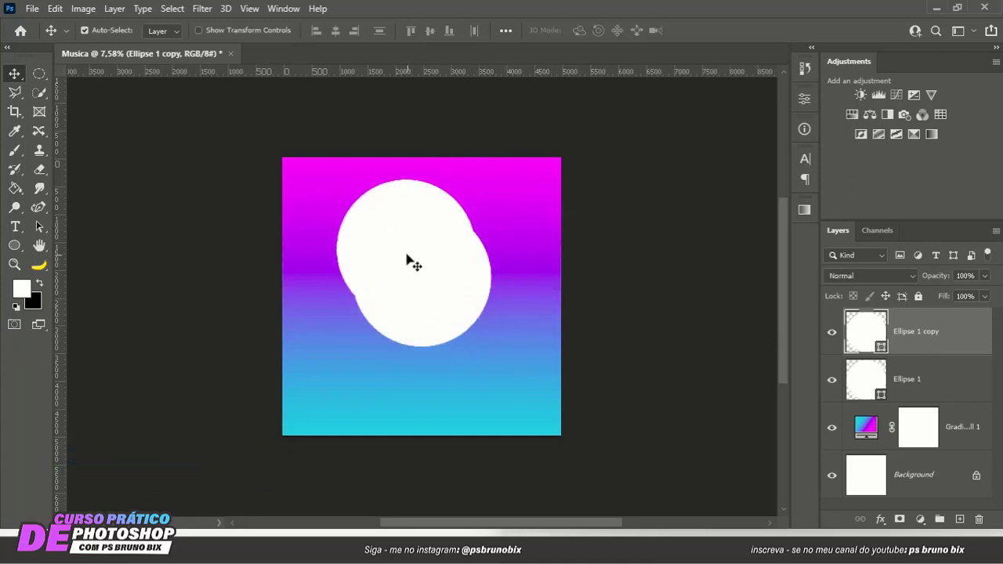
pyautogui.hotkey('ctrl', 'z')
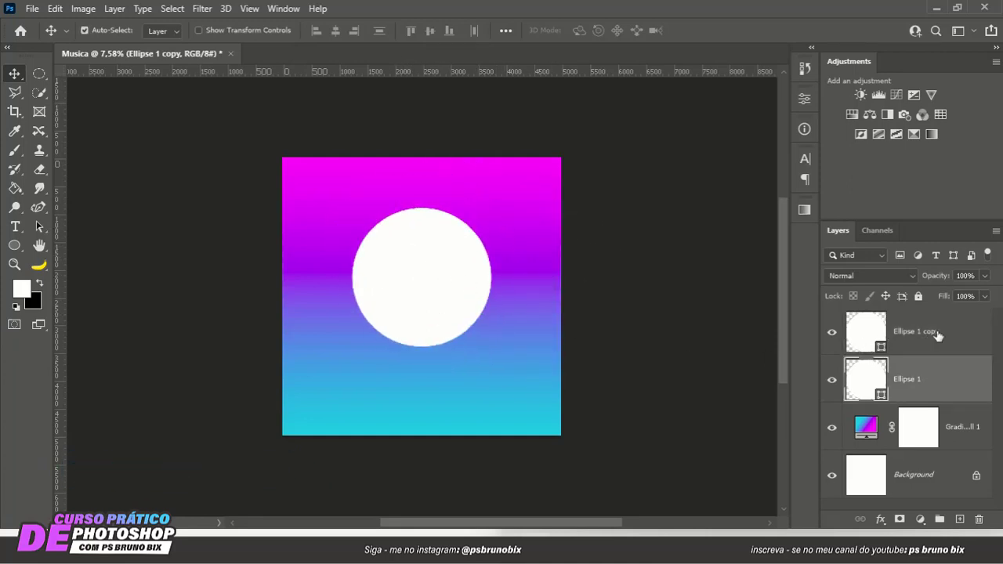
pyautogui.click(909, 381)
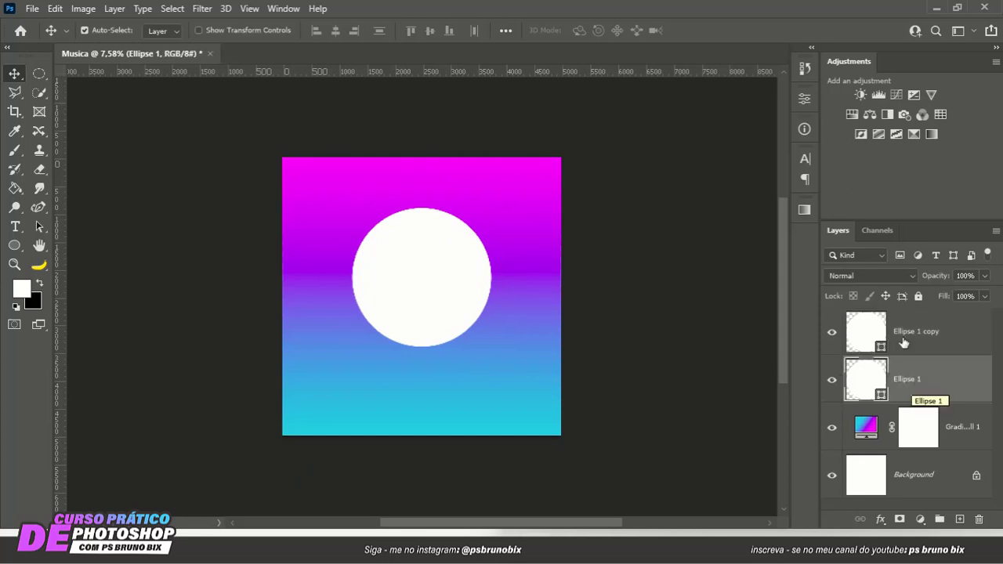
pyautogui.click(904, 343)
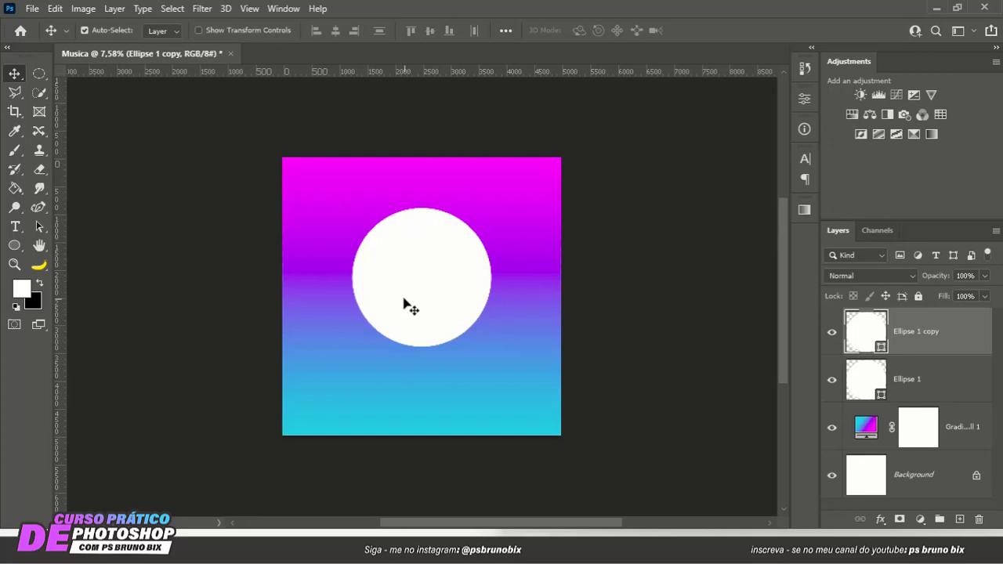
# Place the close-up portrait photo of the woman with headphones from the AULA PRANCEHTA folder onto the canvas and commit it.
pyautogui.click(464, 550)
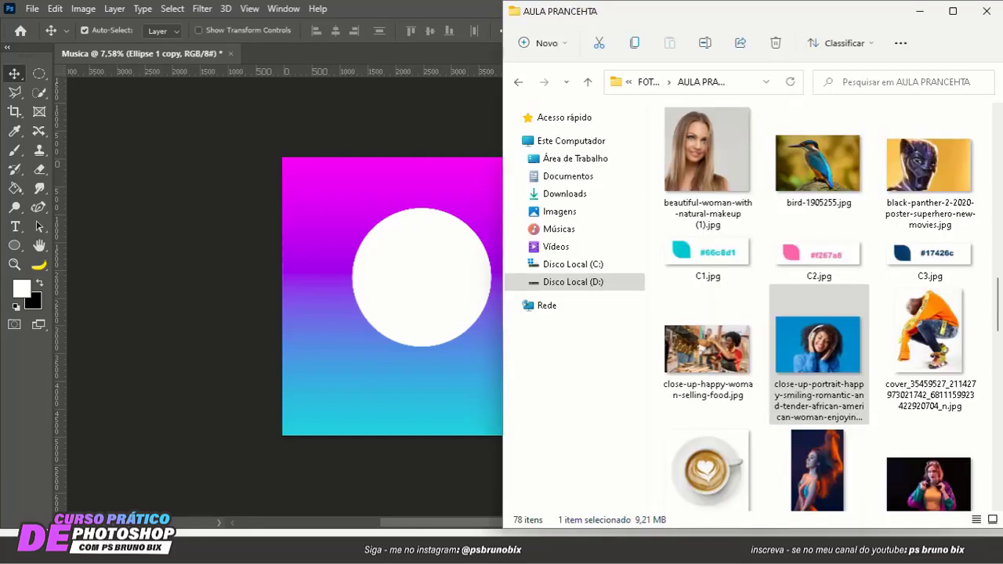
pyautogui.click(929, 365)
pyautogui.click(815, 349)
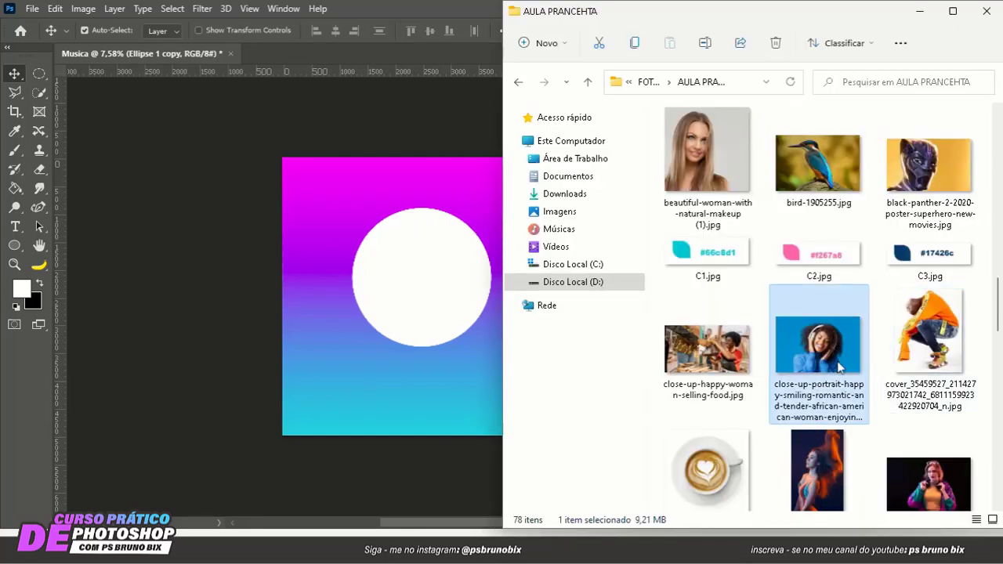
pyautogui.moveTo(819, 349); pyautogui.dragTo(416, 320)
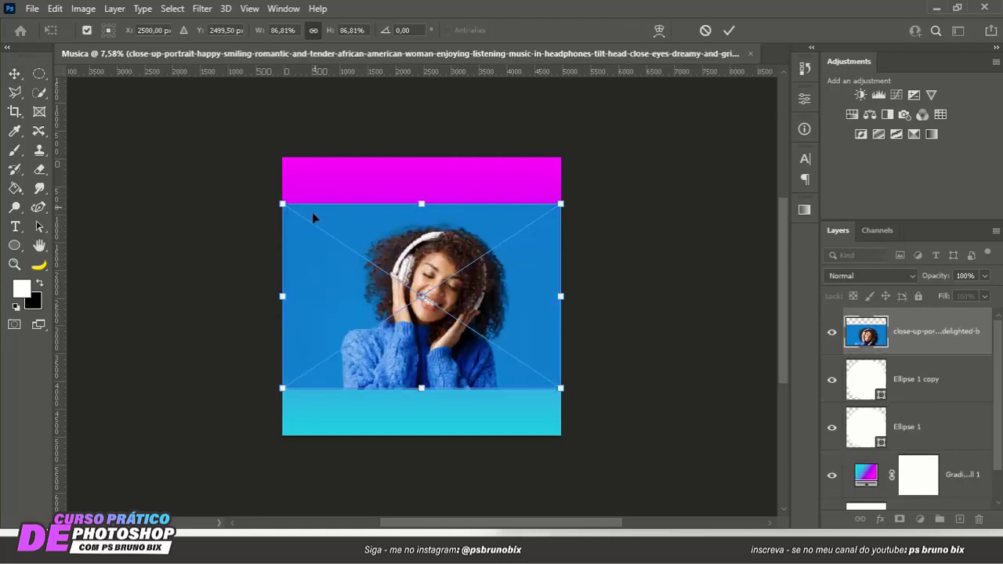
pyautogui.click(727, 31)
pyautogui.press('Return')
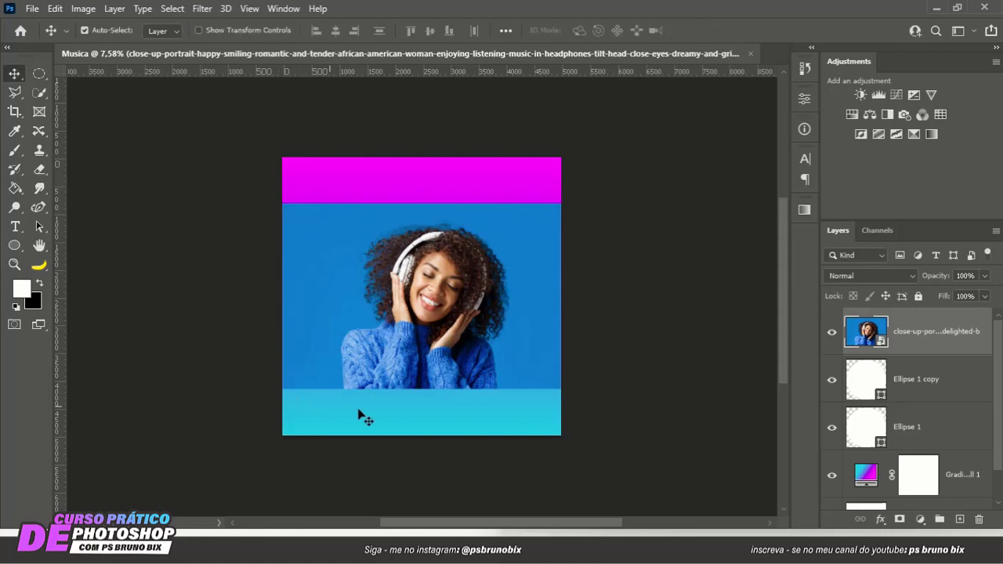
# Move the headphones photo up over the circle and clip it to the Ellipse 1 copy layer.
pyautogui.moveTo(443, 304)
pyautogui.mouseDown()
pyautogui.moveTo(435, 259)
pyautogui.moveTo(424, 308)
pyautogui.moveTo(433, 272)
pyautogui.moveTo(441, 284)
pyautogui.mouseUp()
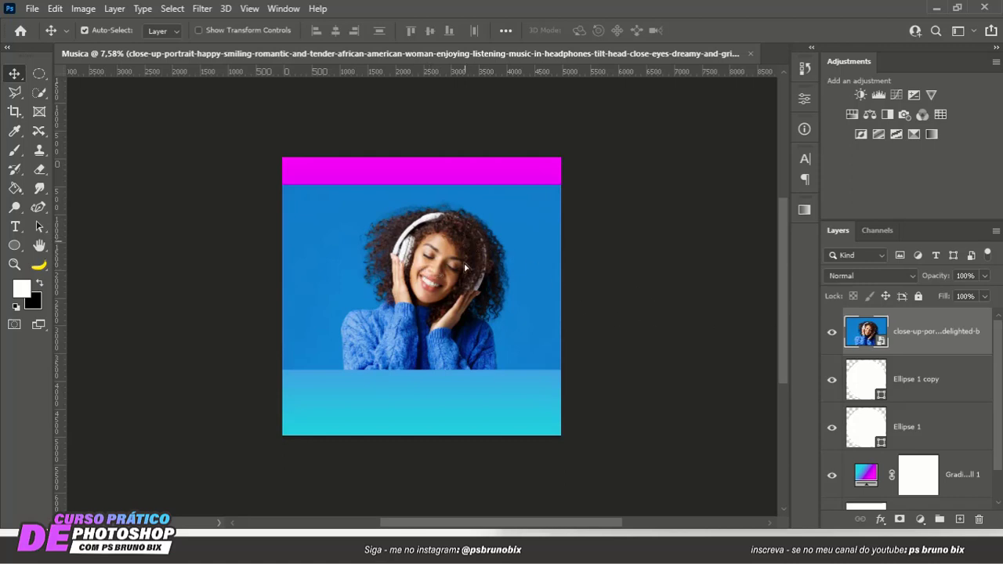
pyautogui.moveTo(466, 268); pyautogui.dragTo(439, 267)
pyautogui.rightClick(932, 347)
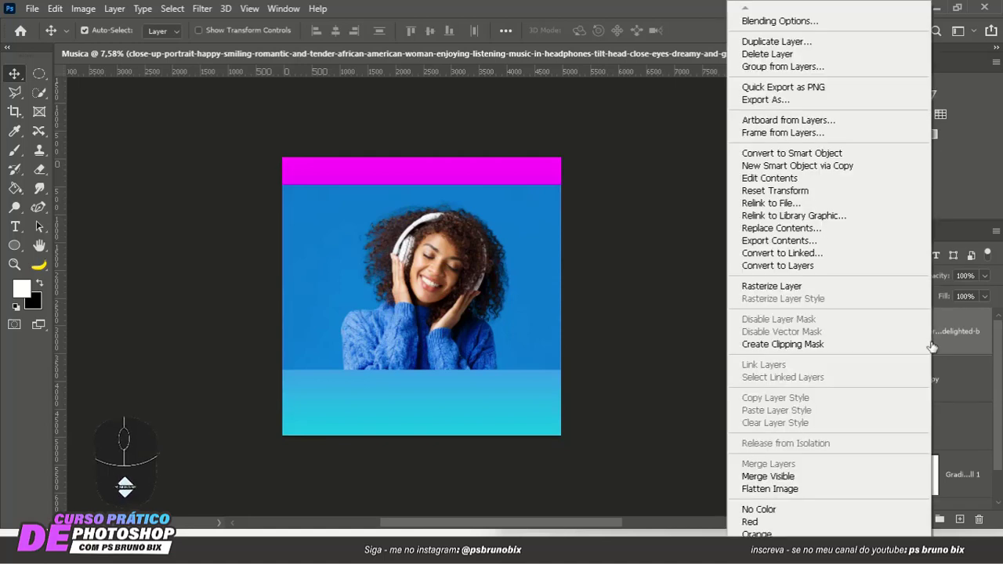
pyautogui.click(798, 348)
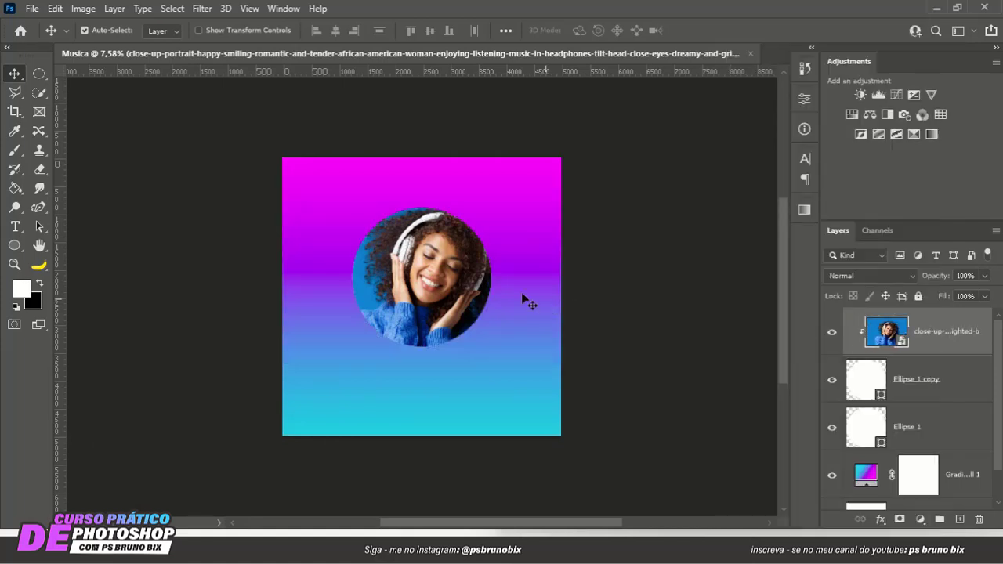
# Scale the headphones photo to about 83% and reposition it so the woman's face sits centered inside the circle.
pyautogui.moveTo(407, 270)
pyautogui.mouseDown()
pyautogui.moveTo(433, 206)
pyautogui.moveTo(443, 211)
pyautogui.moveTo(418, 279)
pyautogui.mouseUp()
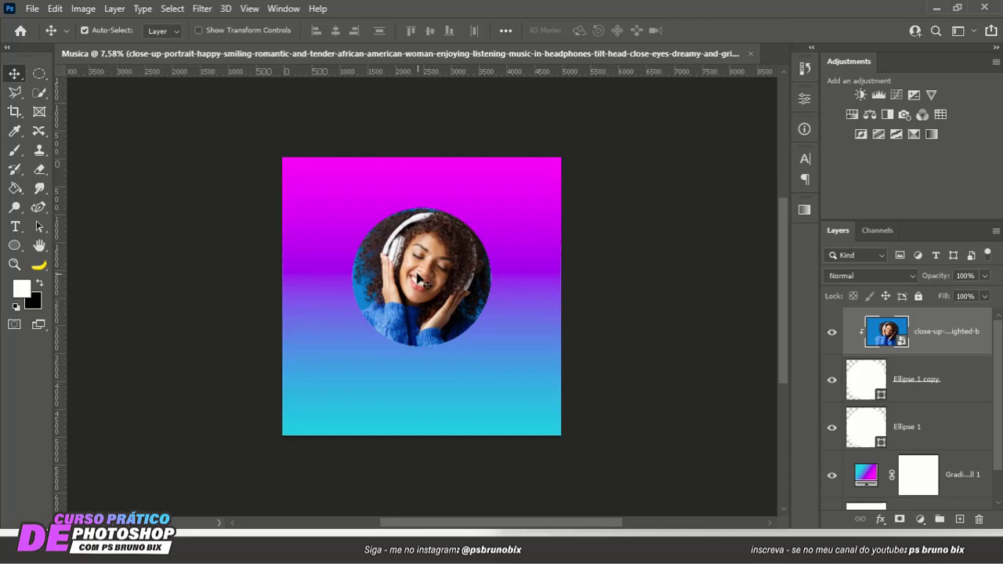
pyautogui.hotkey('ctrl', 't')
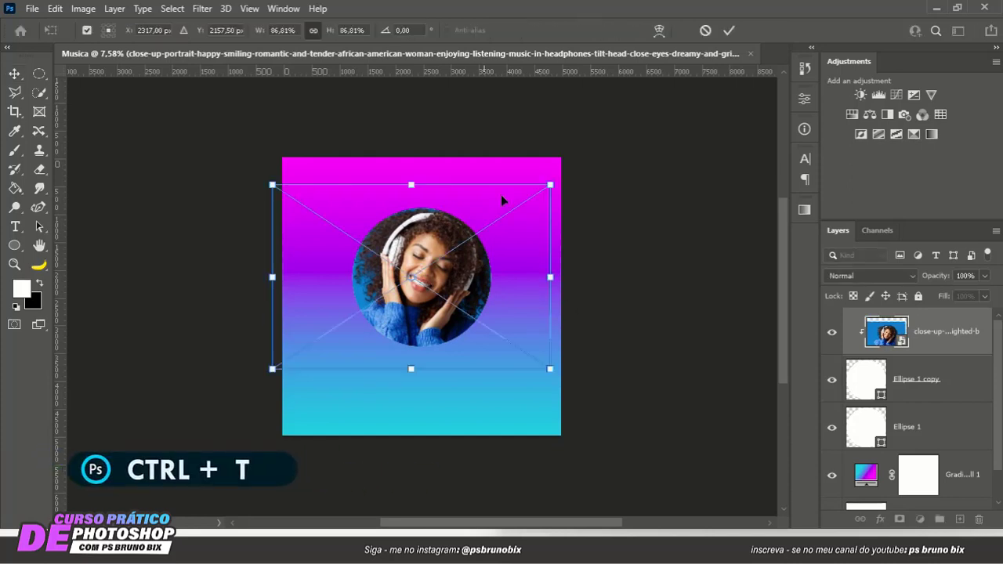
pyautogui.moveTo(478, 205); pyautogui.dragTo(488, 205)
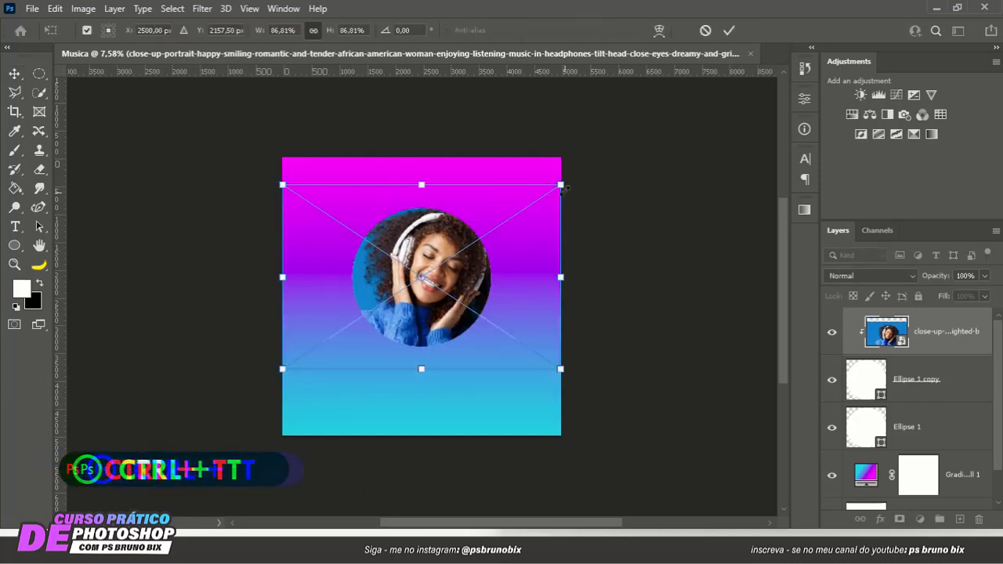
pyautogui.moveTo(563, 188); pyautogui.dragTo(527, 207)
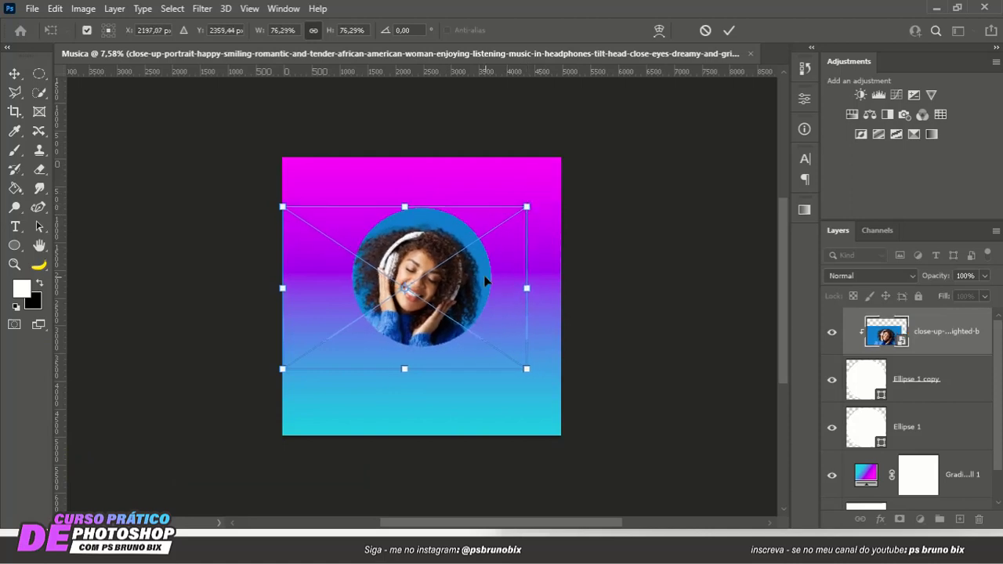
pyautogui.moveTo(485, 280); pyautogui.dragTo(482, 260)
pyautogui.moveTo(404, 345); pyautogui.dragTo(407, 354)
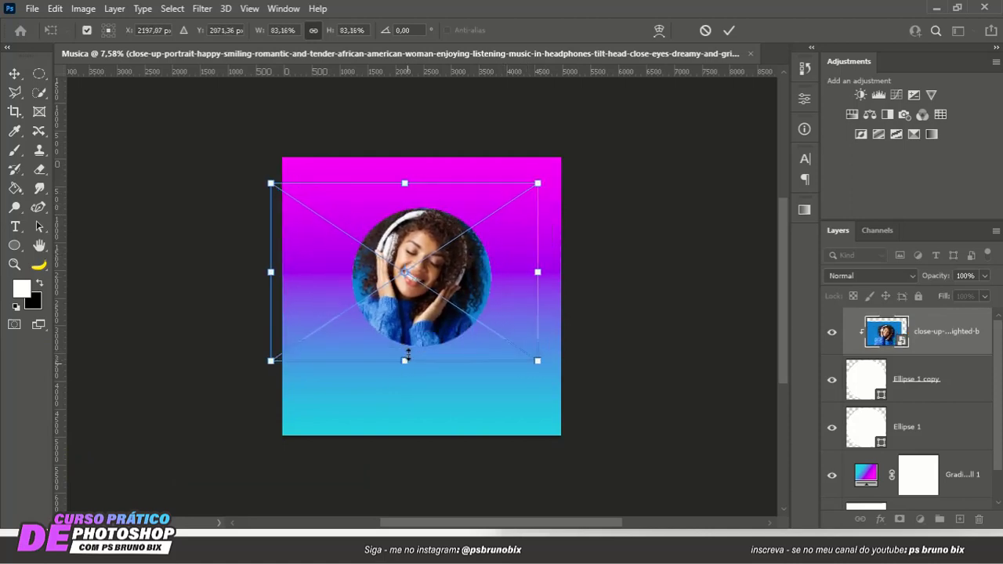
pyautogui.moveTo(468, 303); pyautogui.dragTo(471, 304)
pyautogui.press('Return')
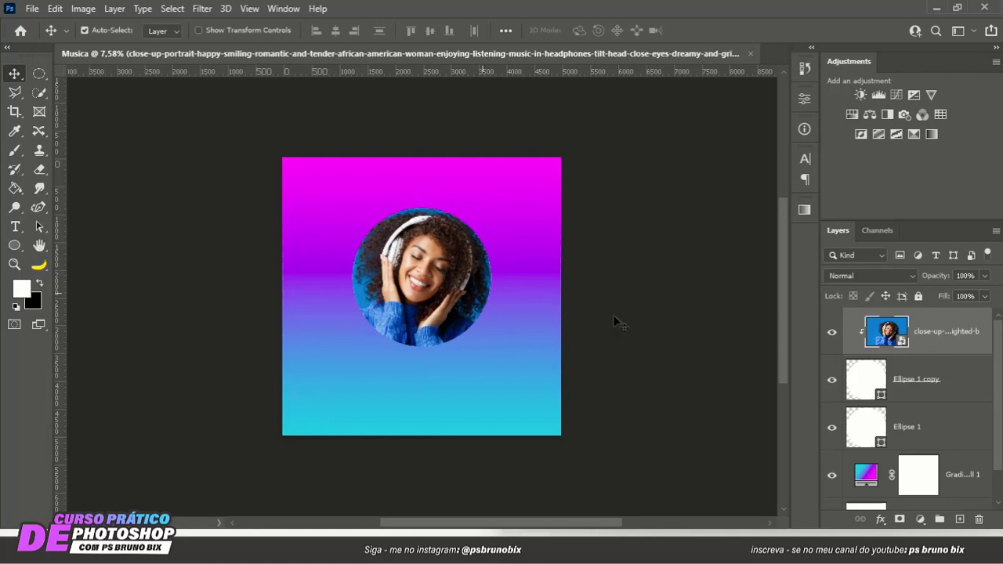
# Enlarge the Ellipse 1 layer from its center to about 112% to form a white ring around the photo.
pyautogui.click(910, 430)
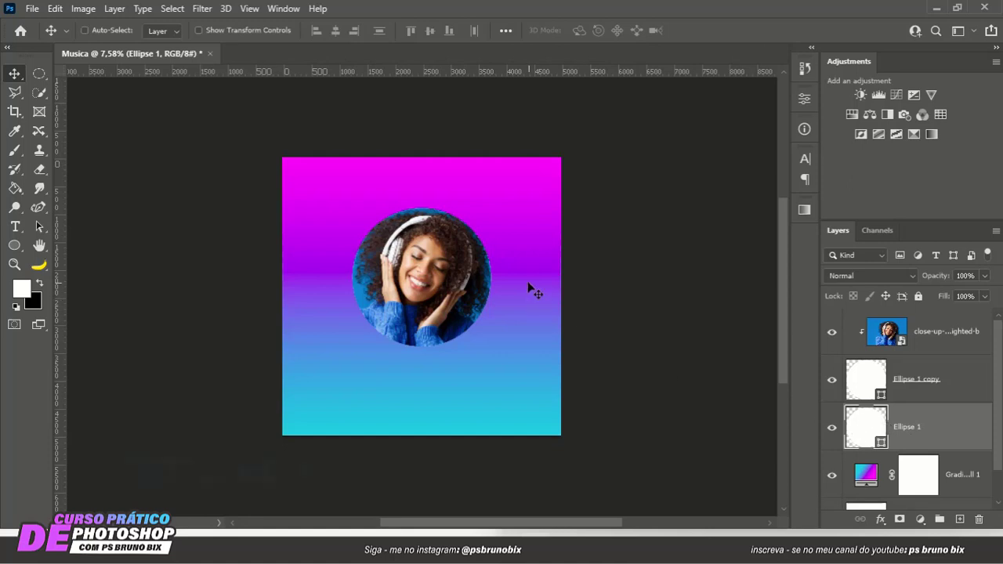
pyautogui.hotkey('ctrl', 't')
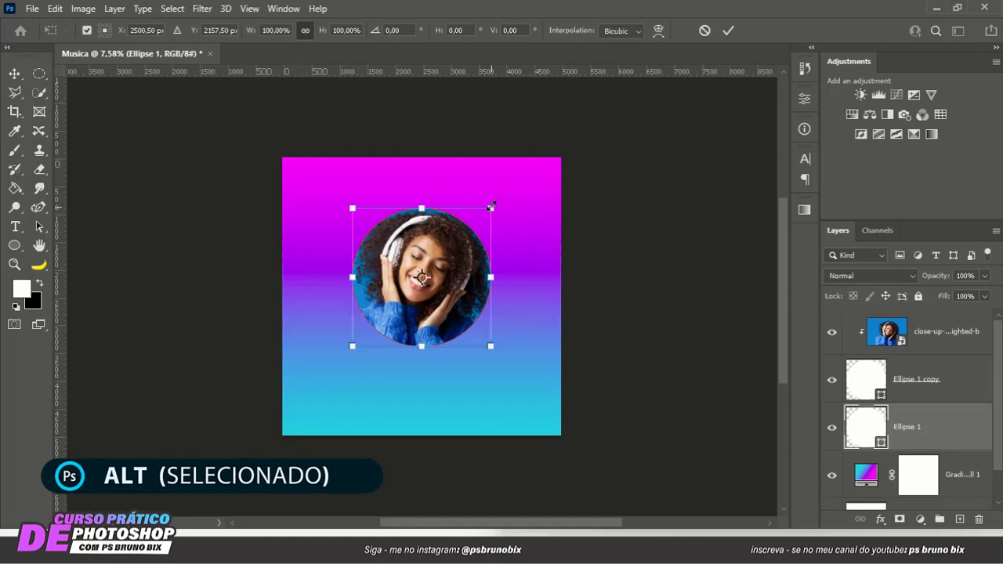
pyautogui.moveTo(490, 208); pyautogui.dragTo(499, 200)
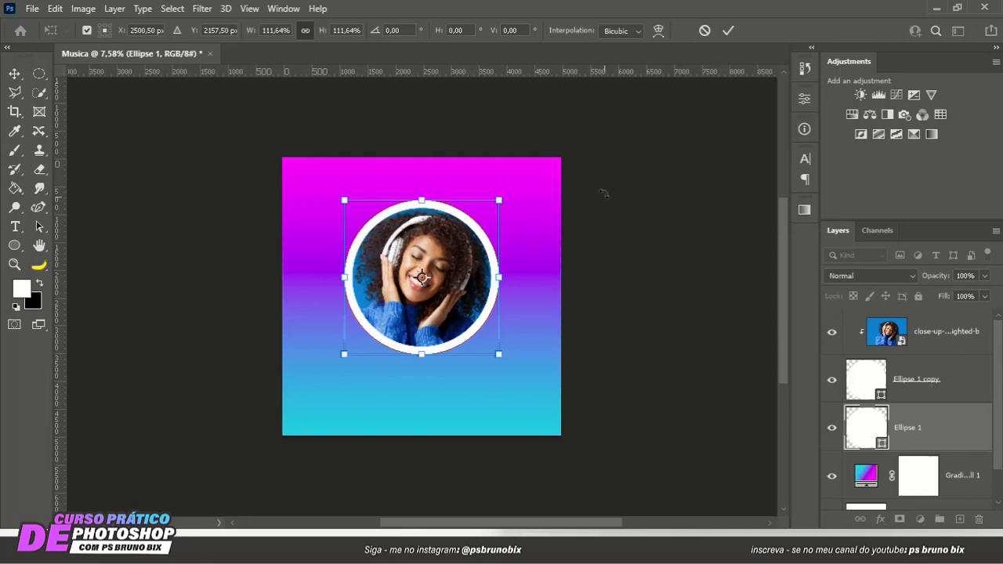
pyautogui.click(727, 31)
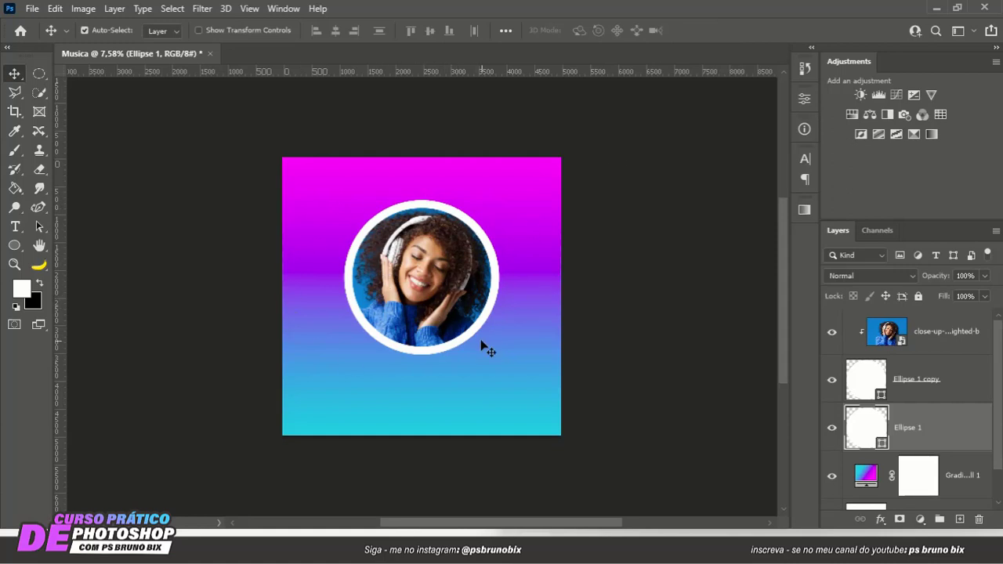
# Add a horizontal text reading "NOME DA ARTISTA" above the circle, on top of the headphones photo layer.
pyautogui.click(958, 329)
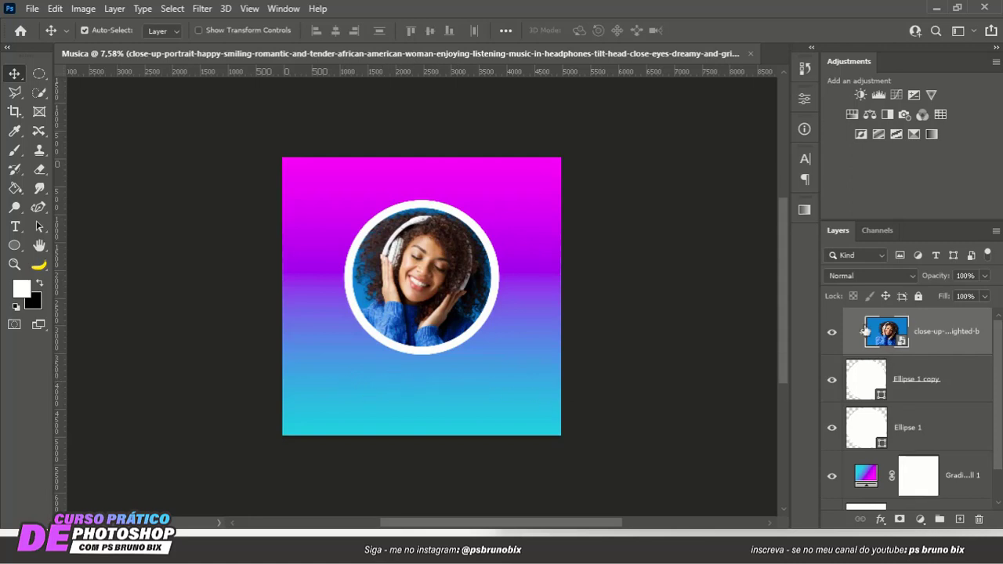
pyautogui.click(16, 228)
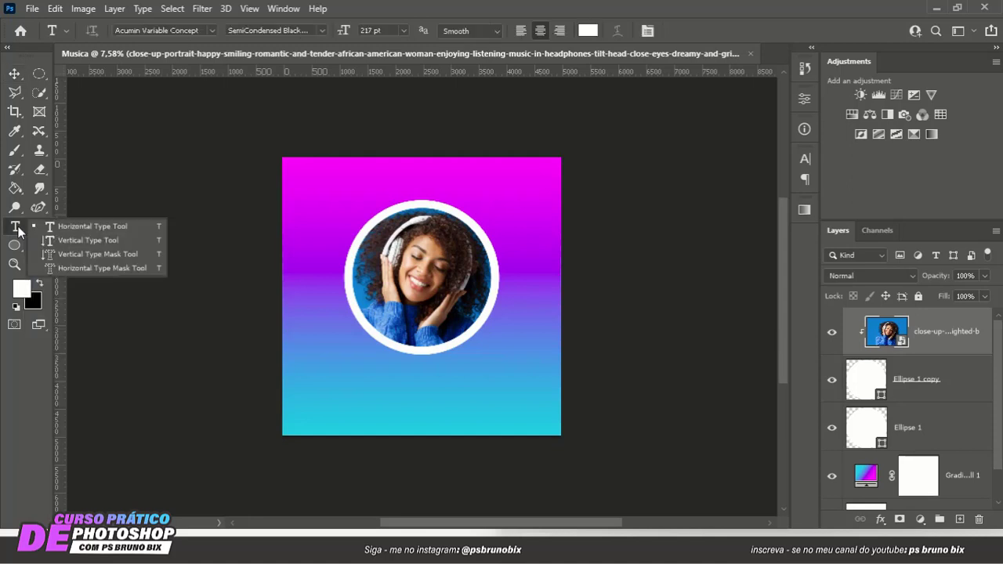
pyautogui.click(59, 227)
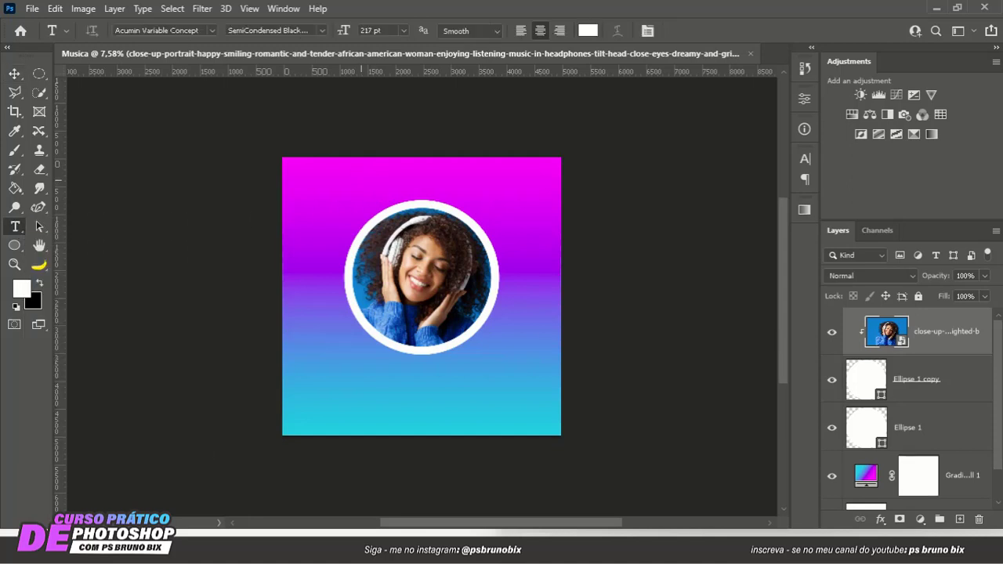
pyautogui.click(360, 177)
pyautogui.write('NOME')
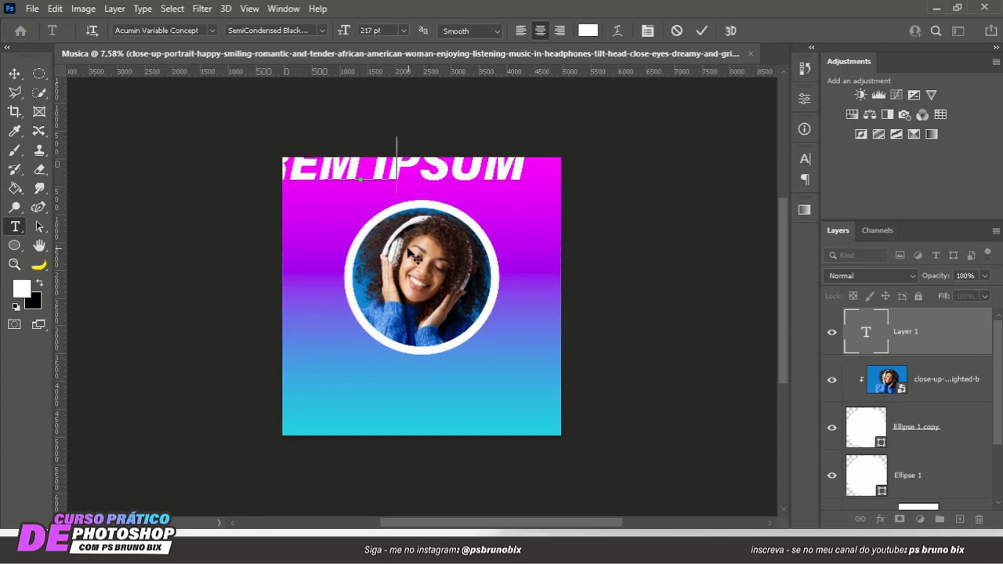
pyautogui.write(' DA')
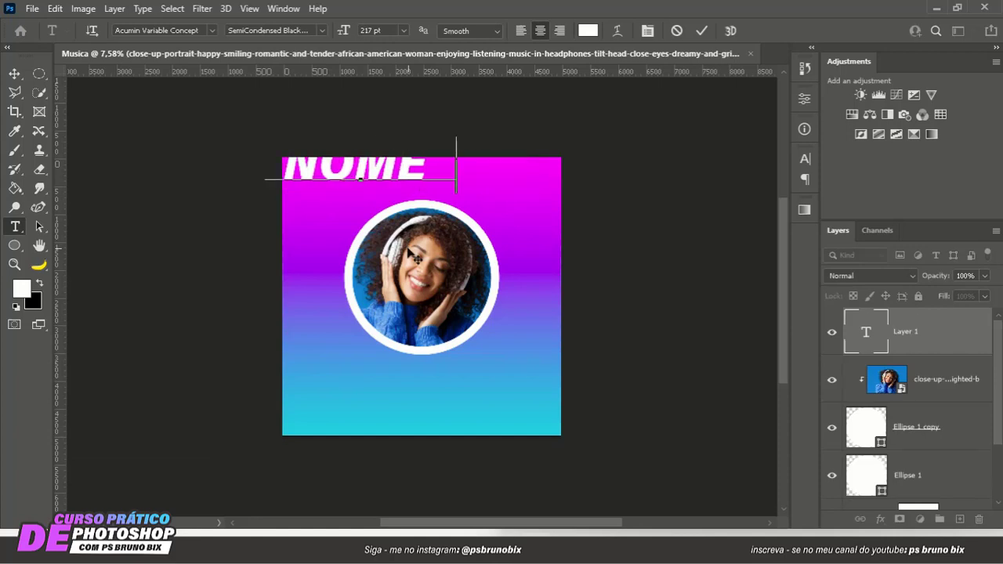
pyautogui.write(' A')
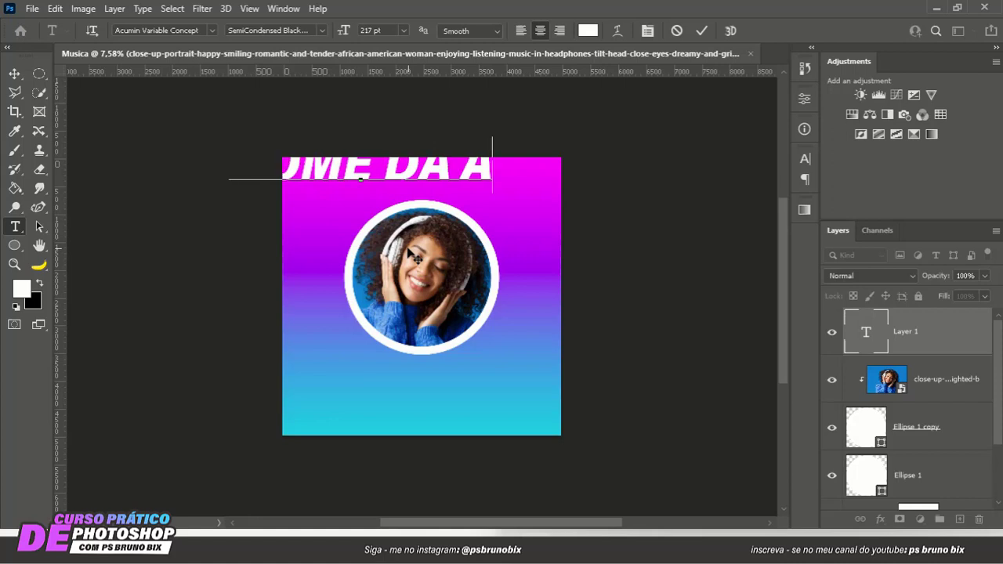
pyautogui.write('RTISTA')
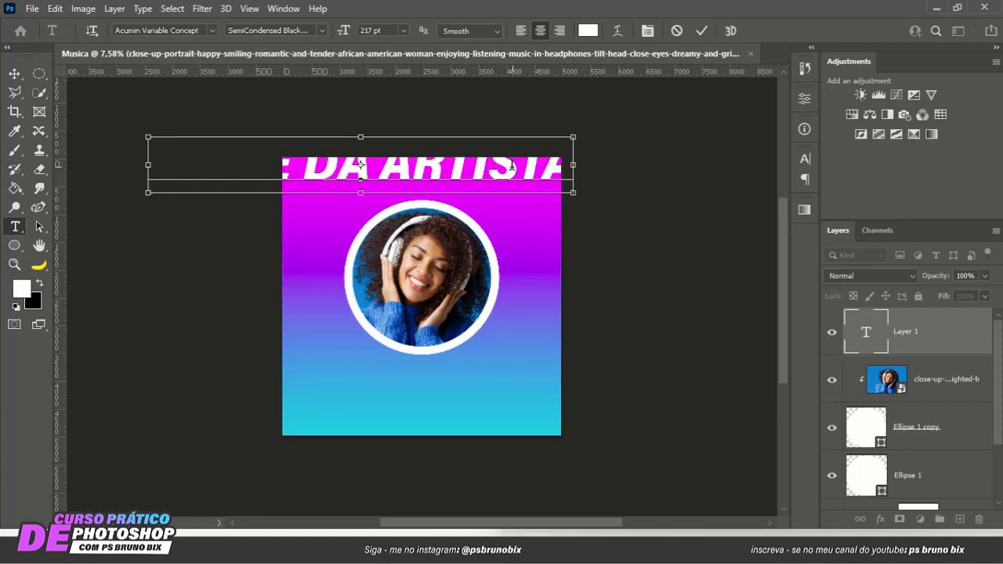
# Set the whole artist name text to 70 pt and move it so it is horizontally centered above the circle.
pyautogui.hotkey('ctrl', 'a')
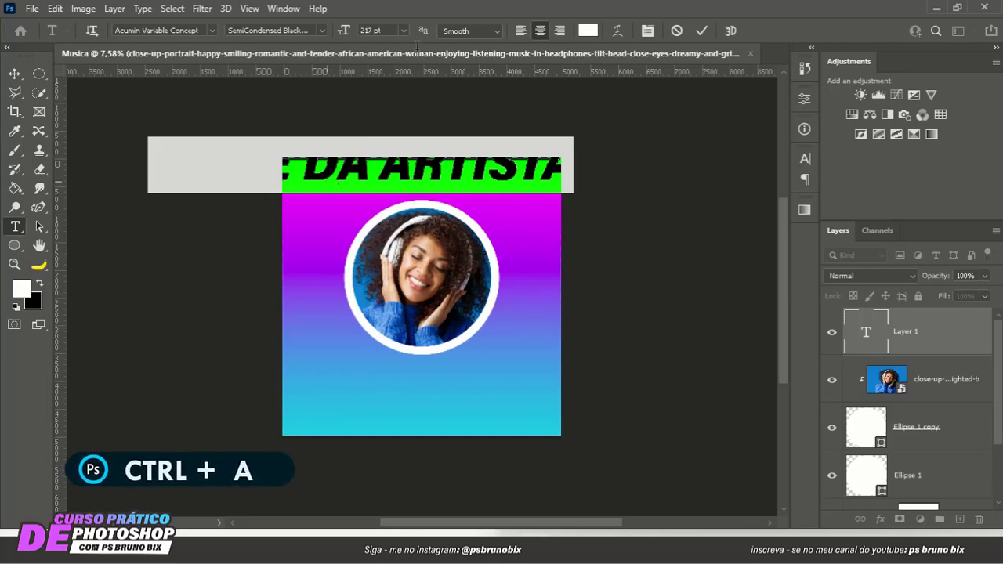
pyautogui.moveTo(345, 31); pyautogui.dragTo(255, 28)
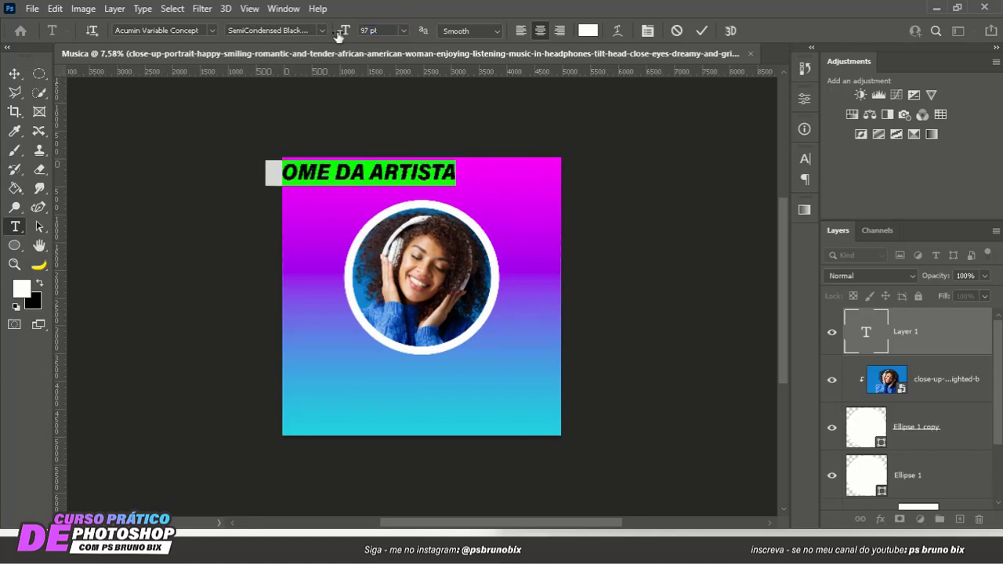
pyautogui.moveTo(342, 37); pyautogui.dragTo(319, 36)
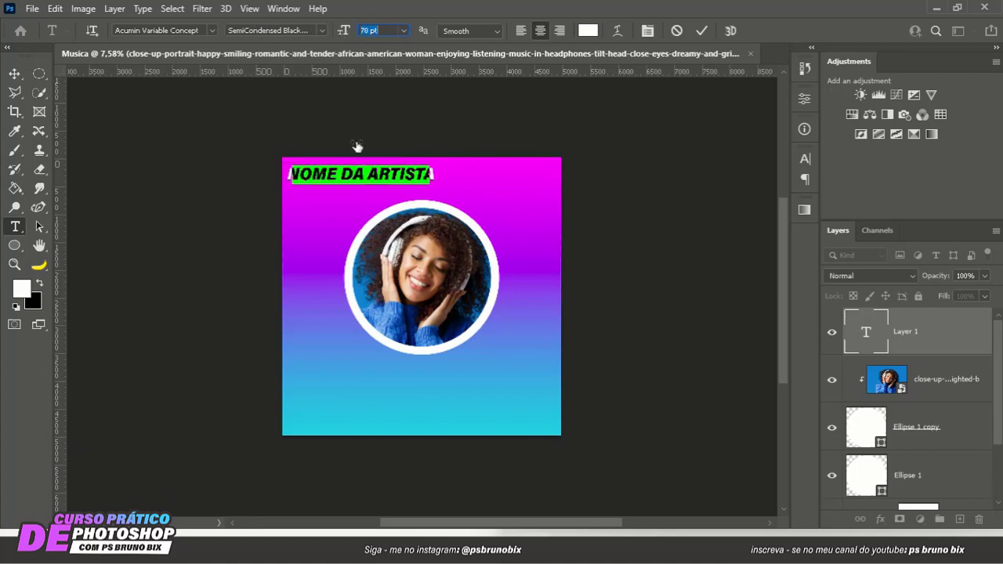
pyautogui.moveTo(364, 220); pyautogui.dragTo(422, 200)
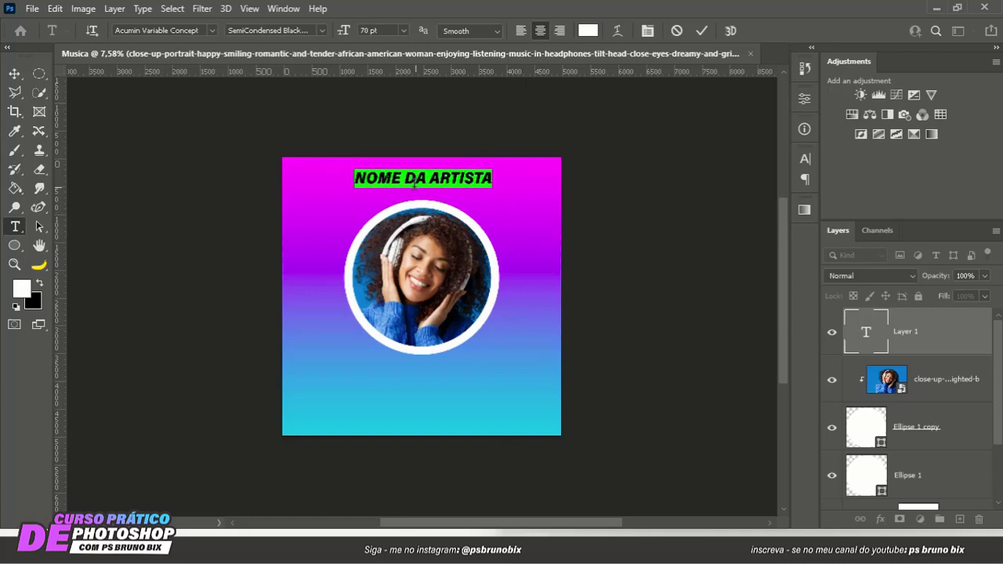
# Try left and right alignment on the artist name text and return it to center alignment.
pyautogui.click(521, 31)
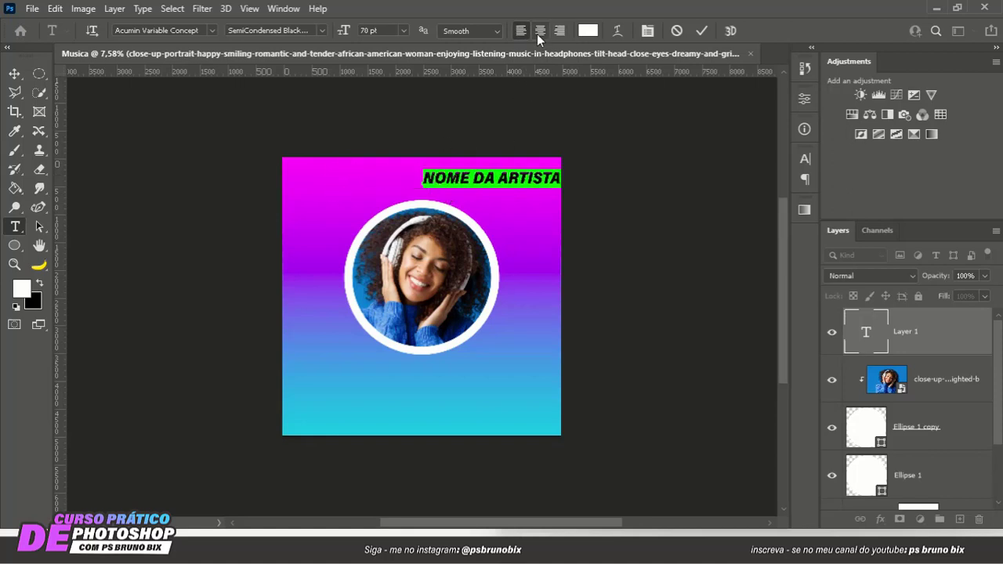
pyautogui.click(556, 31)
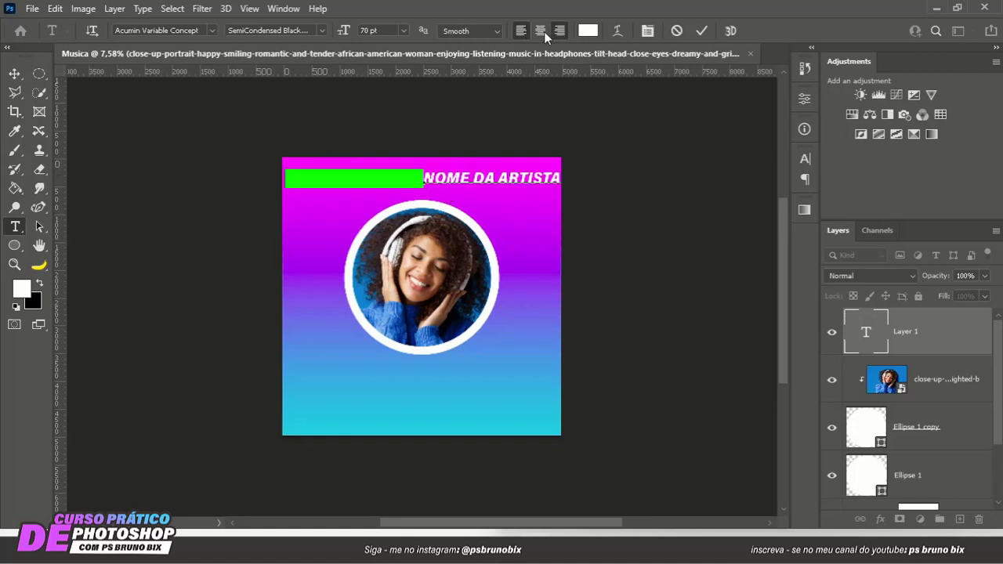
pyautogui.click(540, 31)
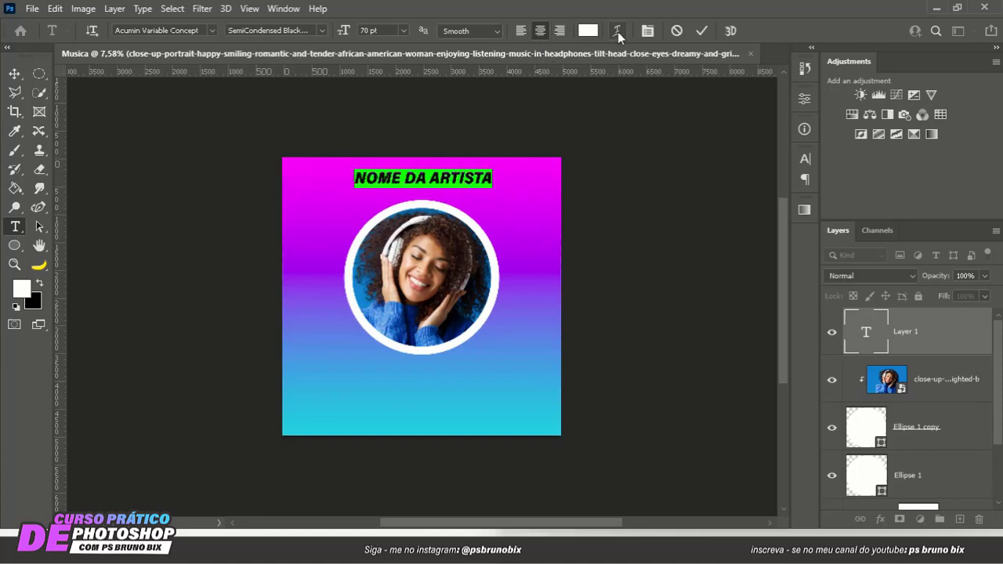
# Increase the tracking of the artist name text to 240.
pyautogui.click(646, 31)
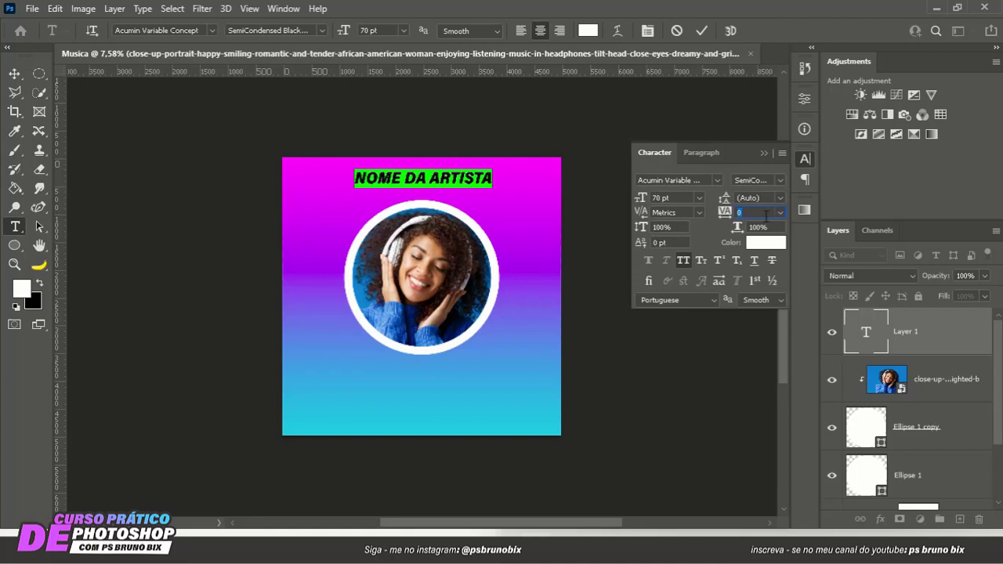
pyautogui.scroll(10, 751, 214)
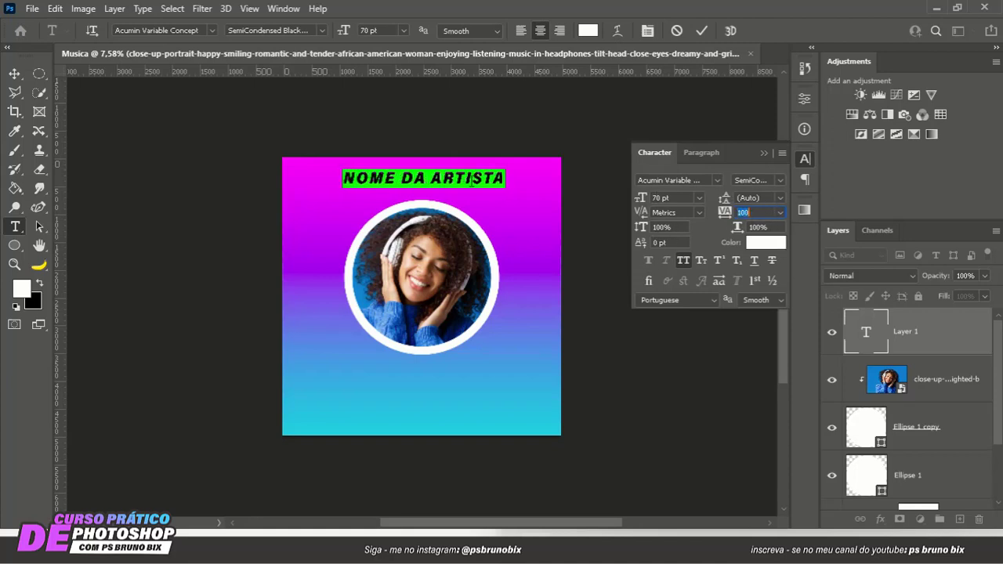
pyautogui.scroll(6, 749, 214)
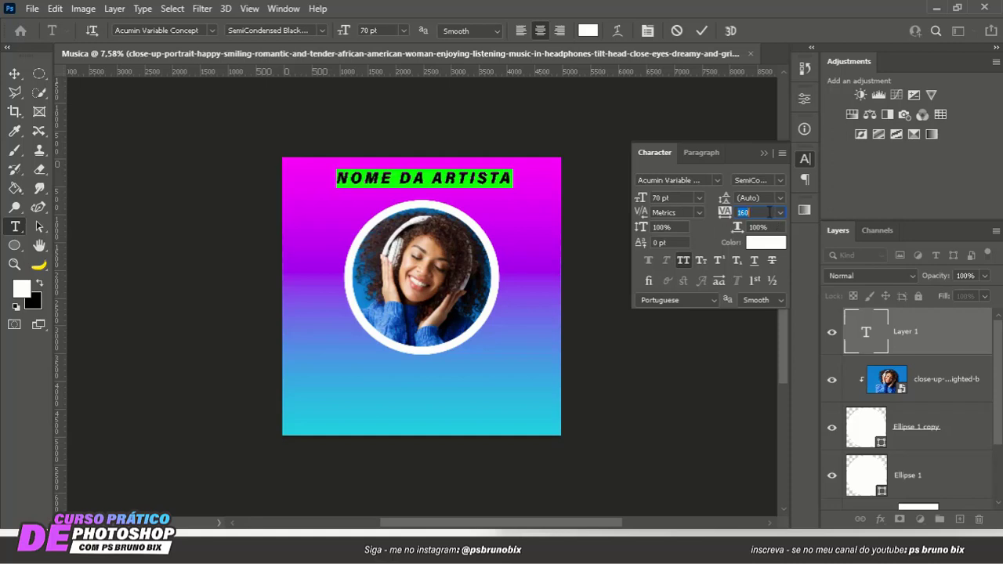
pyautogui.scroll(4, 769, 212)
pyautogui.scroll(4, 769, 212)
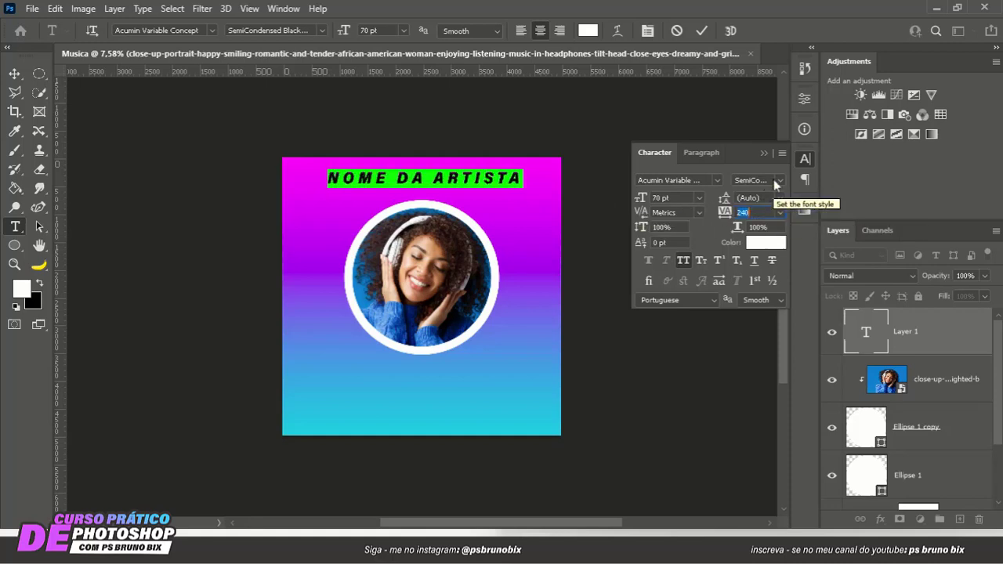
# Change the artist name's font style to Condensed and commit the text.
pyautogui.click(781, 182)
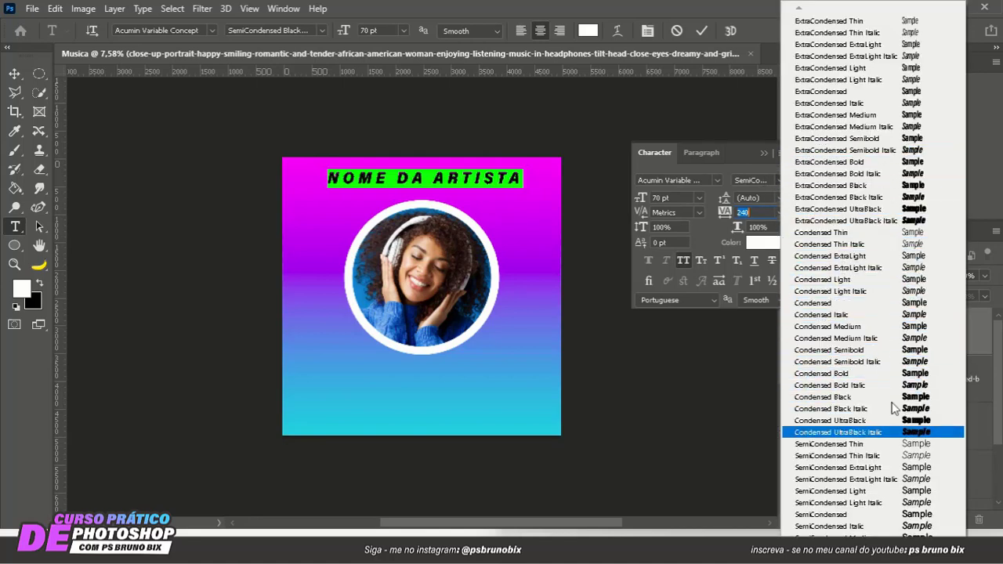
pyautogui.click(872, 303)
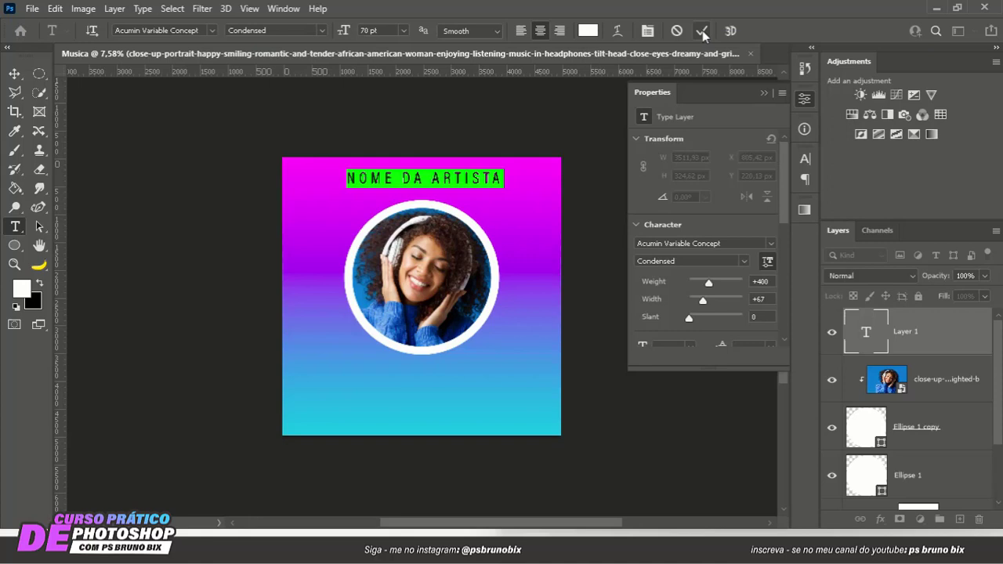
pyautogui.click(702, 31)
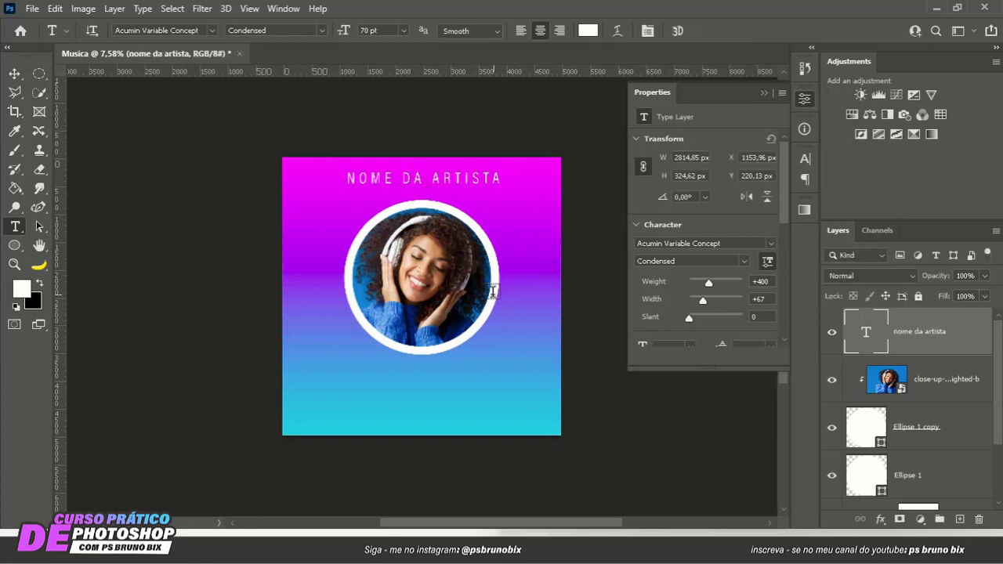
# Change the whole artist name text's font style to Condensed Medium and commit the text.
pyautogui.click(439, 178)
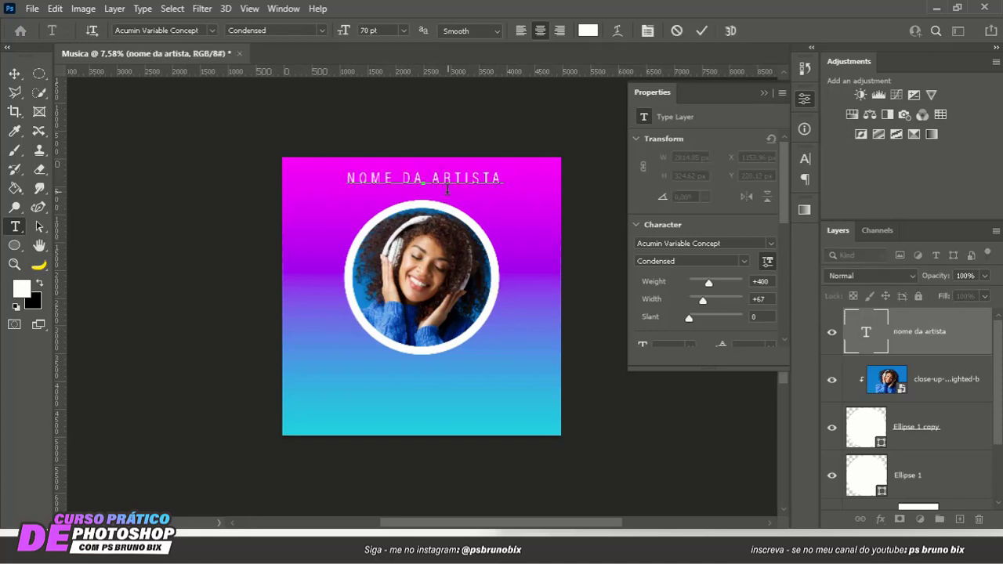
pyautogui.hotkey('ctrl', 'a')
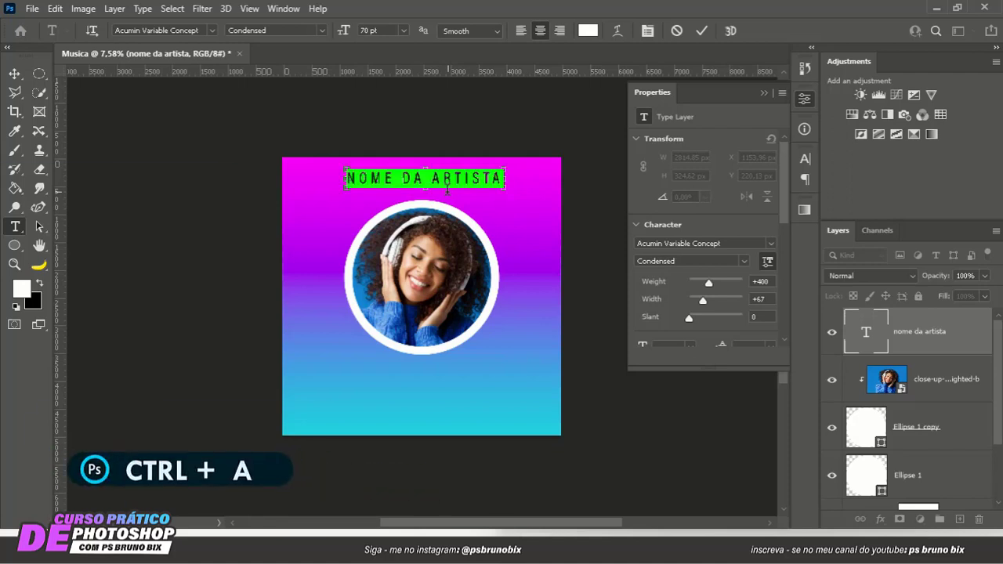
pyautogui.click(648, 31)
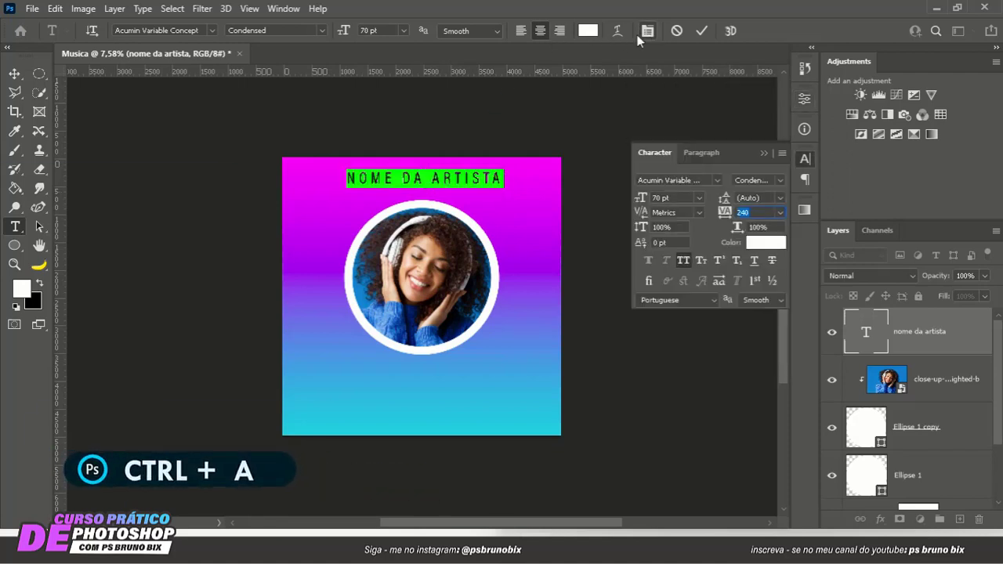
pyautogui.click(780, 180)
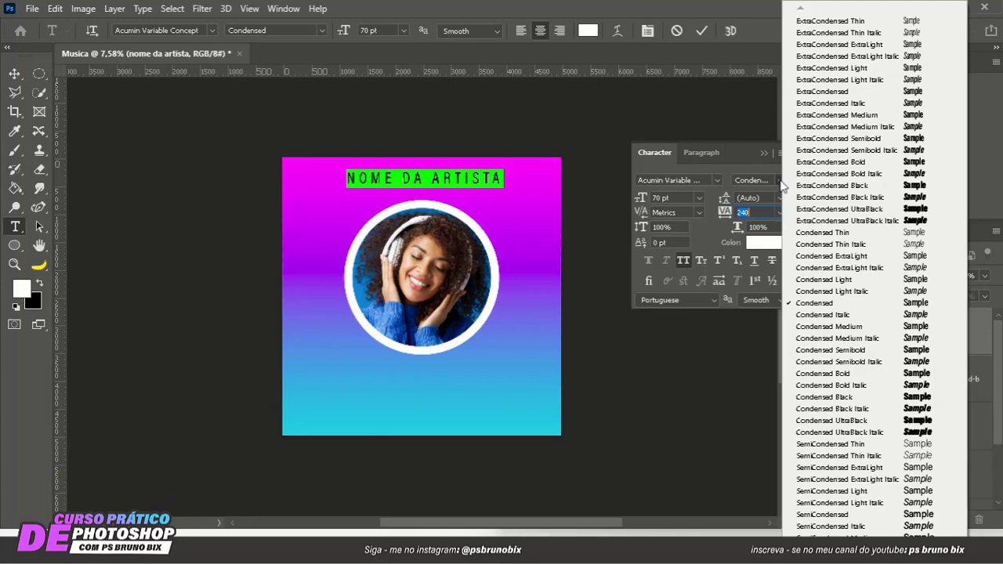
pyautogui.click(867, 326)
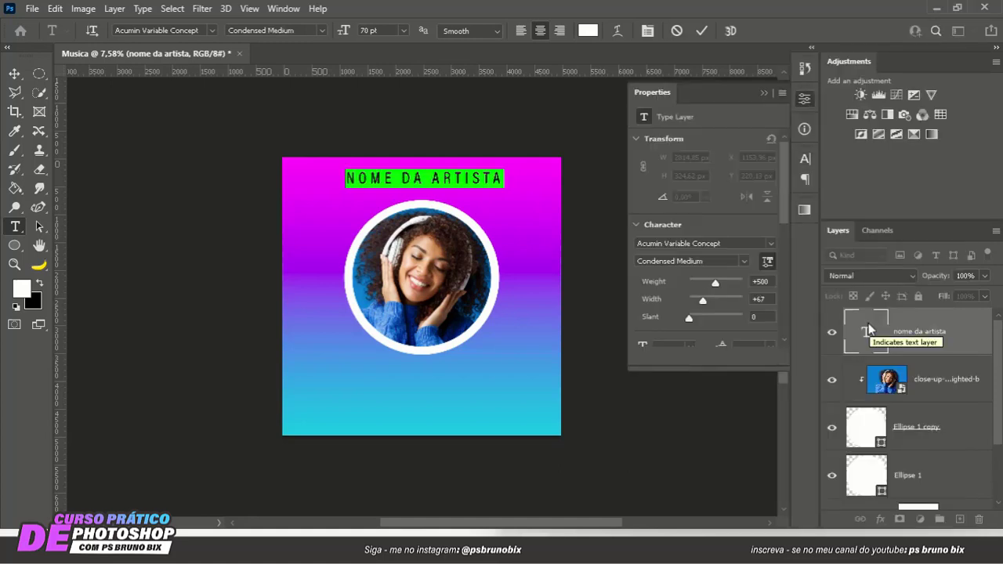
pyautogui.click(702, 31)
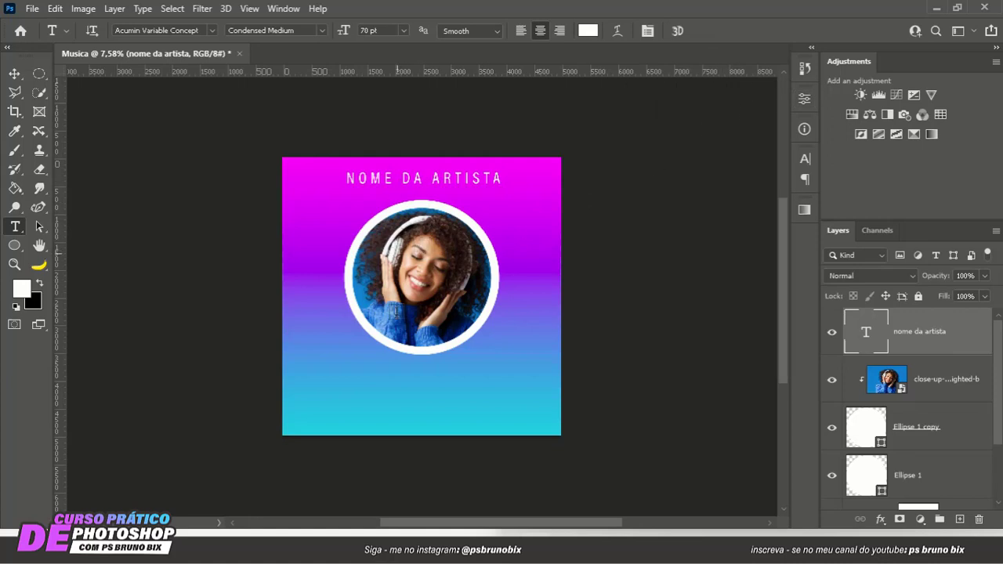
# Add a new 210 pt text reading MÚSICA, with the accented Ú, and move it beneath the circular portrait.
pyautogui.click(346, 391)
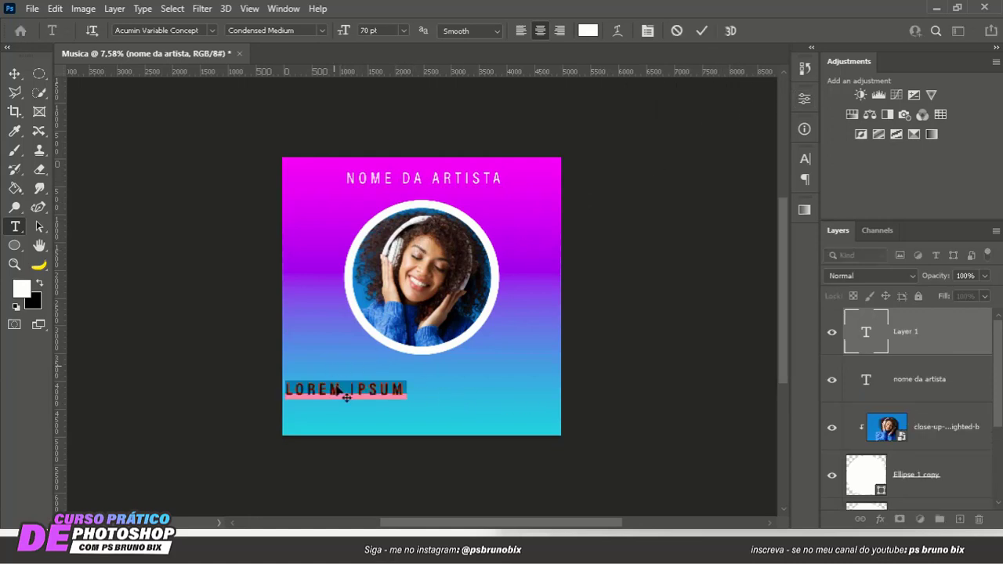
pyautogui.moveTo(346, 31); pyautogui.dragTo(448, 31)
pyautogui.click(348, 372)
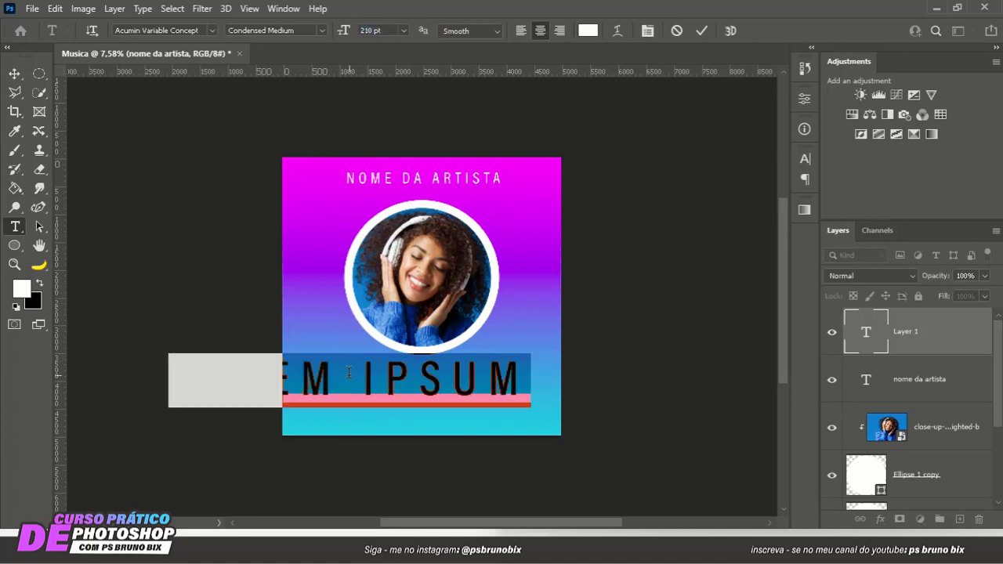
pyautogui.write('MUSI')
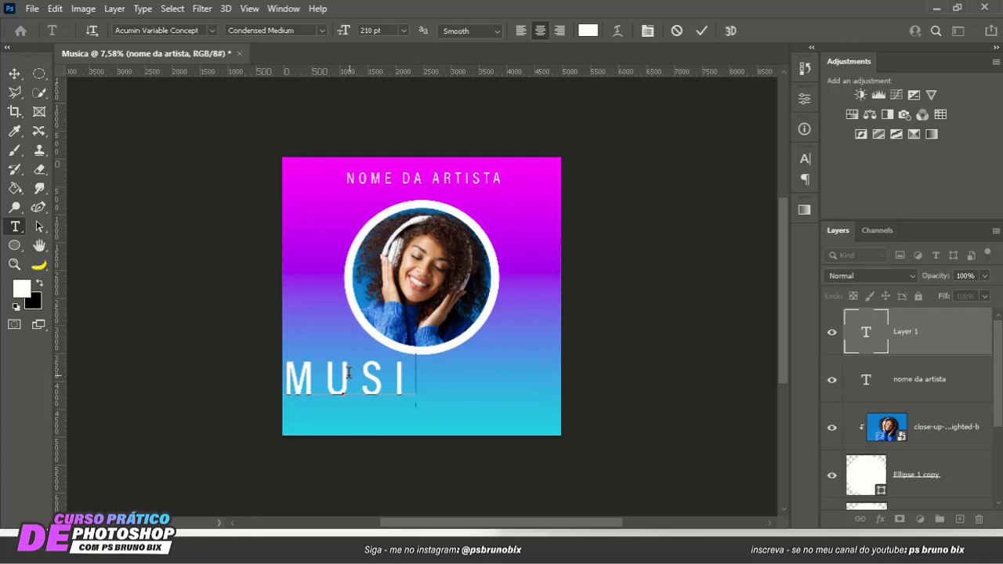
pyautogui.write('CA')
pyautogui.moveTo(322, 422); pyautogui.dragTo(386, 467)
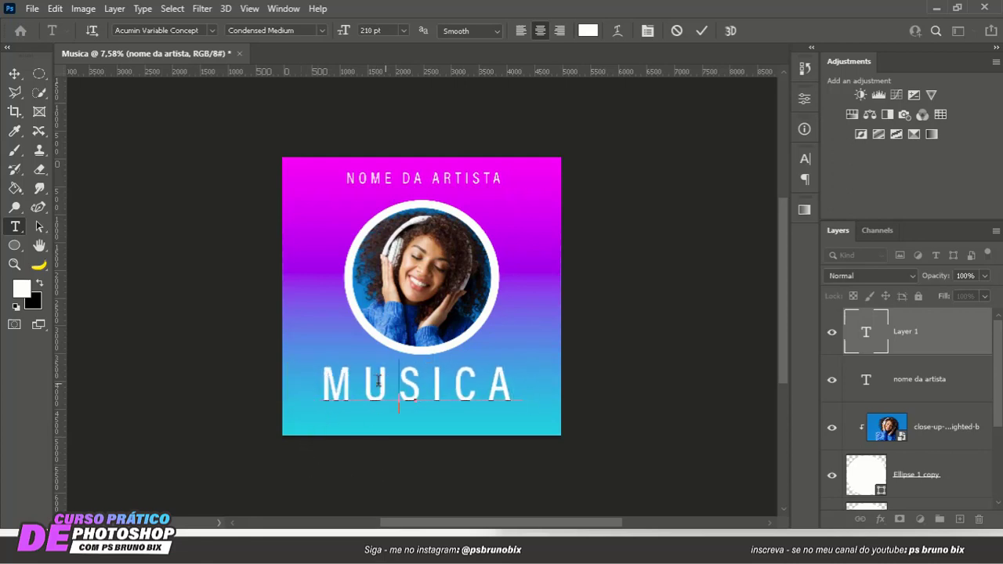
pyautogui.moveTo(399, 382); pyautogui.dragTo(365, 382)
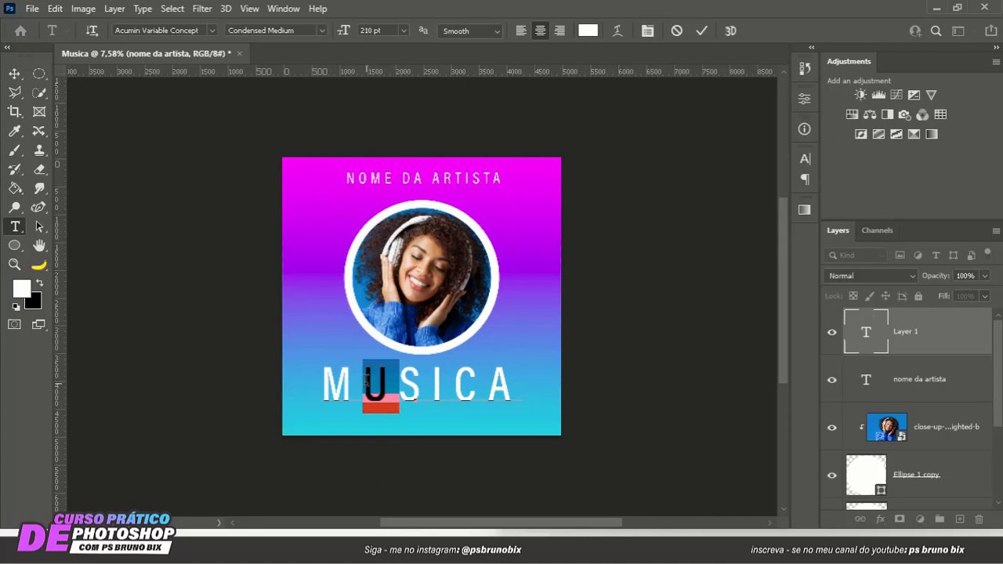
pyautogui.press('Right')
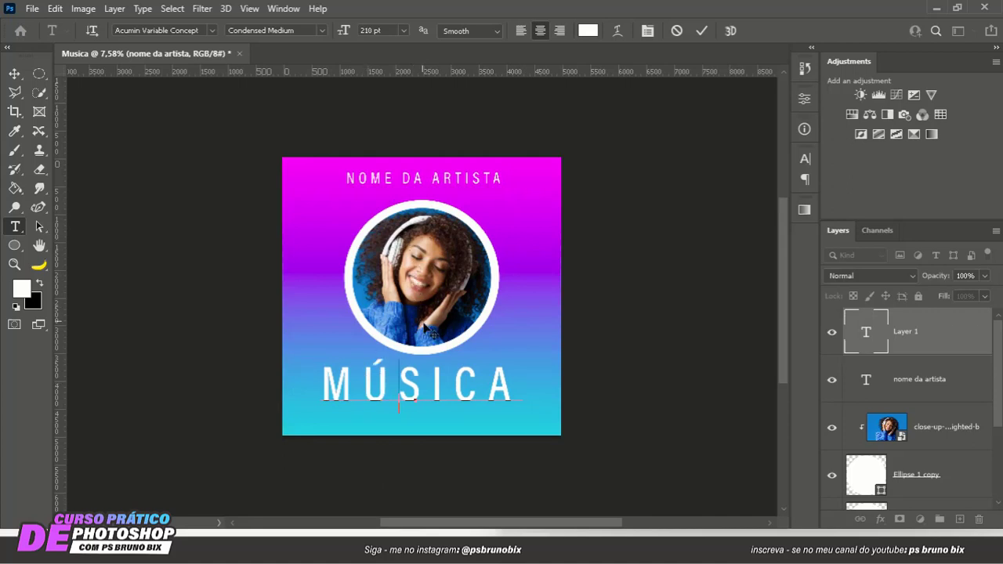
# Set the whole MÚSICA text to the Condensed UltraBlack font style and commit it.
pyautogui.hotkey('ctrl', 'a')
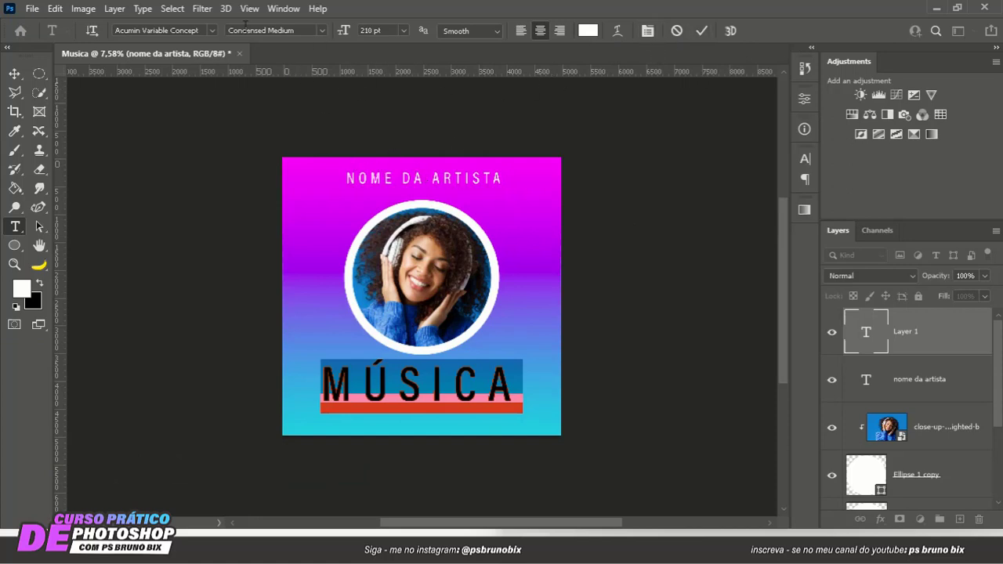
pyautogui.click(311, 29)
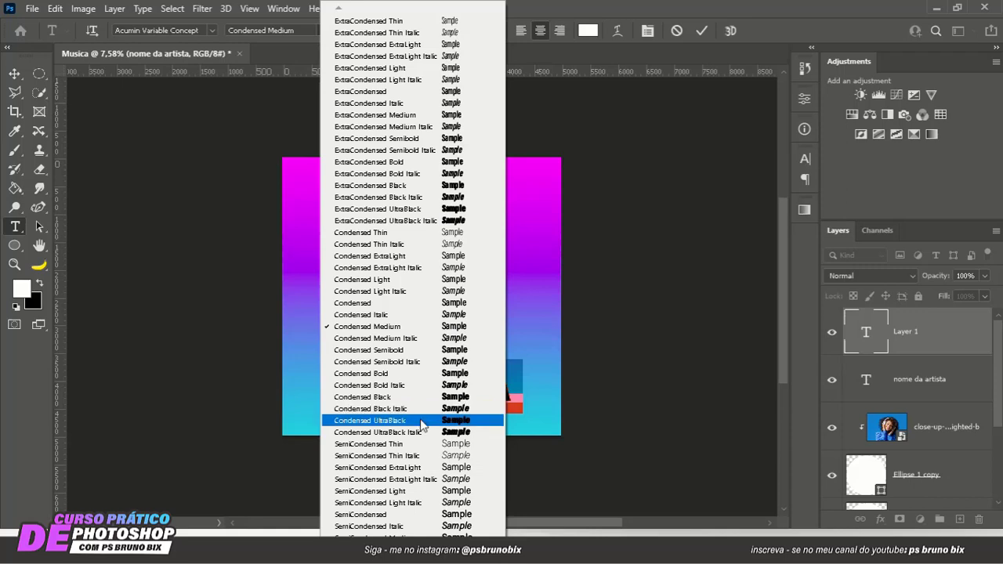
pyautogui.click(425, 422)
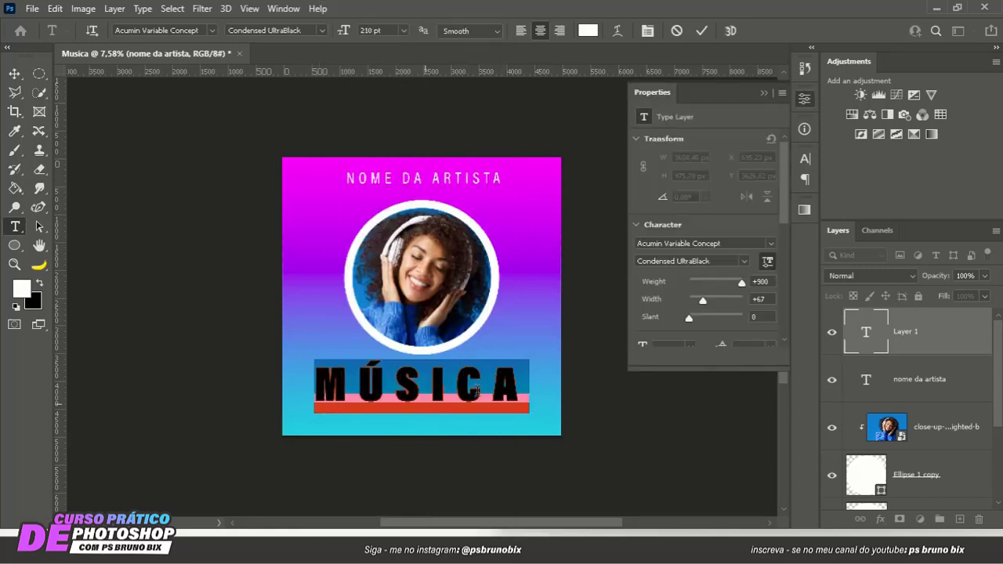
pyautogui.click(703, 30)
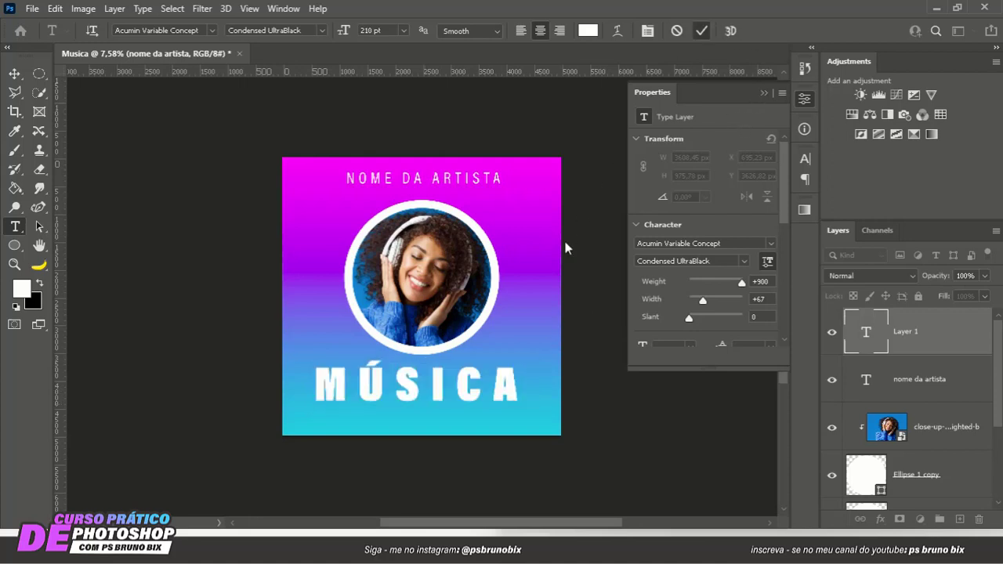
pyautogui.click(764, 92)
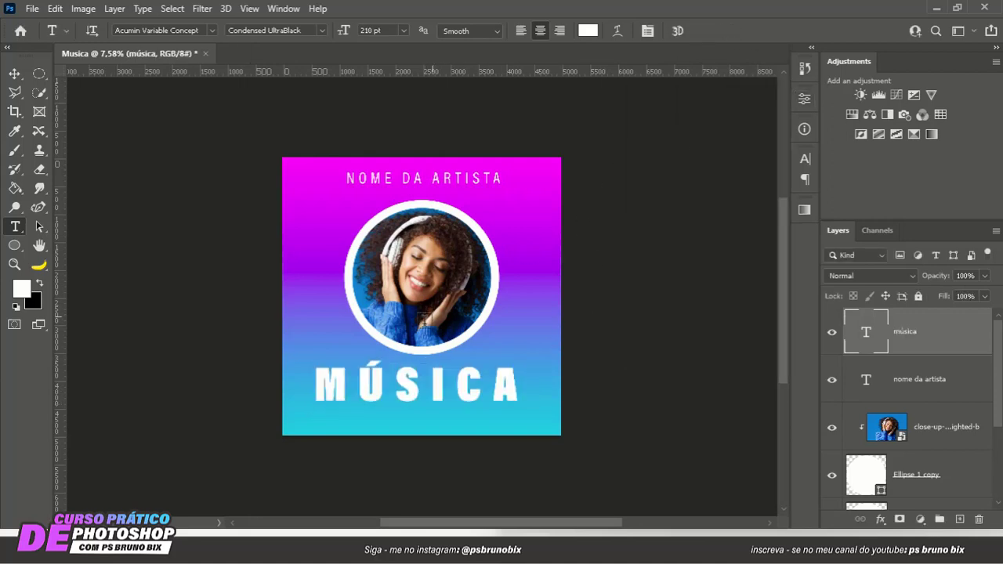
# Select the música and nome da artista layers together and center both horizontally on the whole canvas.
pyautogui.click(16, 72)
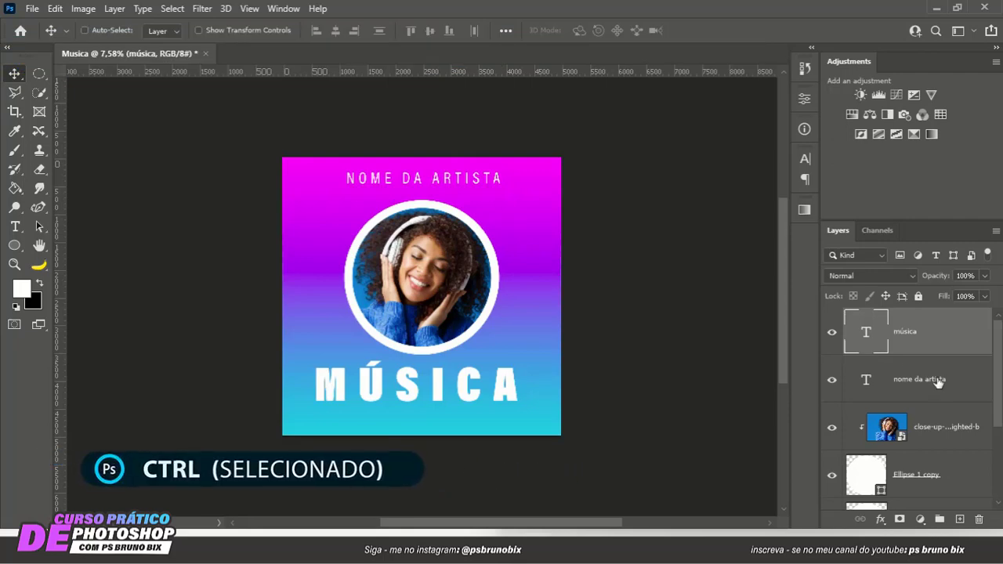
pyautogui.keyDown('ctrl'); pyautogui.click(875, 379); pyautogui.keyUp('ctrl')
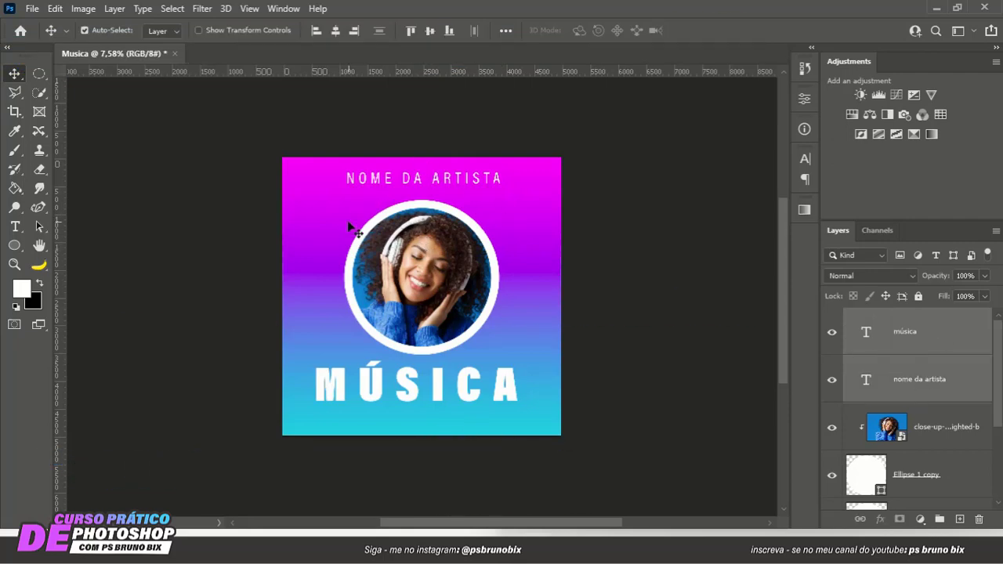
pyautogui.hotkey('ctrl', 'a')
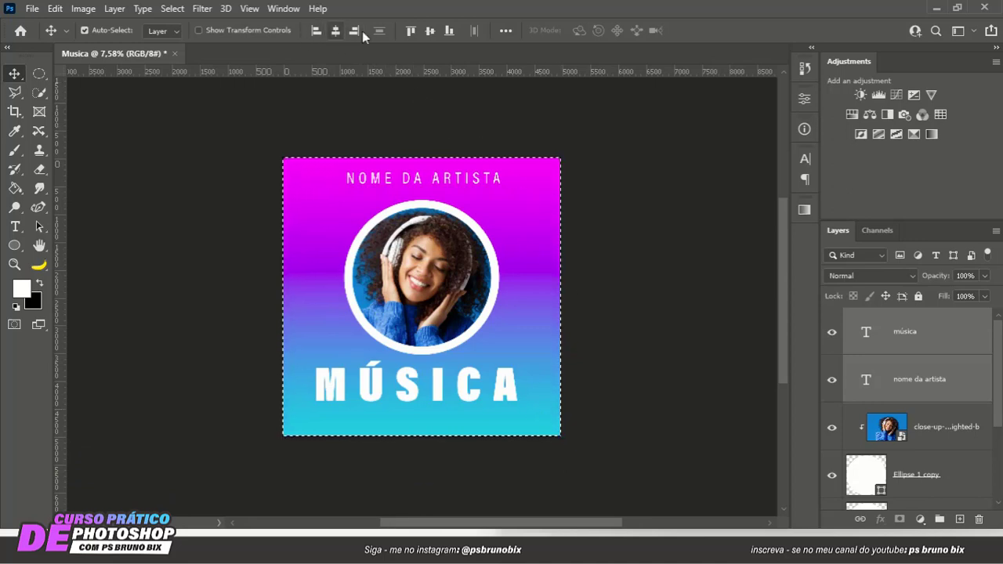
pyautogui.click(336, 31)
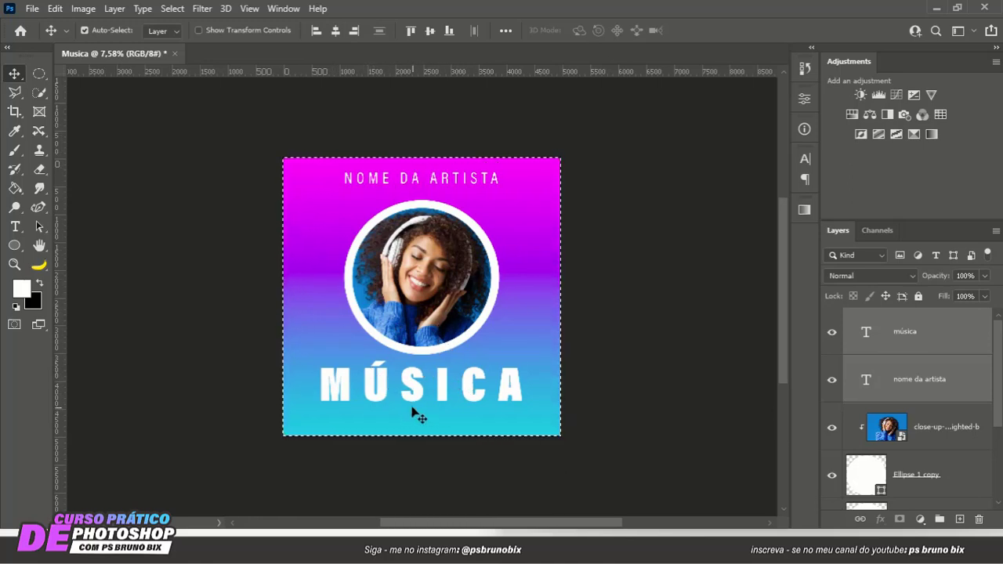
# Center the portrait photo, Ellipse 1 copy and Ellipse 1 layers horizontally on the canvas, and clear the canvas selection.
pyautogui.scroll(-2, 860, 423)
pyautogui.scroll(1, 902, 392)
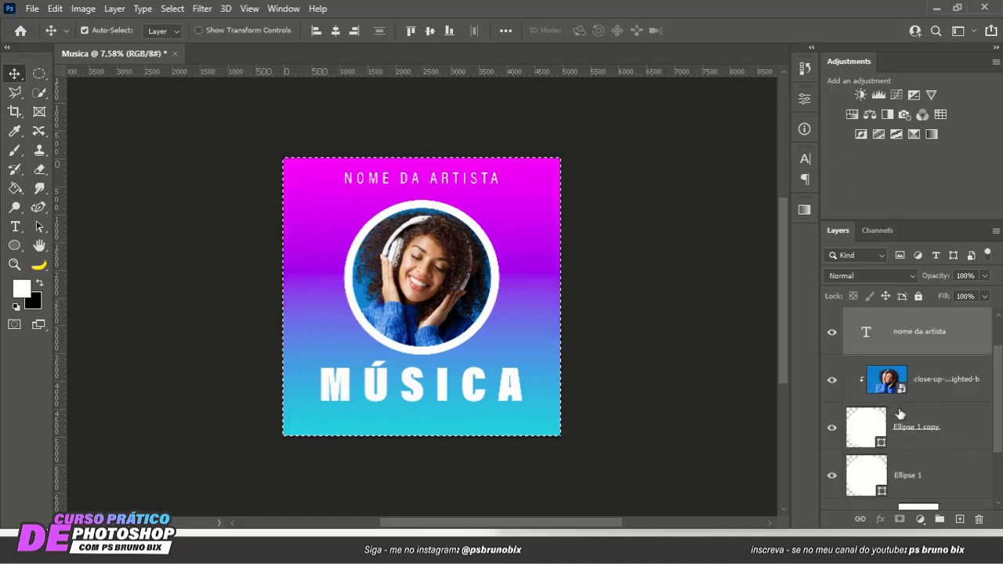
pyautogui.click(938, 375)
pyautogui.scroll(-1, 937, 396)
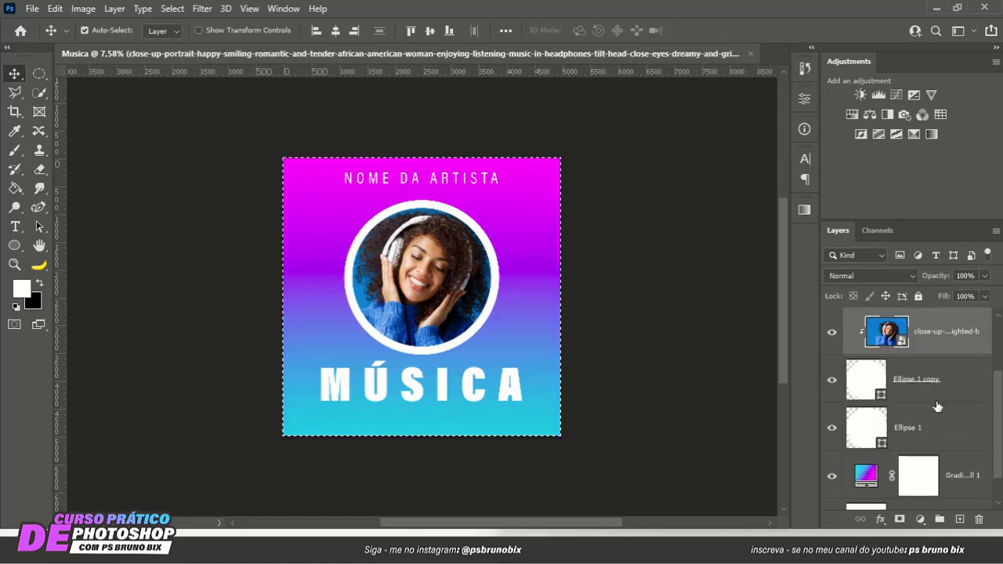
pyautogui.press('shift')
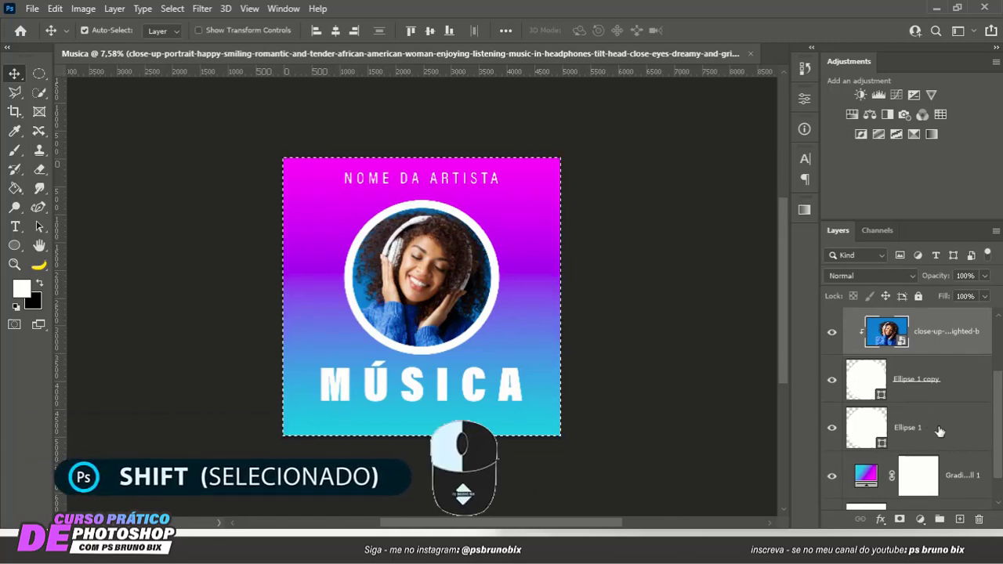
pyautogui.keyDown('shift'); pyautogui.click(940, 431); pyautogui.keyUp('shift')
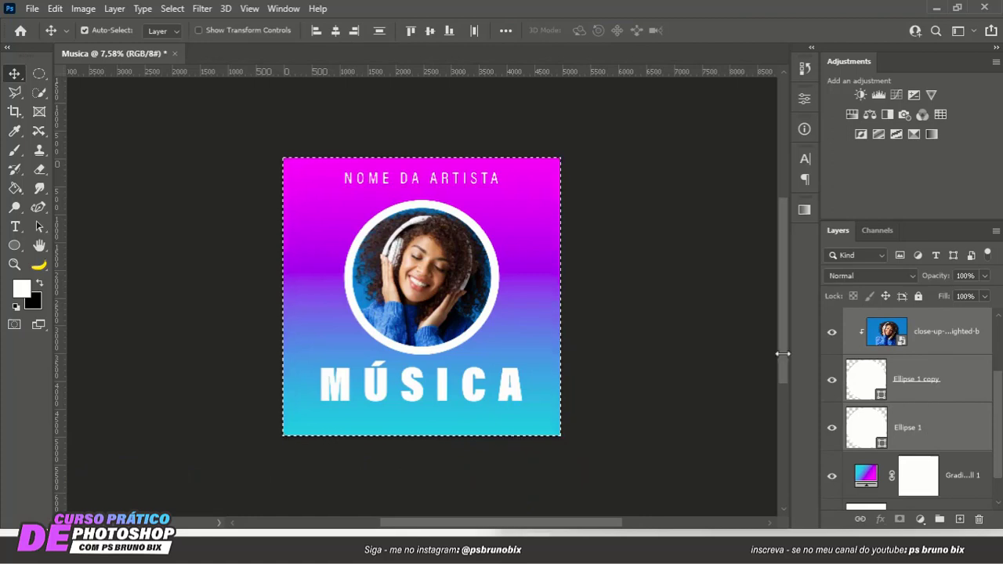
pyautogui.click(336, 32)
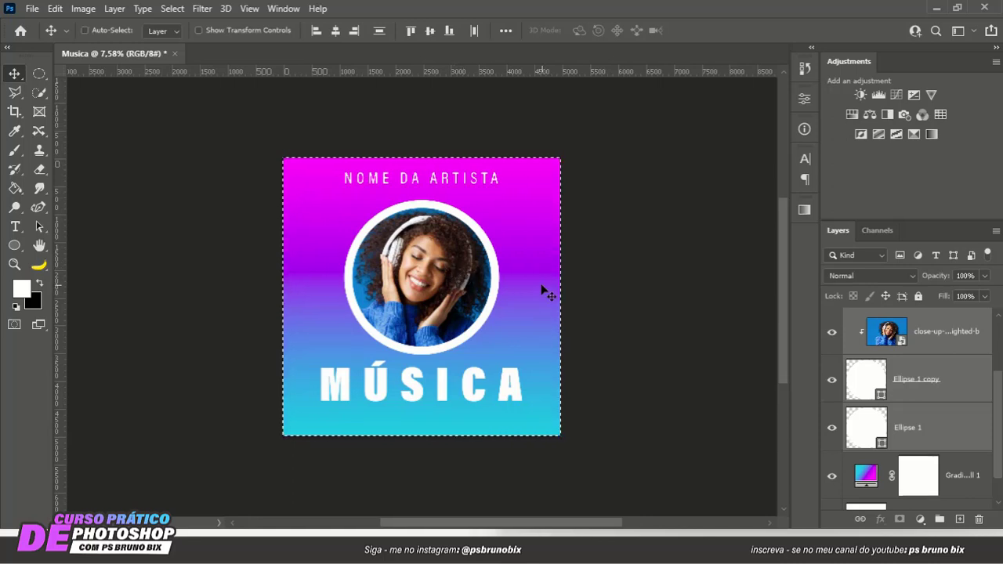
pyautogui.hotkey('ctrl', 'd')
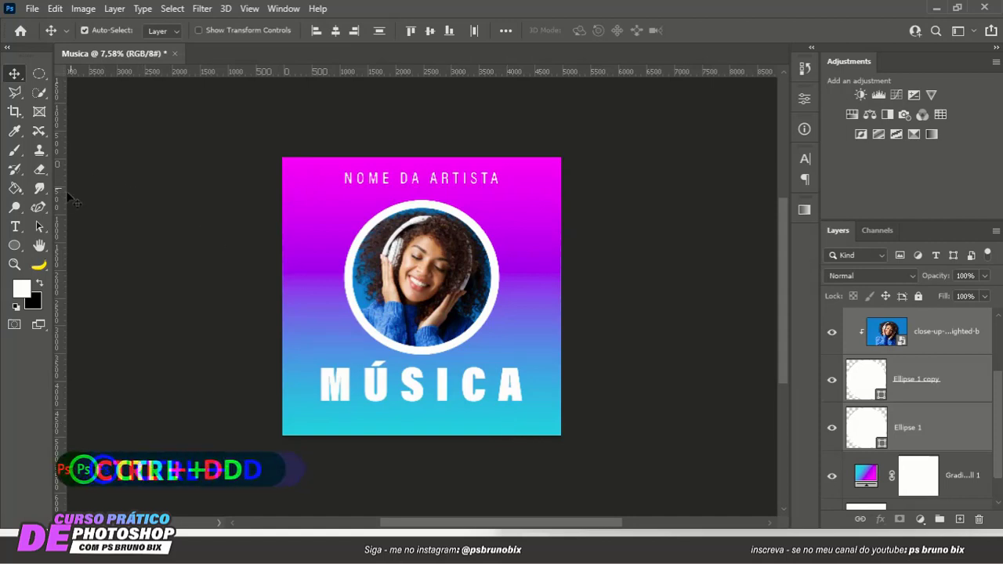
# Review the layer stack from the text layers through the portrait and ellipses down to the gradient fill and background.
pyautogui.scroll(2, 933, 384)
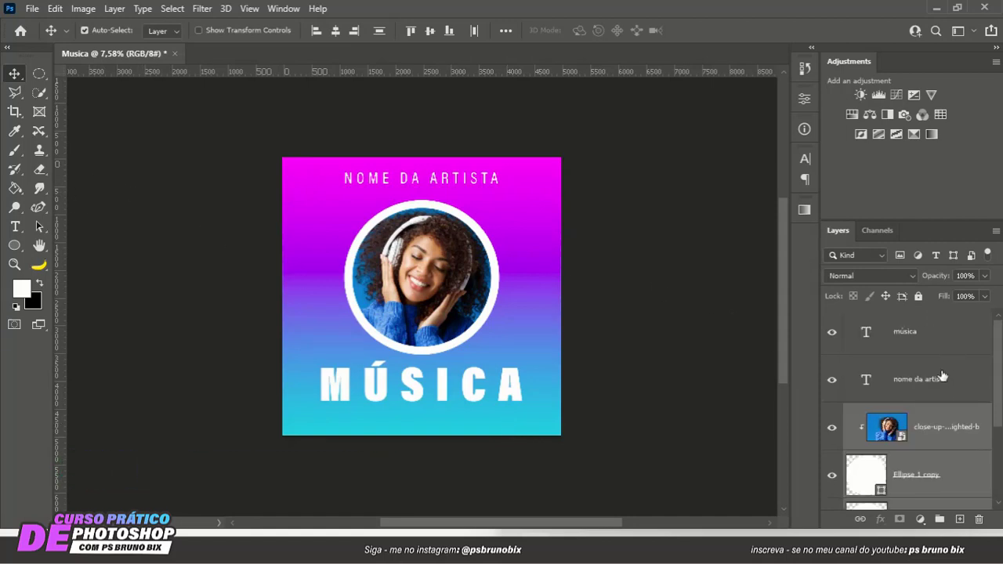
pyautogui.click(939, 424)
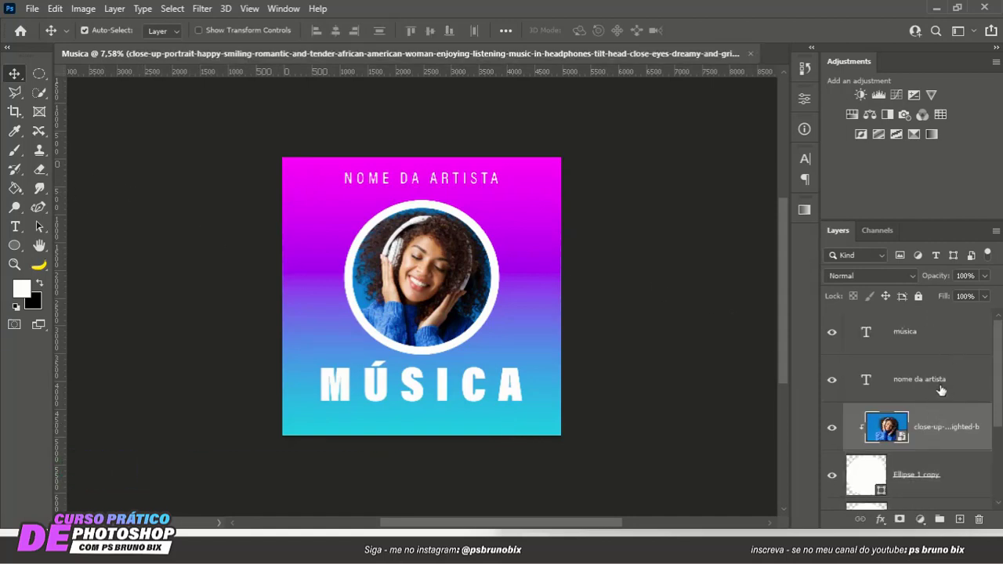
pyautogui.scroll(-3, 941, 390)
pyautogui.scroll(2, 941, 391)
pyautogui.scroll(-1, 940, 390)
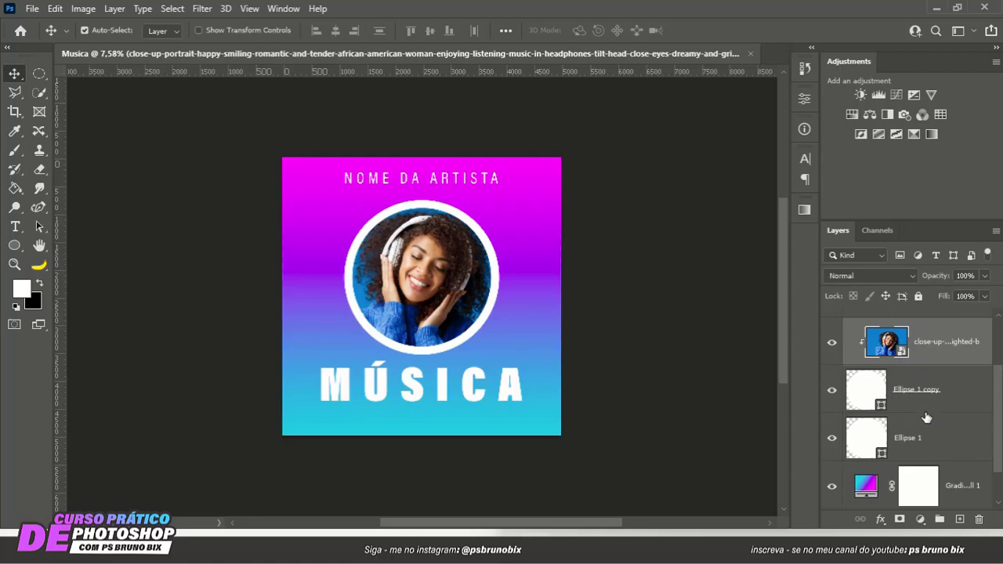
pyautogui.scroll(-1, 917, 358)
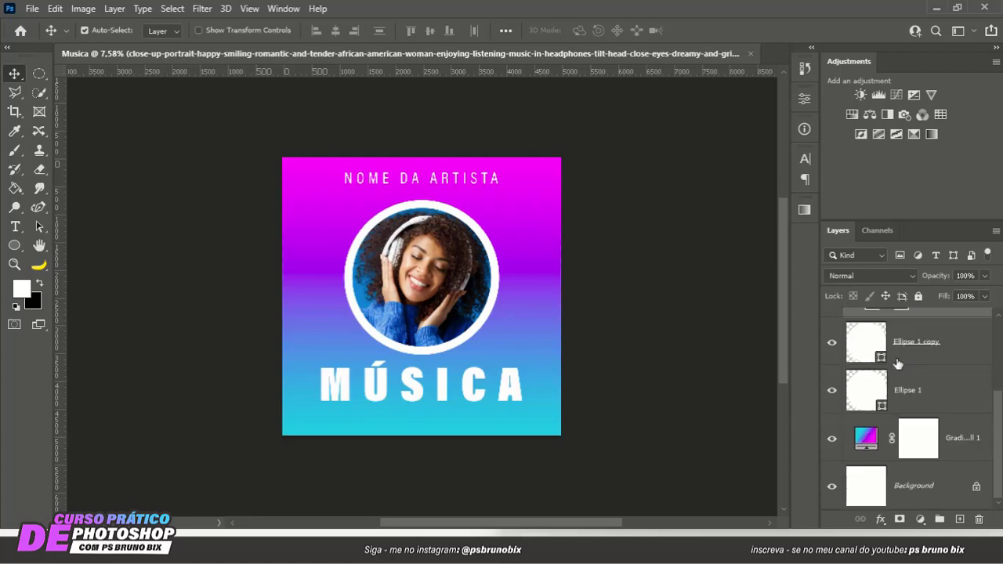
pyautogui.scroll(3, 918, 359)
pyautogui.scroll(-3, 921, 361)
pyautogui.scroll(3, 923, 363)
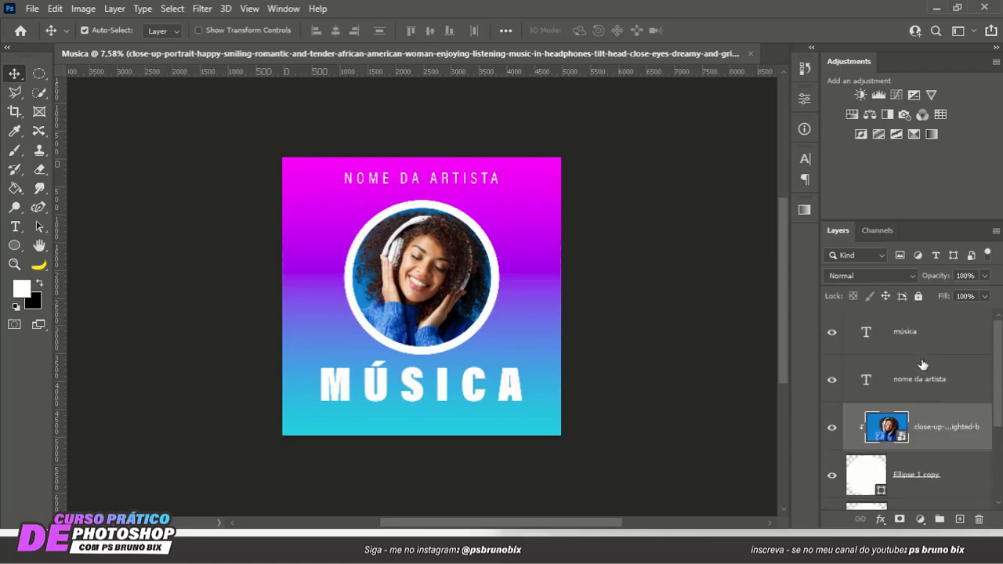
pyautogui.scroll(-3, 943, 454)
pyautogui.scroll(3, 943, 454)
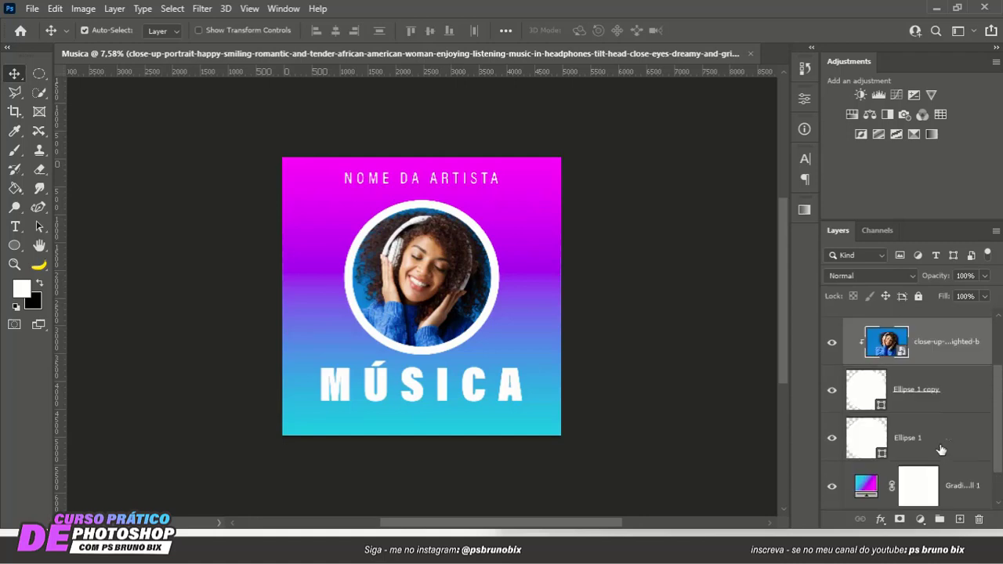
pyautogui.scroll(-3, 943, 455)
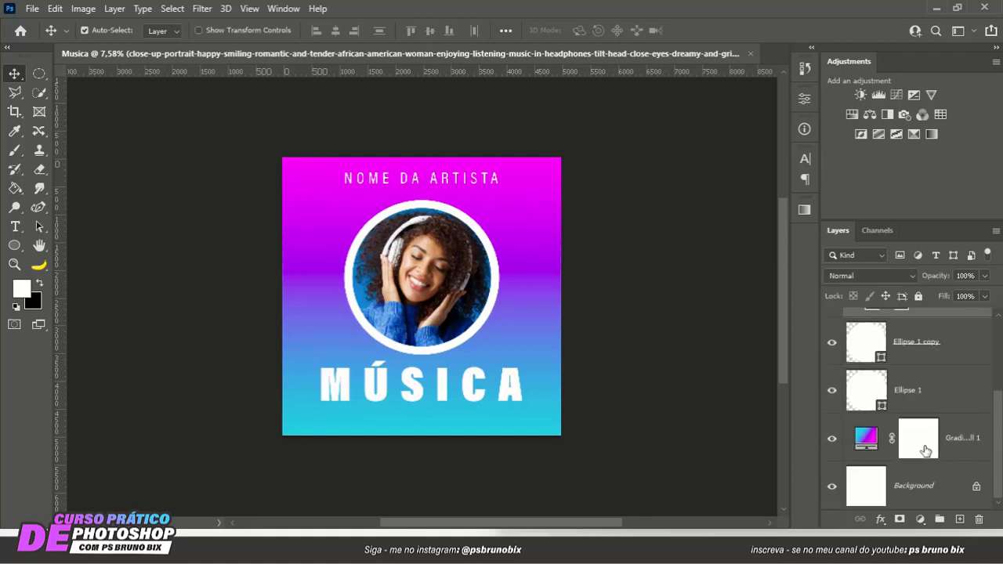
pyautogui.click(972, 439)
pyautogui.click(947, 394)
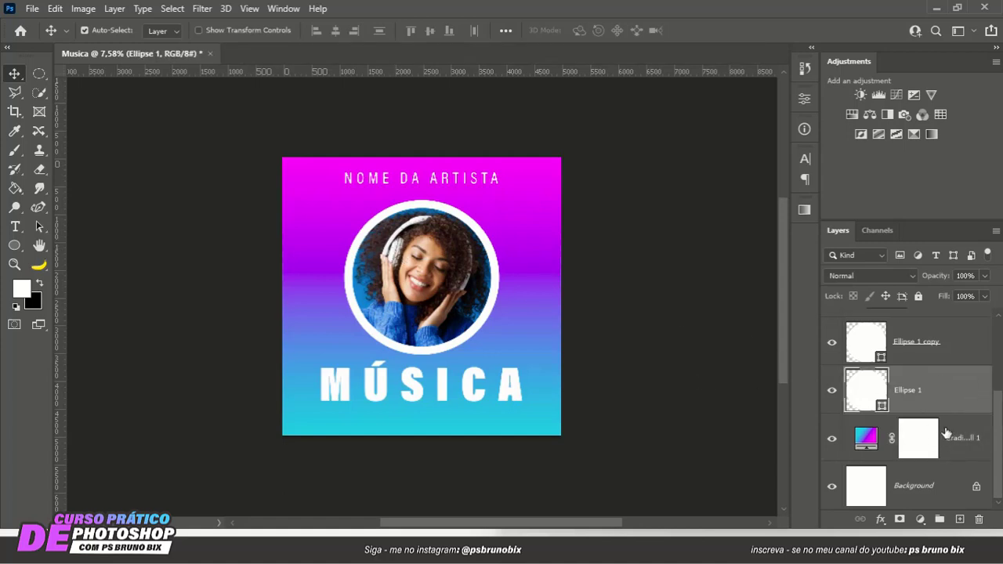
pyautogui.scroll(3, 912, 376)
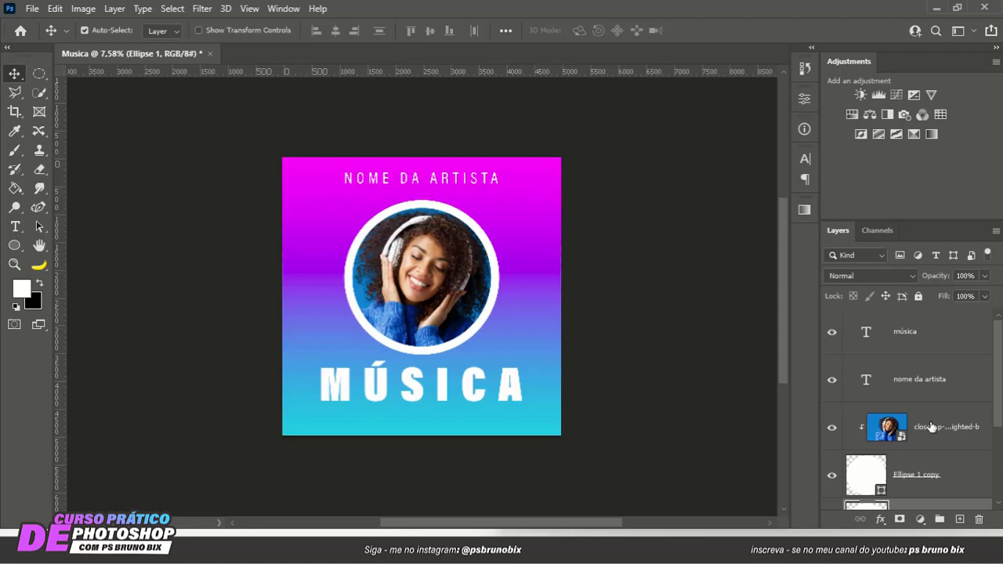
pyautogui.scroll(-3, 931, 427)
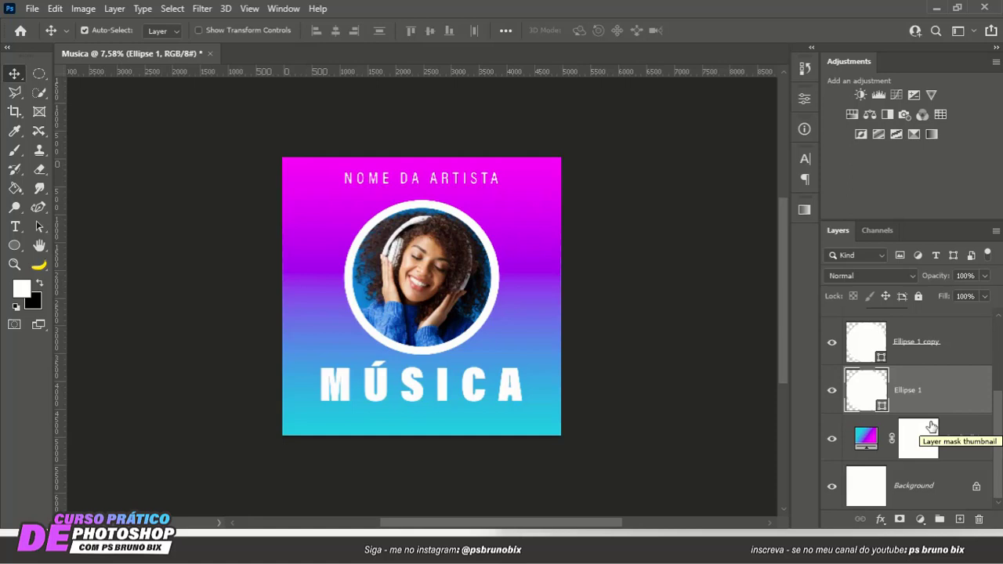
pyautogui.scroll(3, 931, 426)
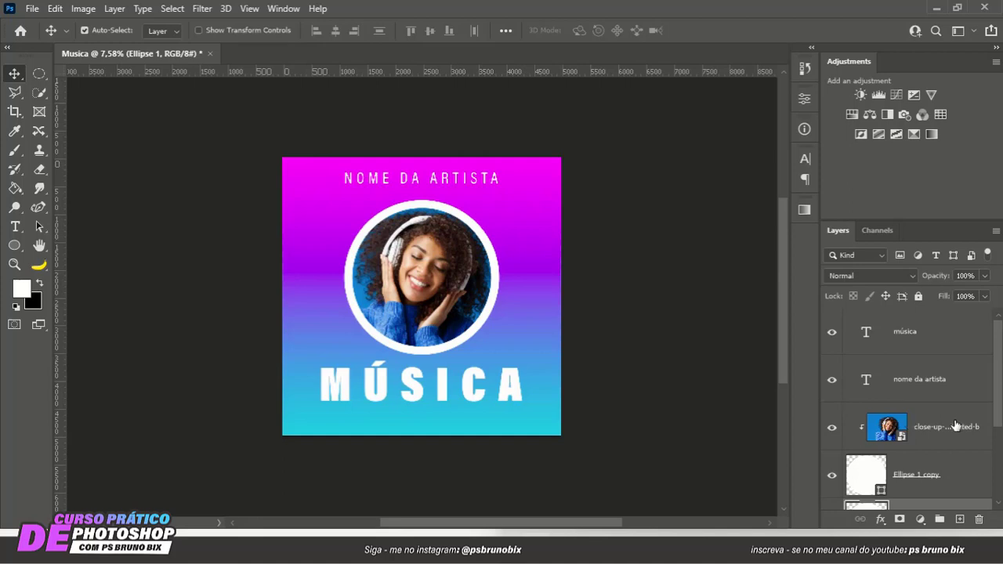
pyautogui.scroll(-3, 940, 427)
# Try grouping the Gradient Fill 1 layer on its own, and undo the grouping.
pyautogui.click(963, 451)
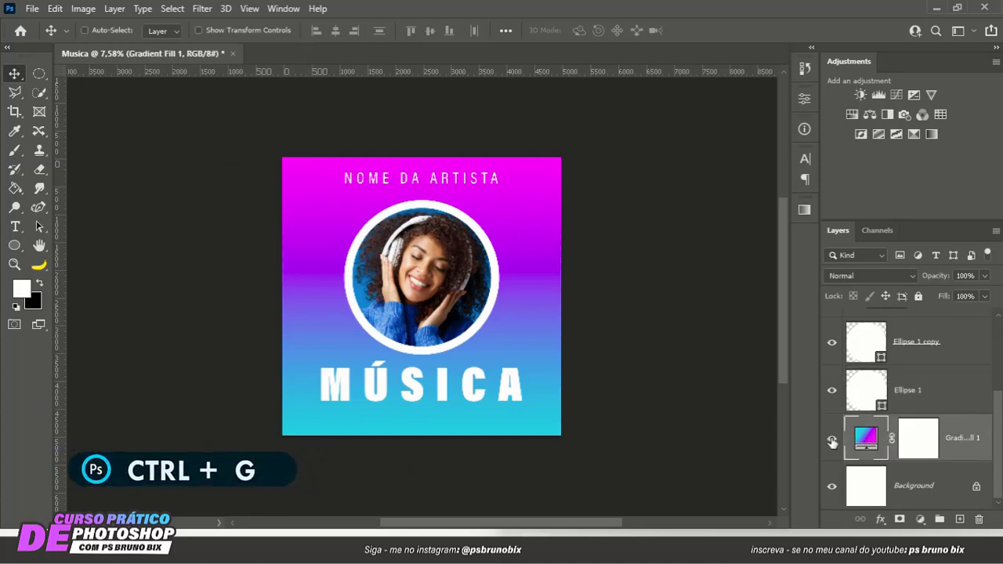
pyautogui.hotkey('ctrl', 'g')
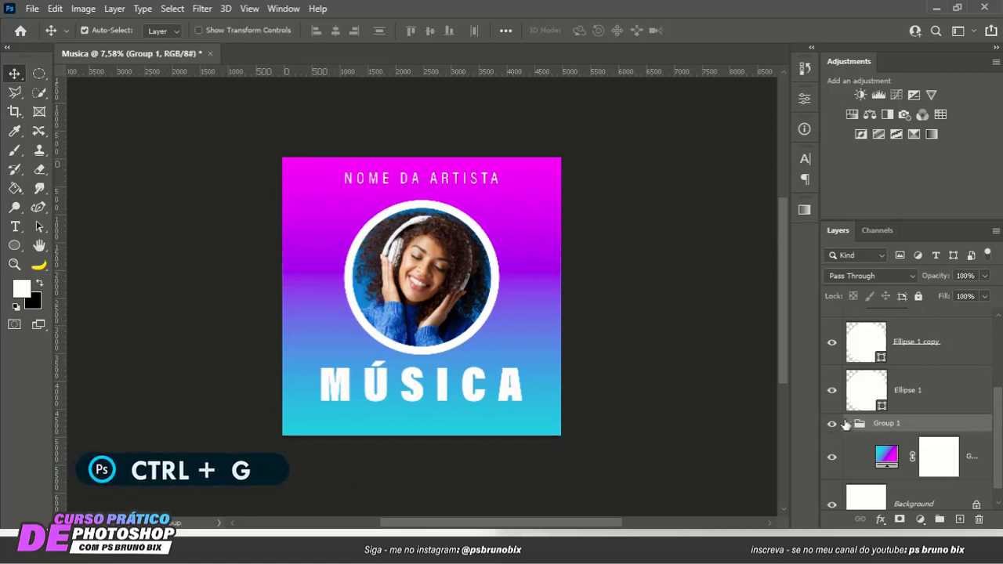
pyautogui.click(846, 424)
pyautogui.click(849, 453)
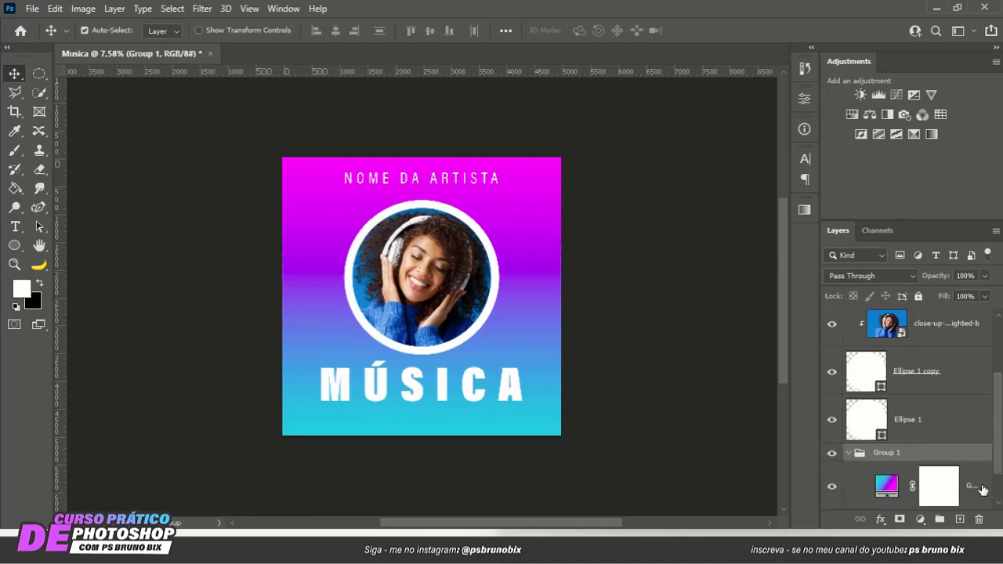
pyautogui.click(953, 481)
pyautogui.click(856, 448)
pyautogui.hotkey('ctrl', 'z')
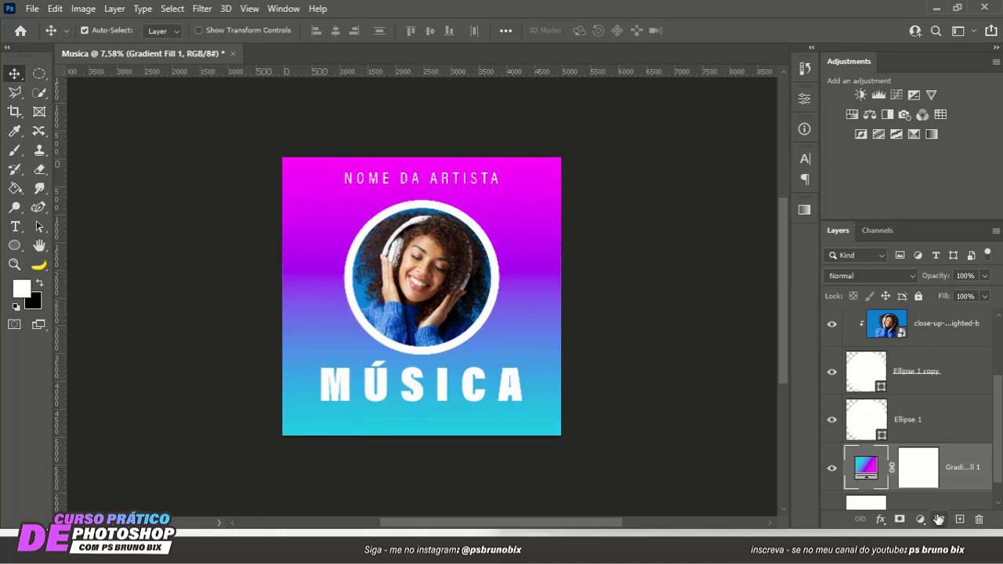
# Create an empty layer group above Gradient Fill 1 and move the gradient layer into it.
pyautogui.click(939, 520)
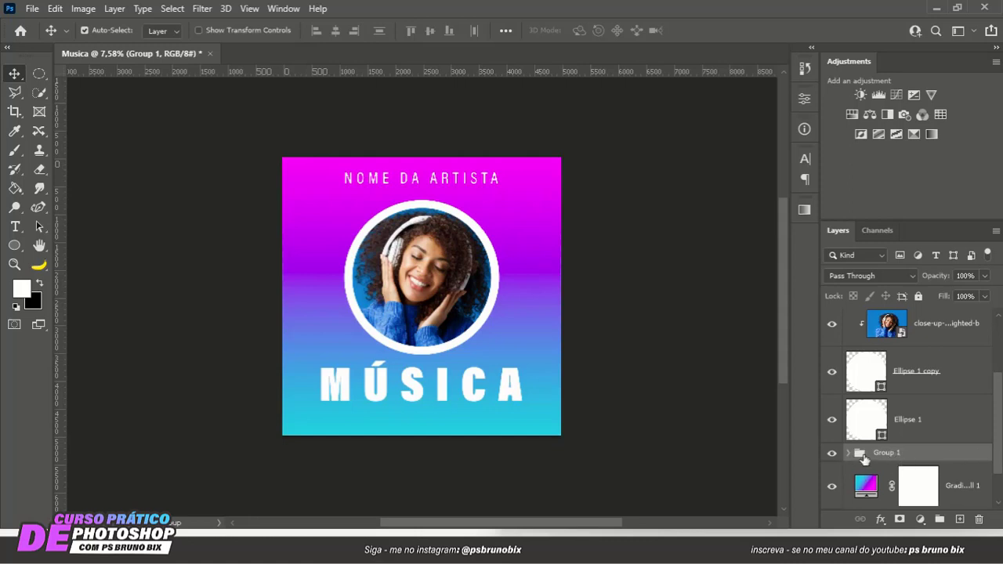
pyautogui.click(973, 485)
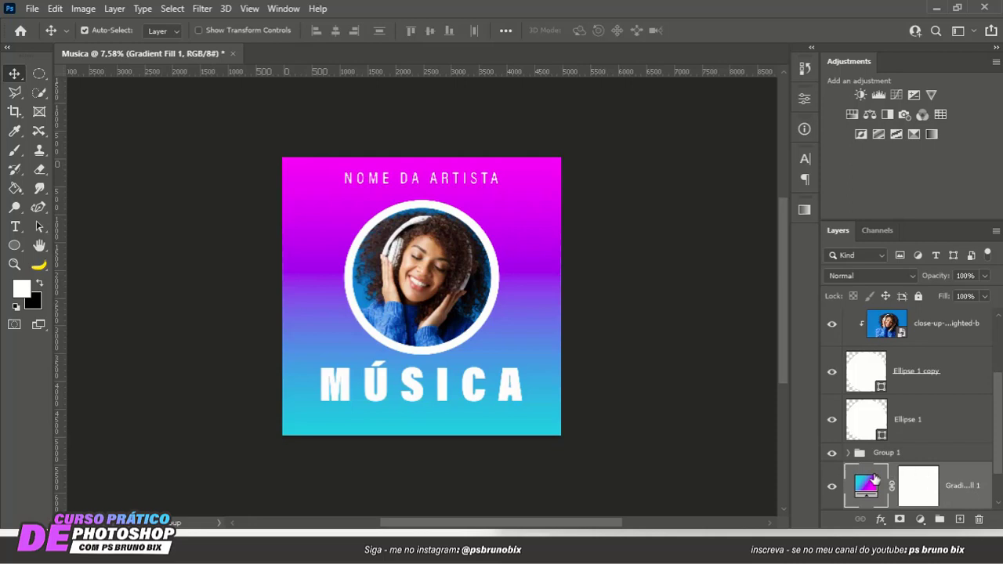
pyautogui.moveTo(951, 491); pyautogui.dragTo(954, 455)
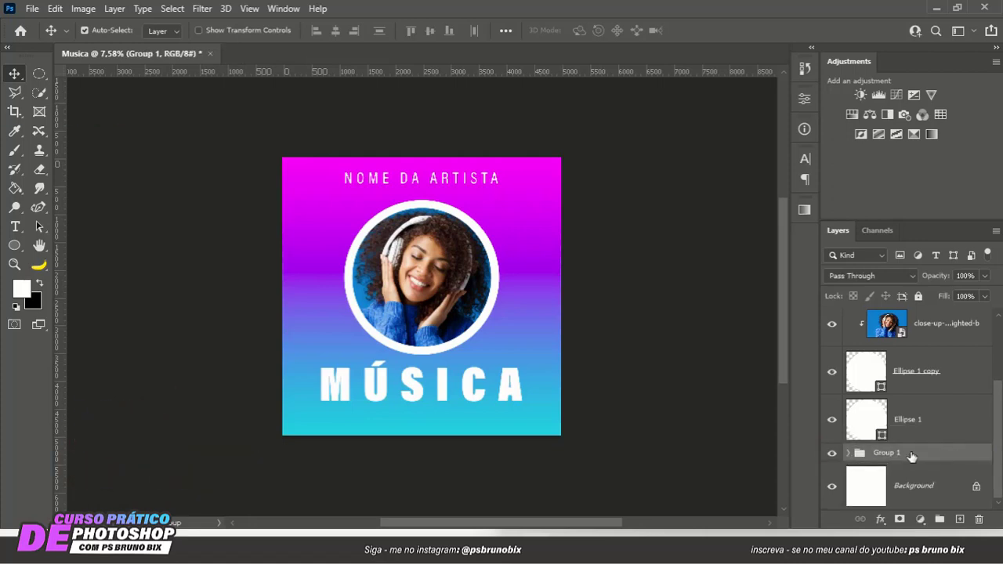
# Inspect the contents of the gradient's group and compare the artwork with the group hidden and shown.
pyautogui.click(847, 453)
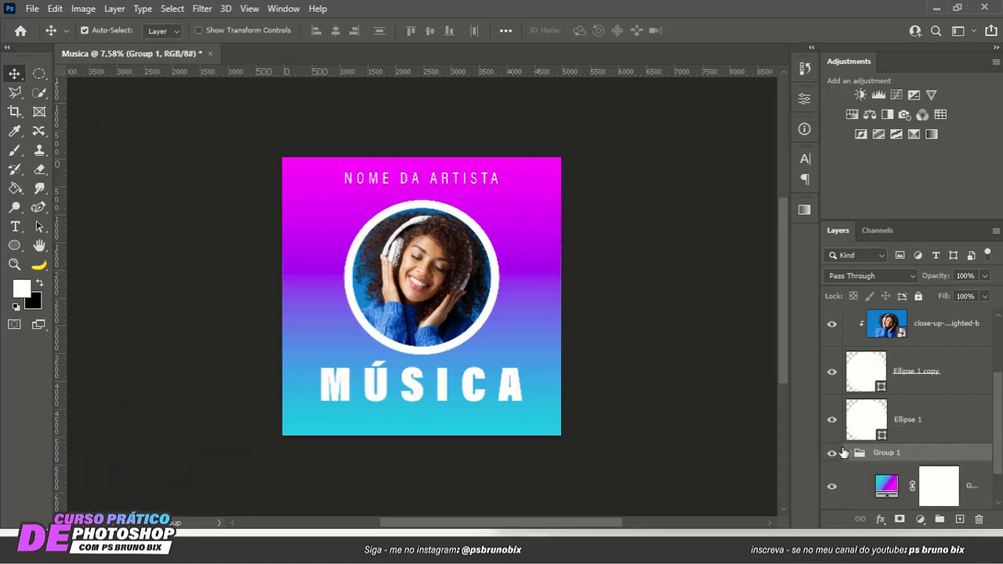
pyautogui.click(847, 453)
pyautogui.click(833, 453)
pyautogui.click(832, 453)
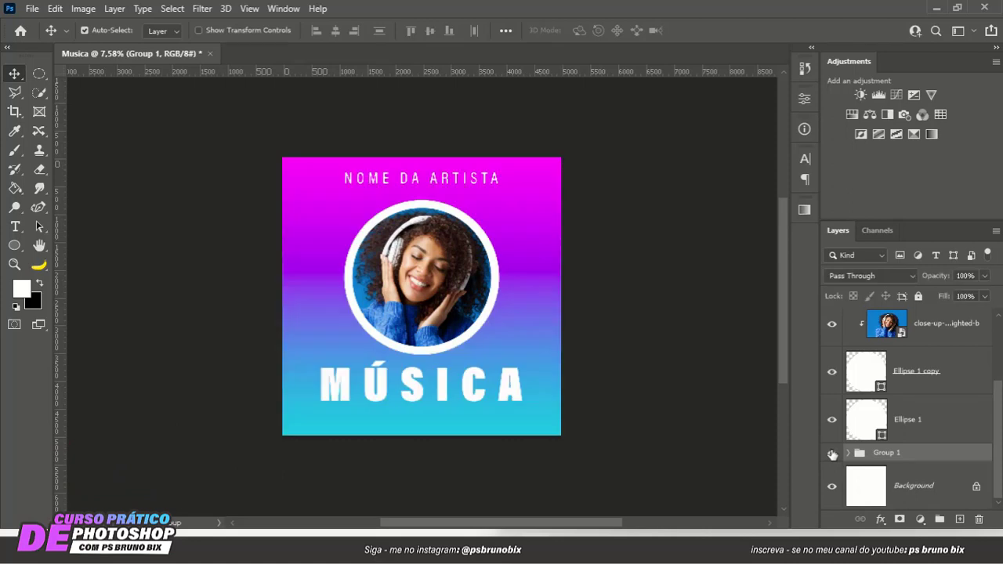
pyautogui.click(832, 453)
pyautogui.click(833, 453)
pyautogui.click(832, 453)
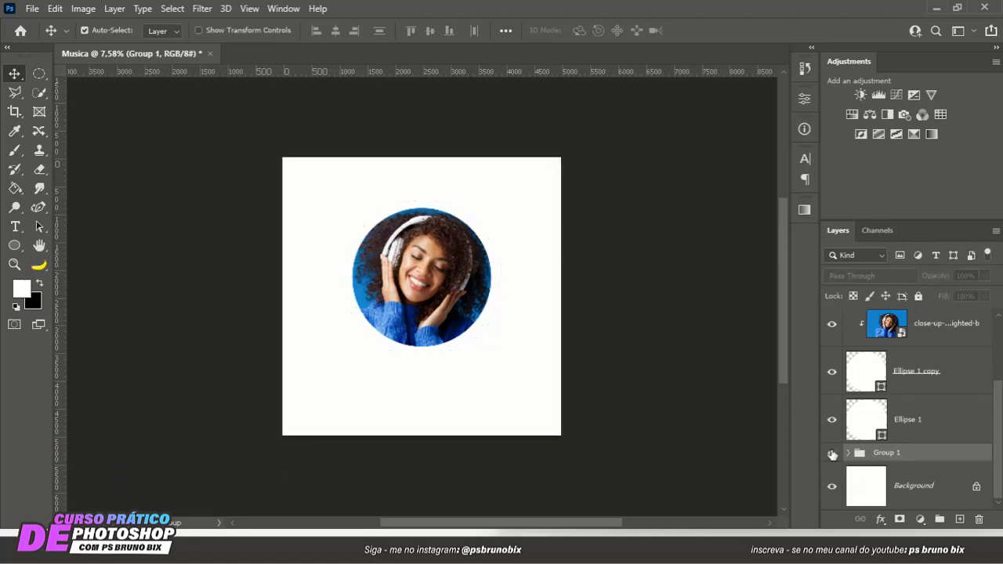
pyautogui.click(832, 453)
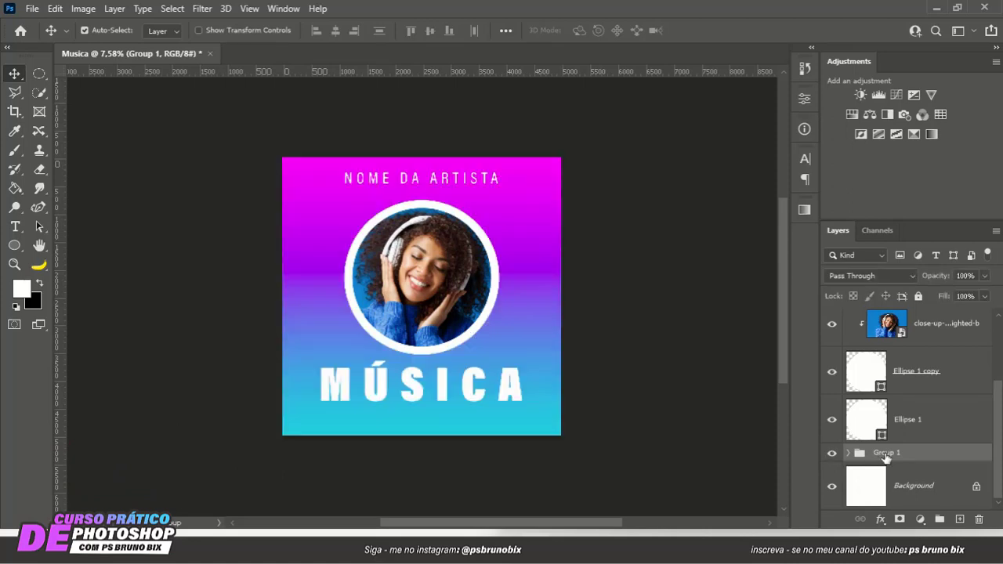
# Rename the gradient's group as fundo and give it the Violet color label.
pyautogui.doubleClick(887, 455)
pyautogui.write('Fundo')
pyautogui.press('Return')
pyautogui.rightClick(884, 455)
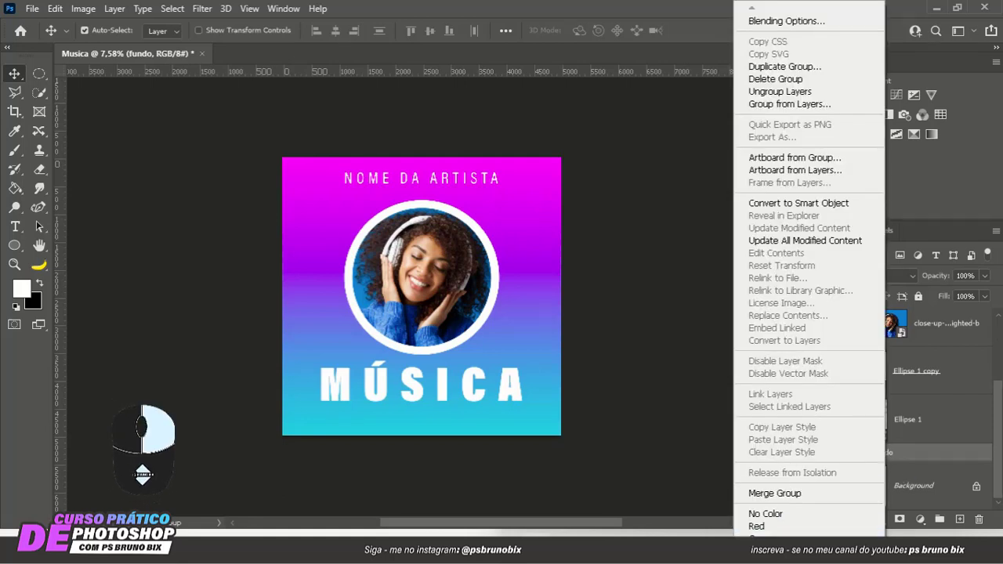
pyautogui.moveTo(809, 555)
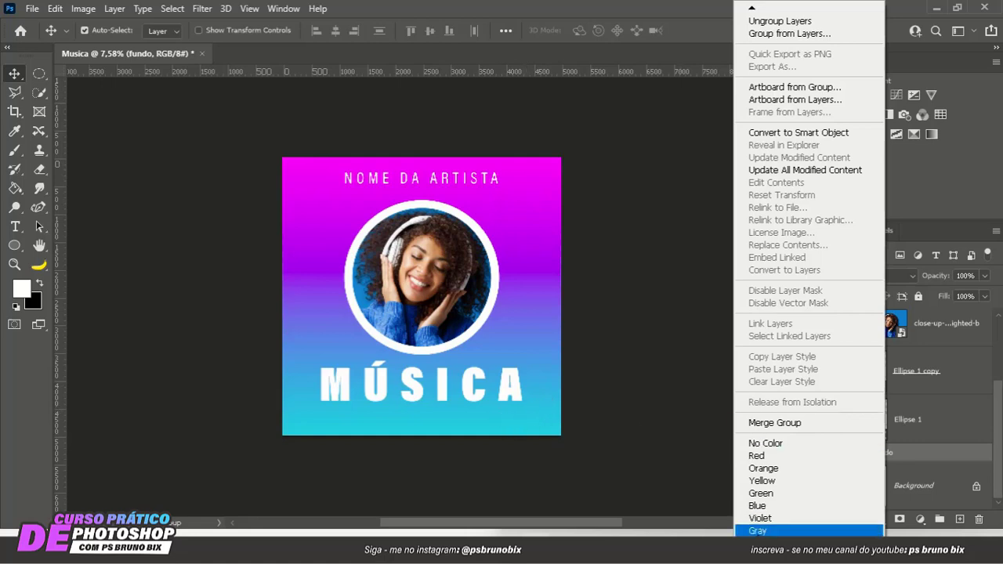
pyautogui.click(759, 518)
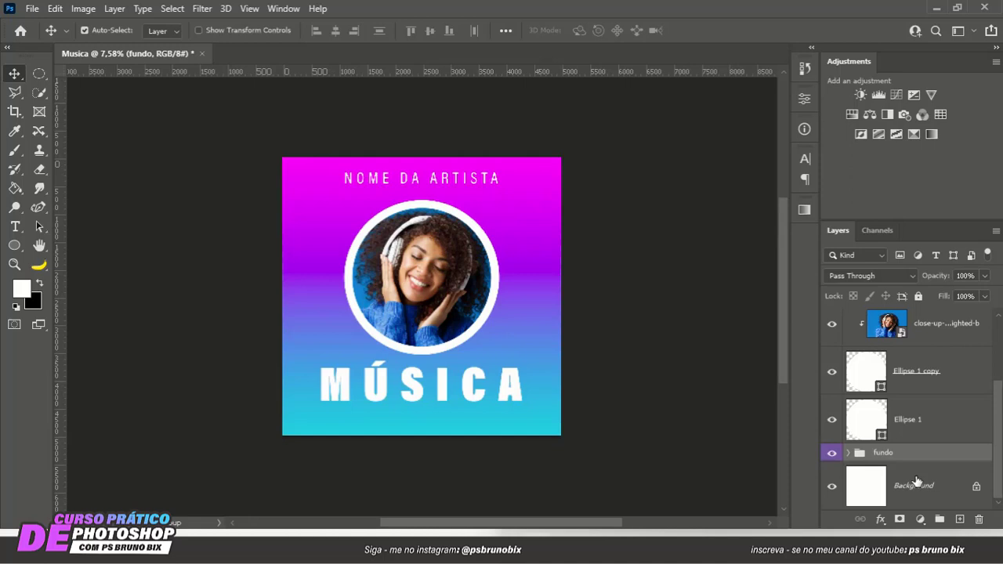
pyautogui.click(832, 454)
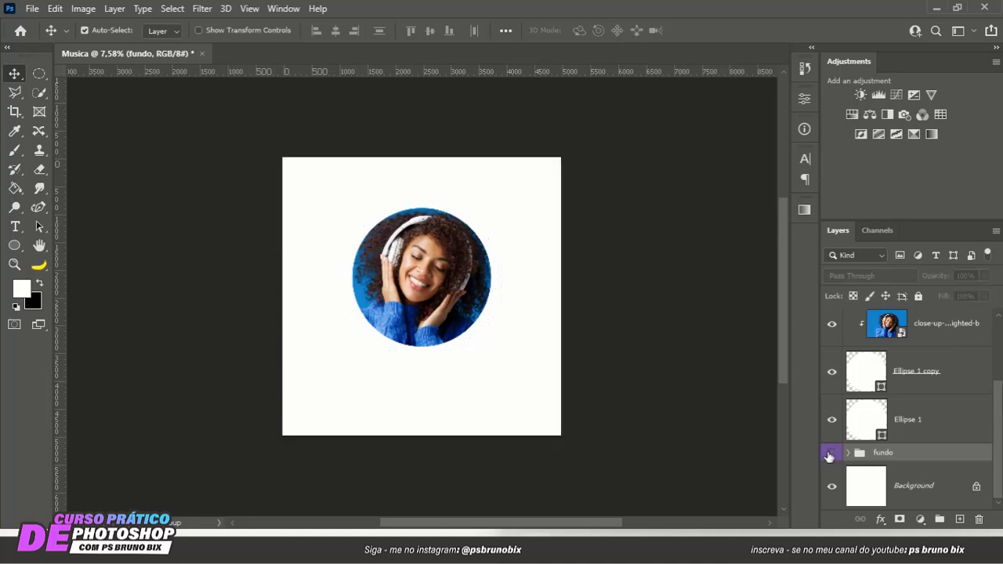
pyautogui.click(832, 453)
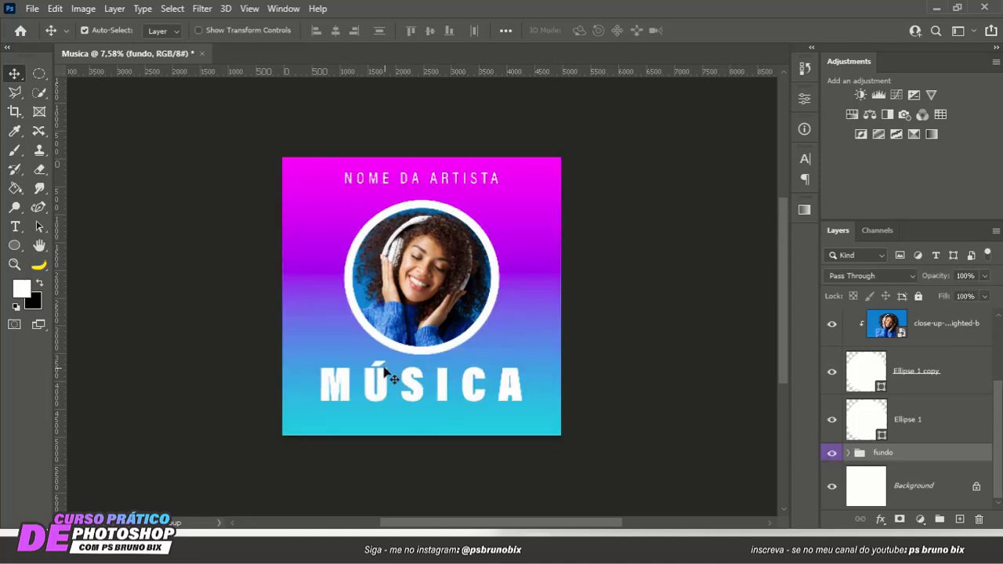
# Try selecting Ellipse 1 through the portrait photo as a range, and only Ellipse 1 and the photo individually.
pyautogui.click(924, 421)
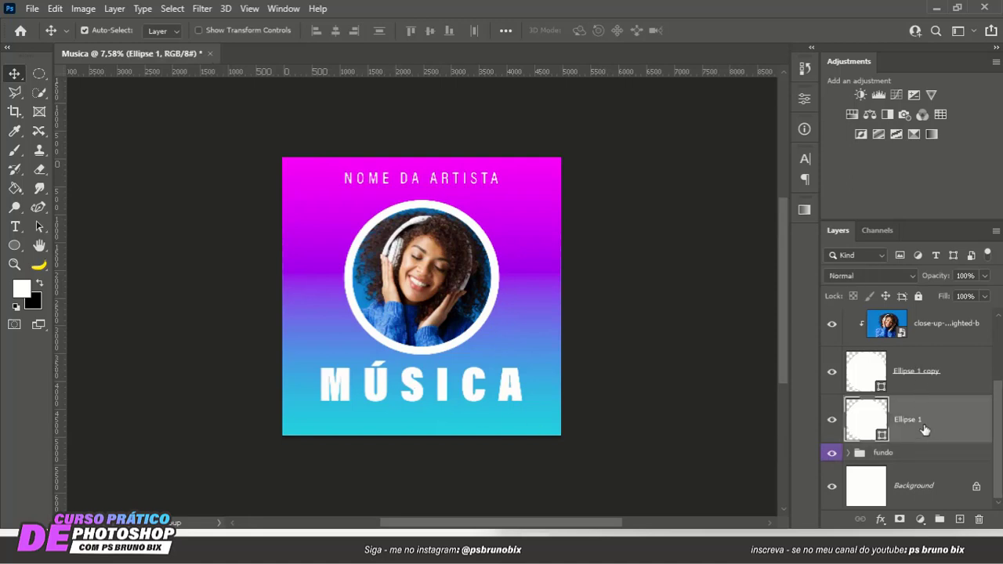
pyautogui.scroll(2, 925, 425)
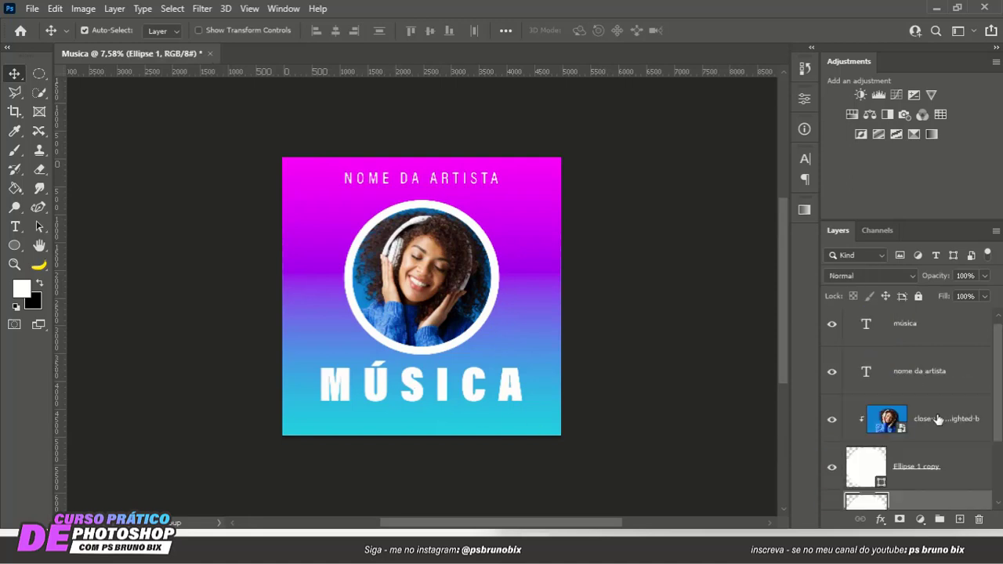
pyautogui.keyDown('shift'); pyautogui.click(933, 420); pyautogui.keyUp('shift')
pyautogui.scroll(-2, 925, 423)
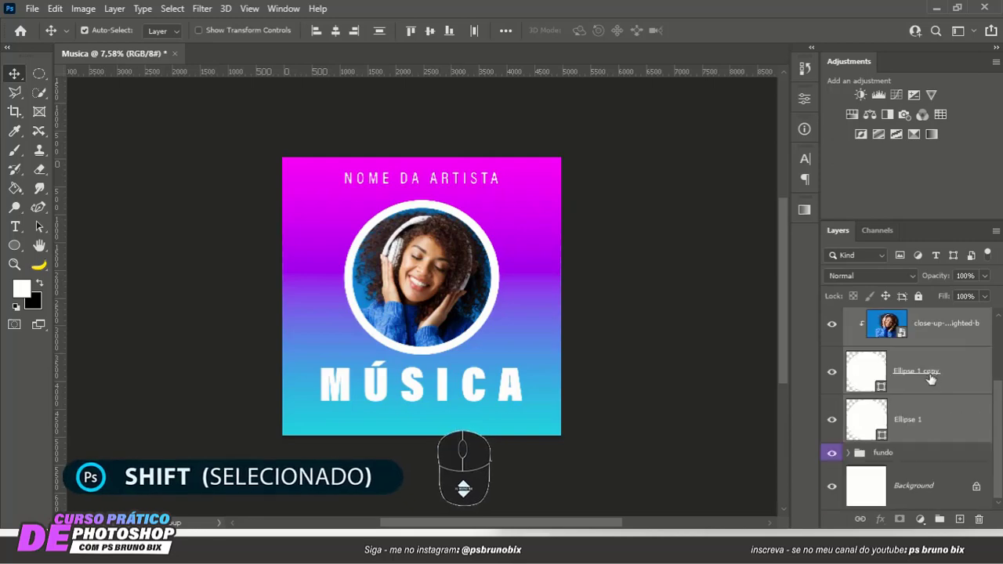
pyautogui.click(934, 423)
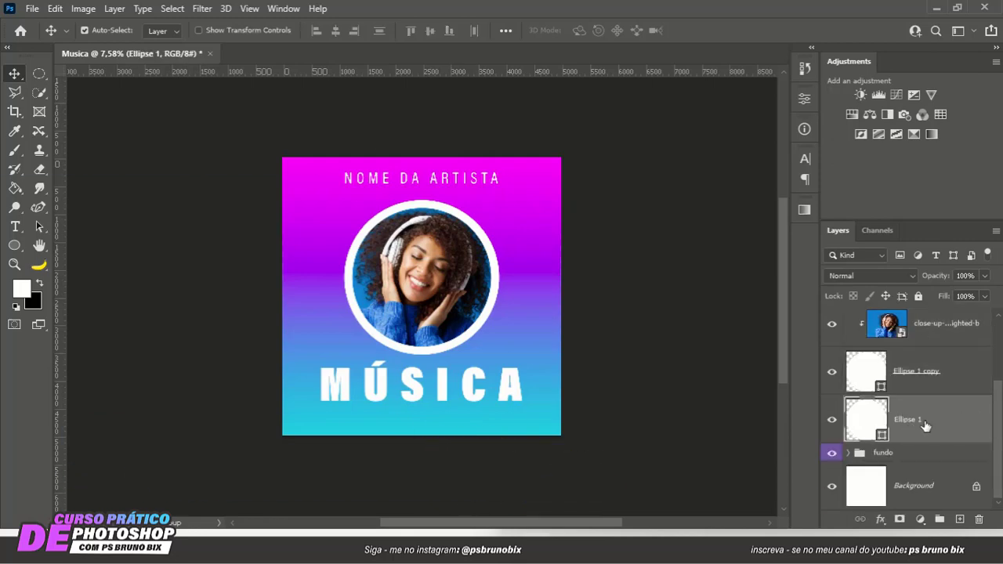
pyautogui.keyDown('shift'); pyautogui.click(929, 327); pyautogui.keyUp('shift')
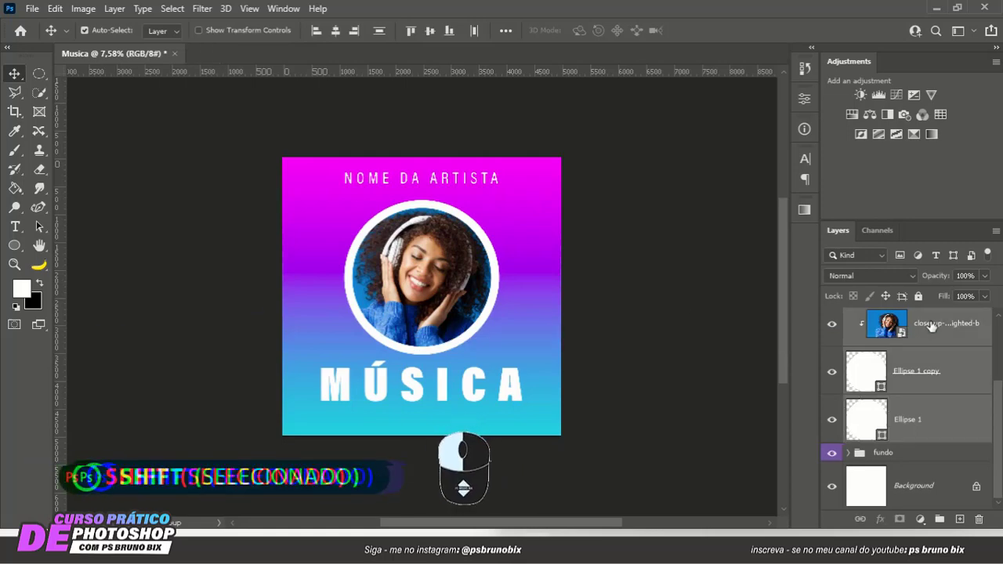
pyautogui.click(930, 424)
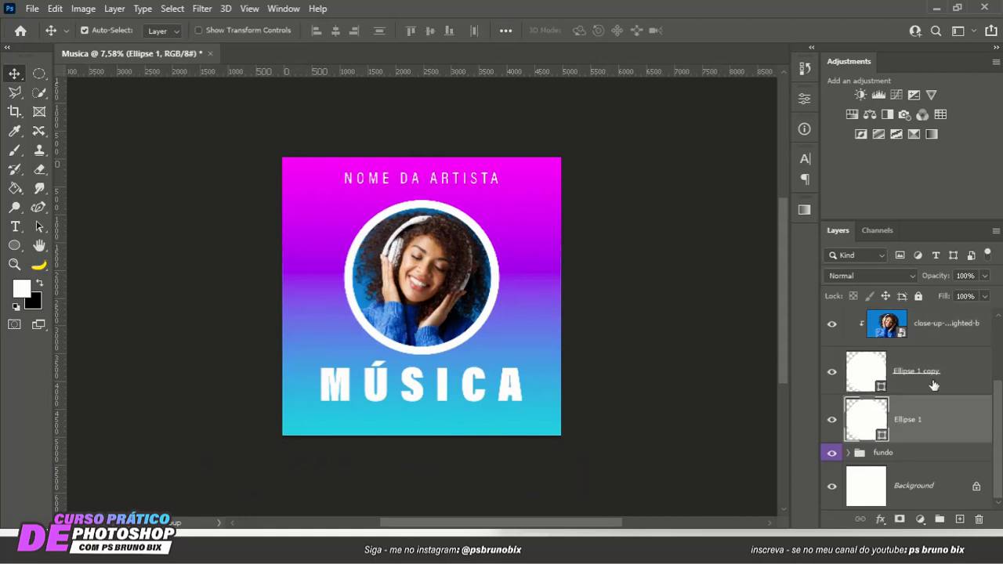
pyautogui.keyDown('ctrl'); pyautogui.click(920, 320); pyautogui.keyUp('ctrl')
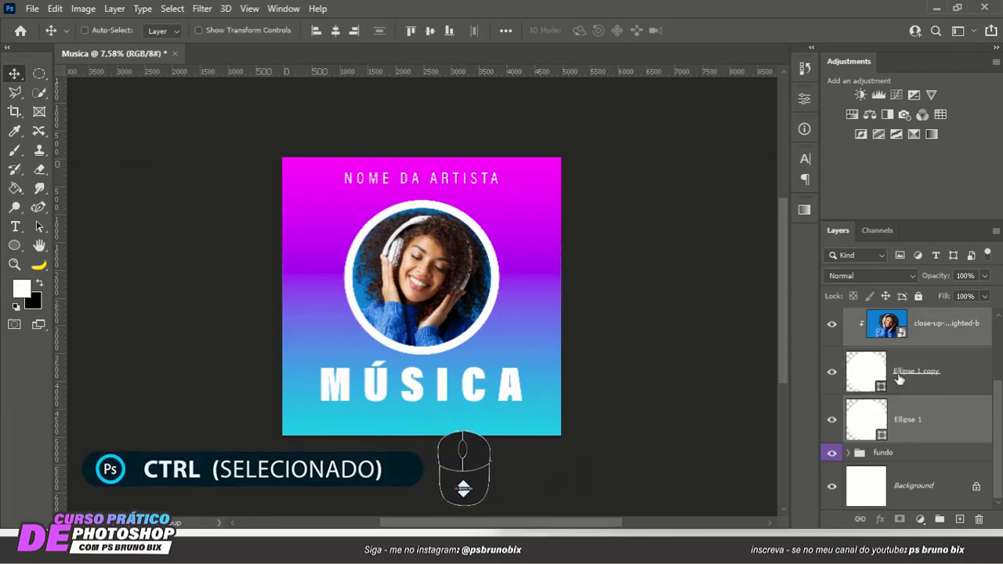
# Group the portrait photo, Ellipse 1 copy and Ellipse 1 layers, and check the group by hiding and showing it.
pyautogui.click(927, 425)
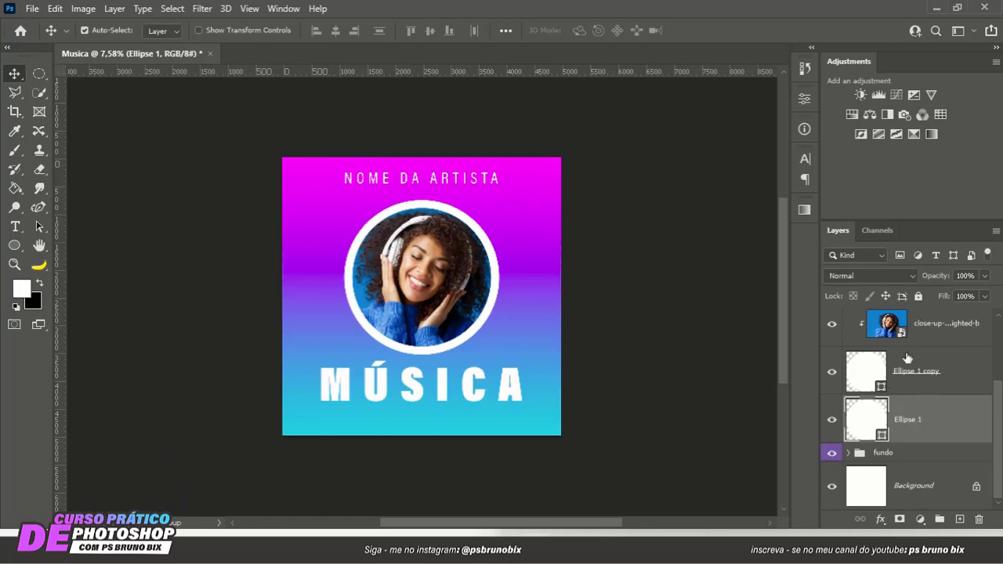
pyautogui.keyDown('shift'); pyautogui.click(959, 328); pyautogui.keyUp('shift')
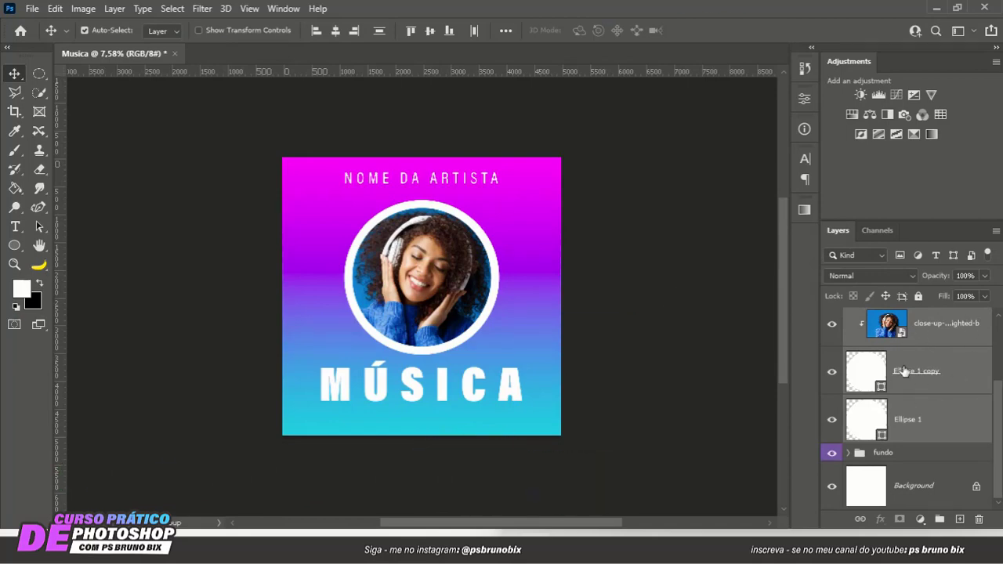
pyautogui.hotkey('ctrl', 'g')
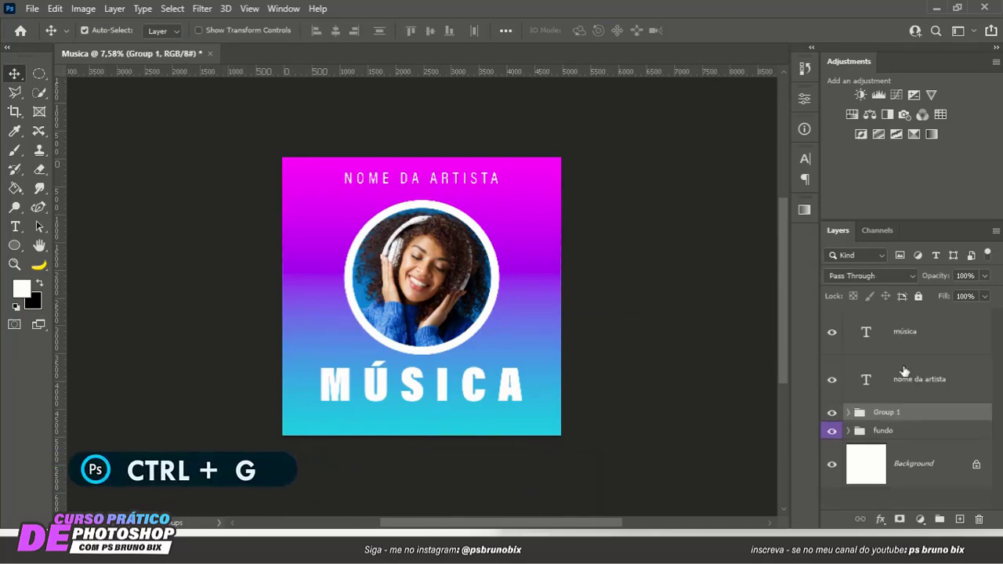
pyautogui.click(832, 412)
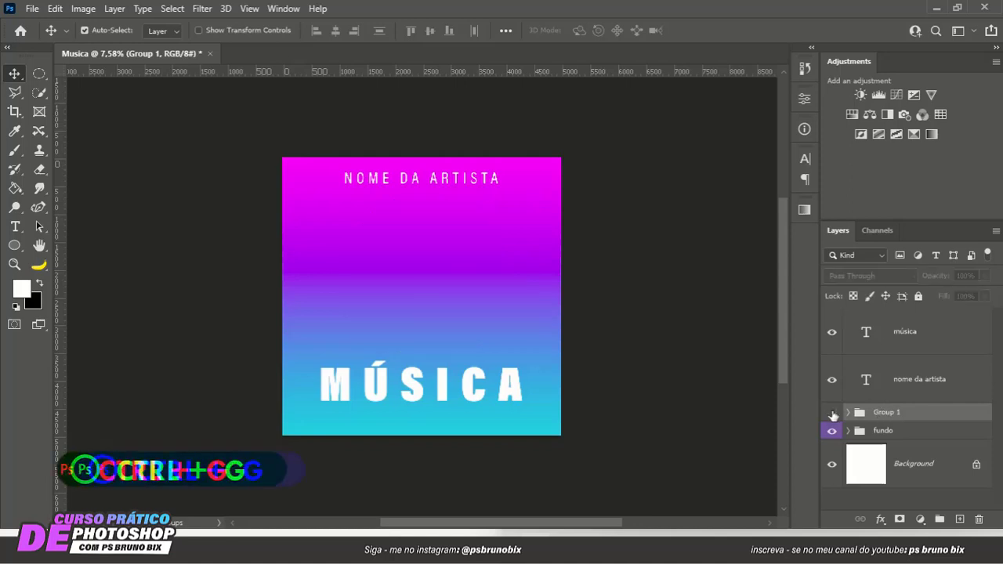
pyautogui.click(832, 412)
pyautogui.click(833, 412)
pyautogui.click(832, 412)
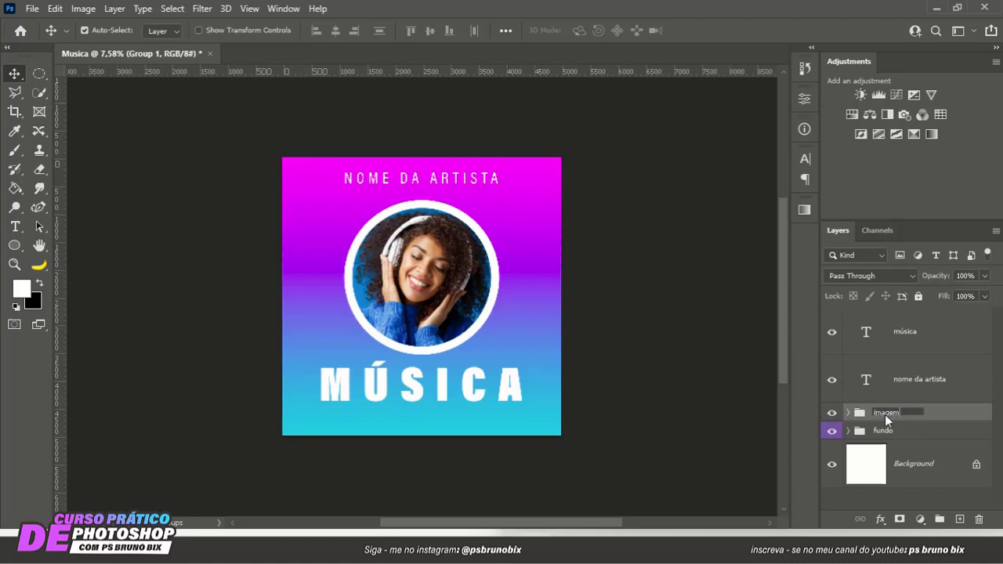
# Rename the portrait group as imagem and give it the Orange color label.
pyautogui.press('Return')
pyautogui.rightClick(888, 419)
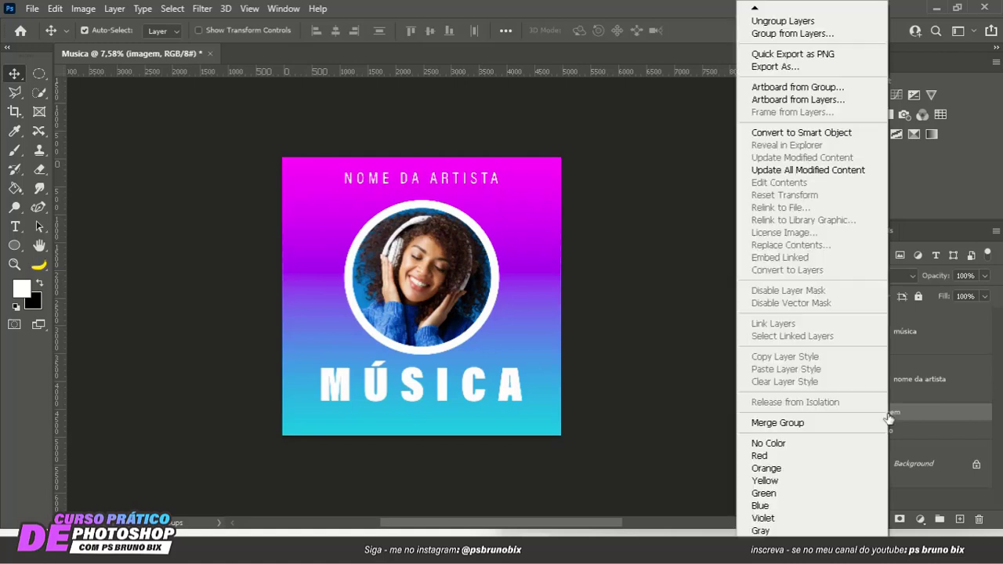
pyautogui.click(766, 469)
pyautogui.click(832, 413)
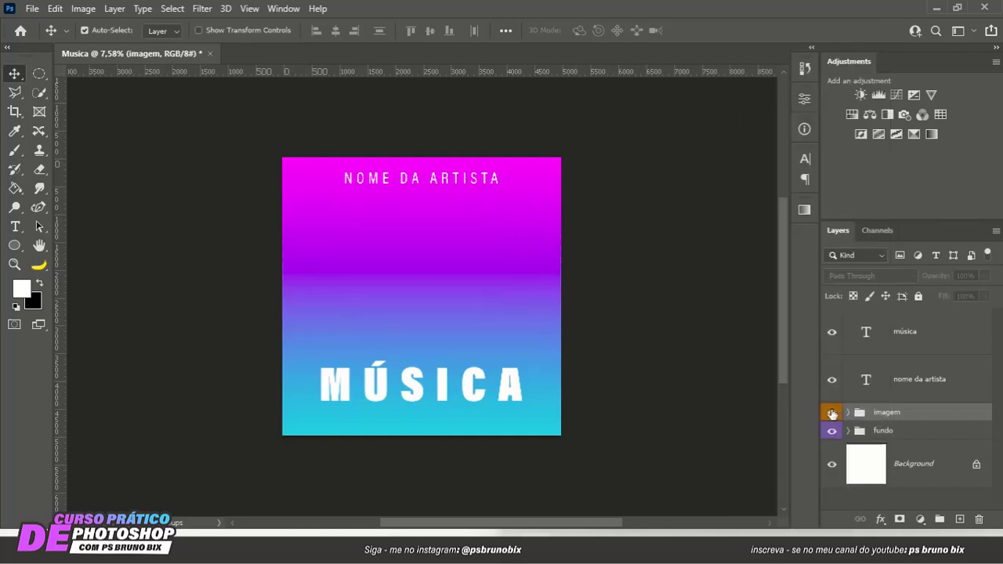
pyautogui.click(832, 413)
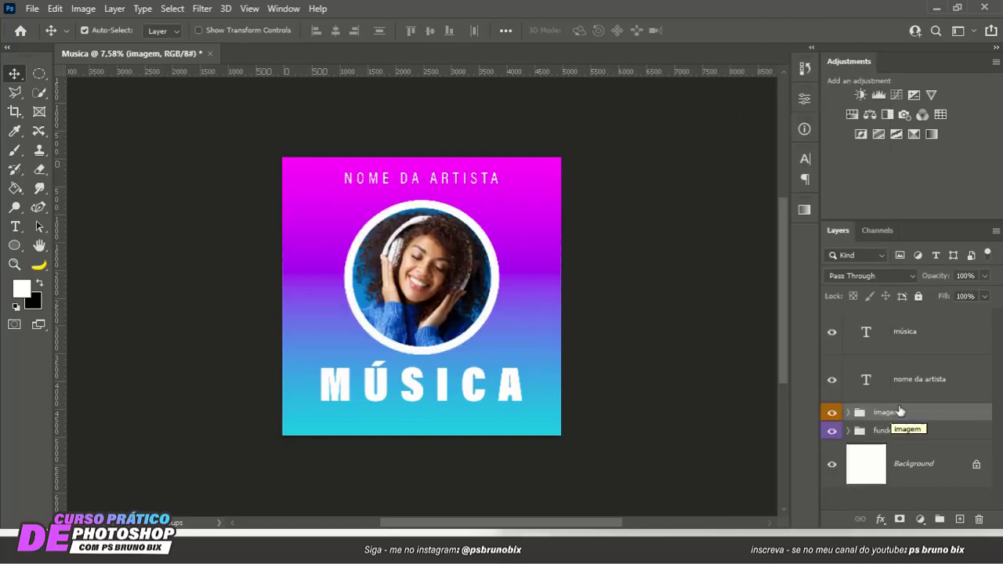
# Group the nome da artista and música text layers, and check the group by hiding and showing it.
pyautogui.click(929, 362)
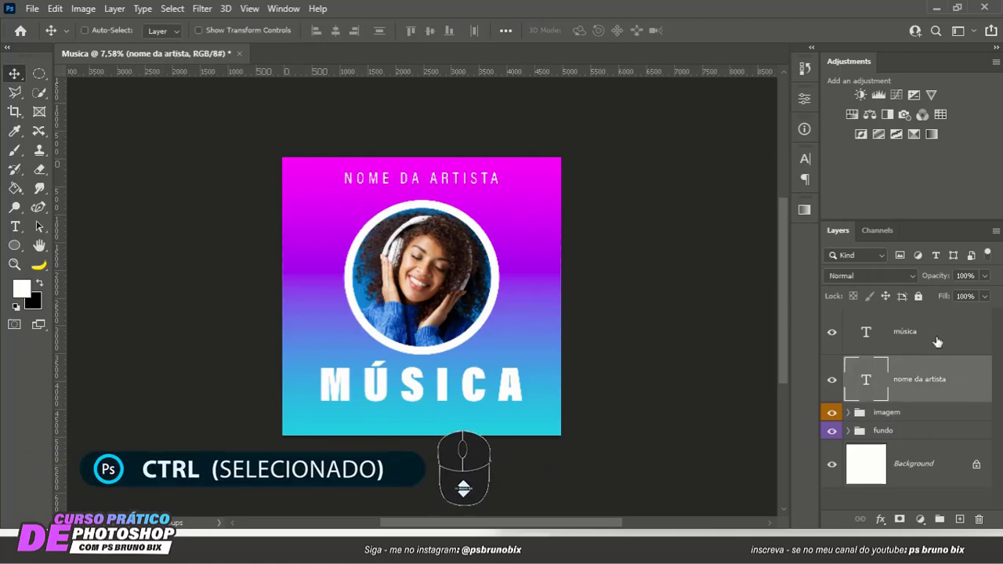
pyautogui.keyDown('ctrl'); pyautogui.click(928, 353); pyautogui.keyUp('ctrl')
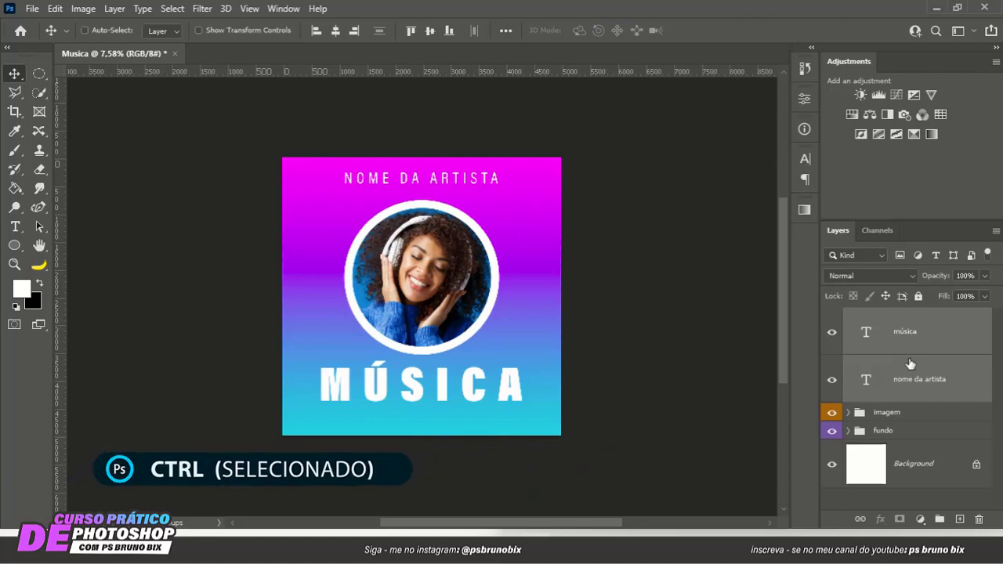
pyautogui.hotkey('ctrl', 'g')
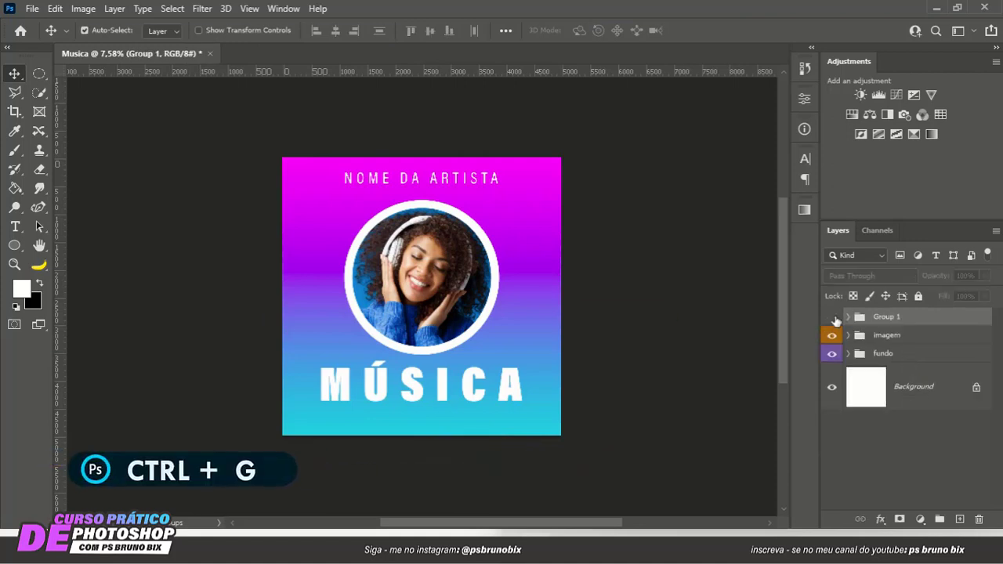
pyautogui.click(833, 317)
pyautogui.click(833, 317)
pyautogui.click(833, 317)
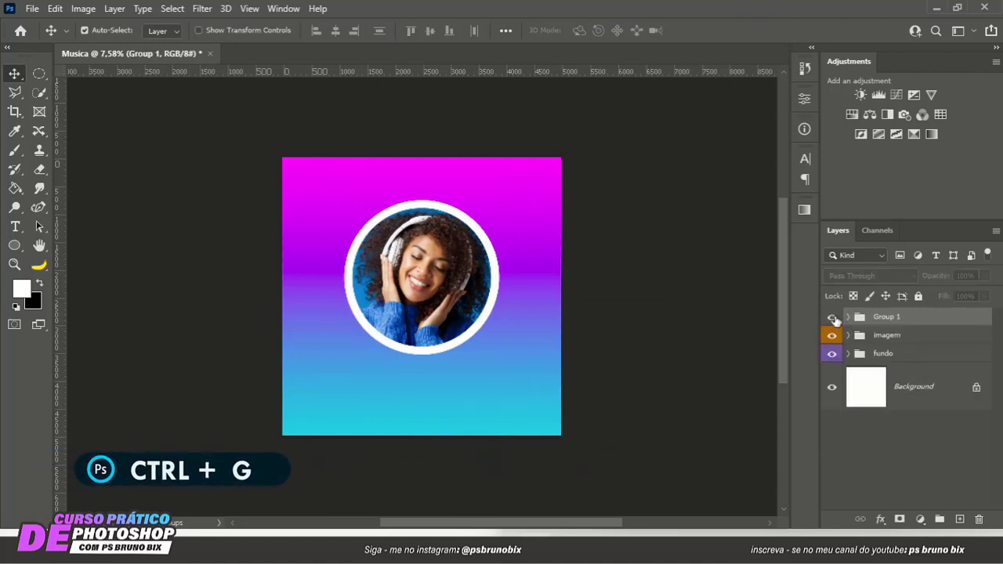
pyautogui.click(833, 318)
# Rename the text layers' group as texto and give it the Gray color label.
pyautogui.doubleClick(887, 316)
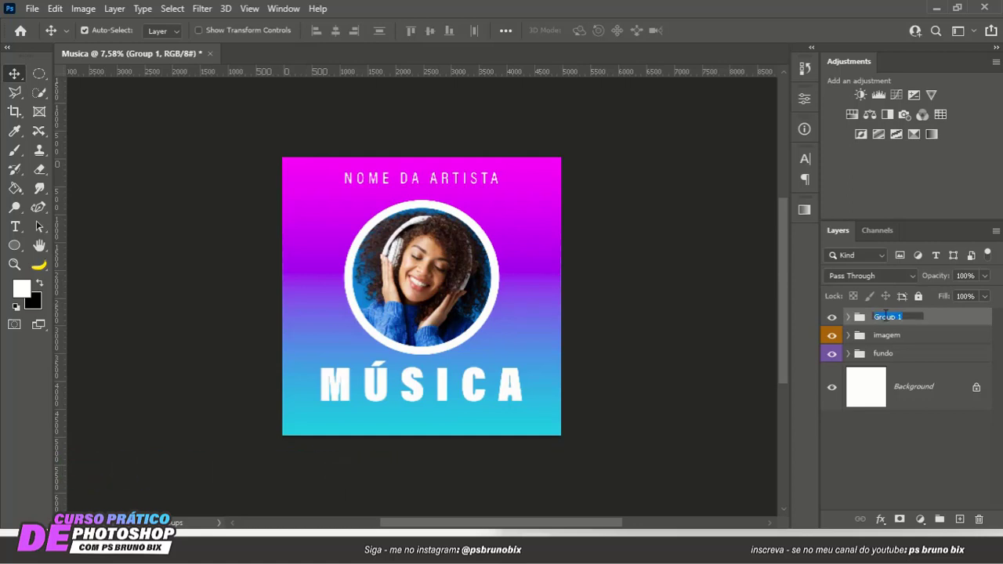
pyautogui.write('texto')
pyautogui.press('Return')
pyautogui.rightClick(885, 317)
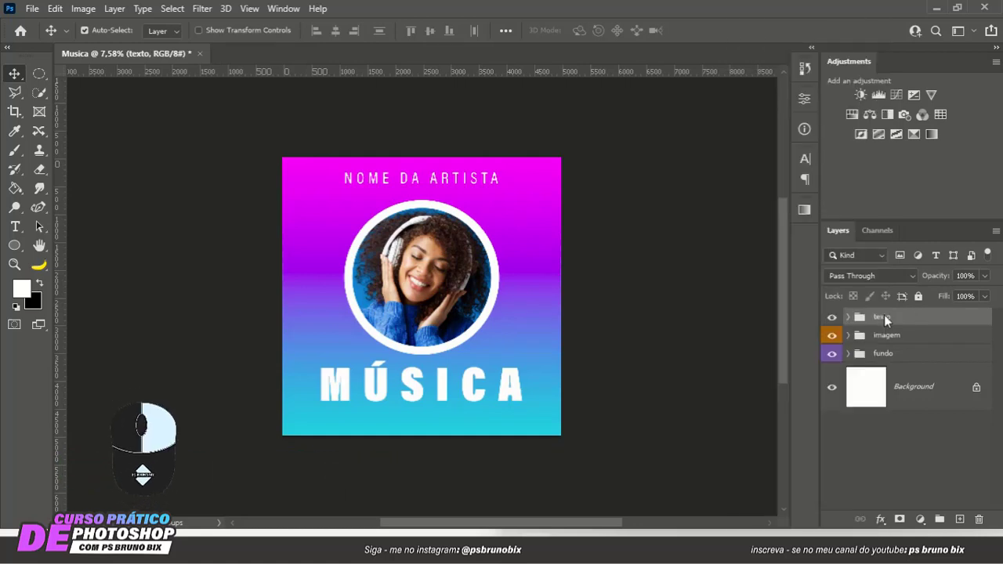
pyautogui.rightClick(884, 316)
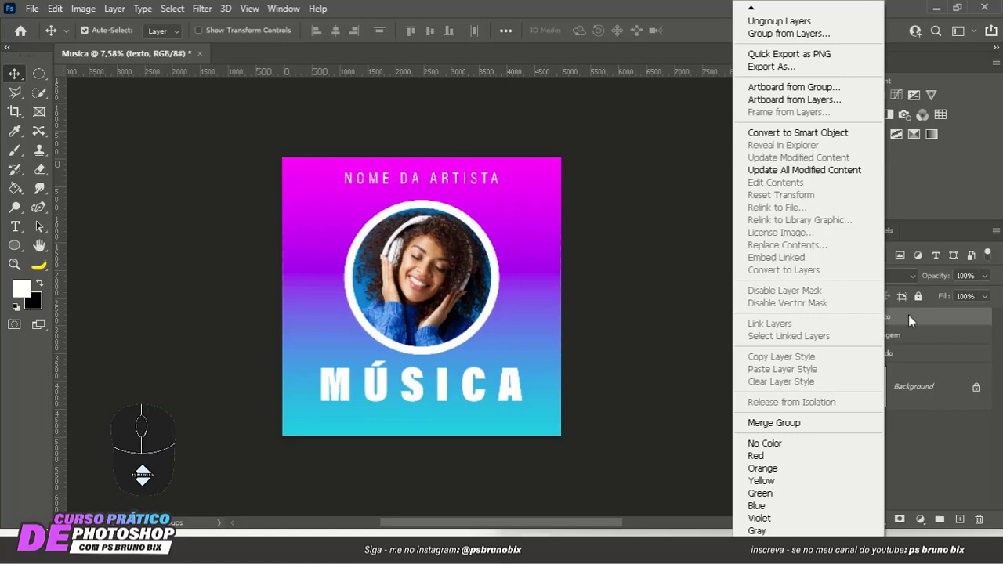
pyautogui.click(759, 531)
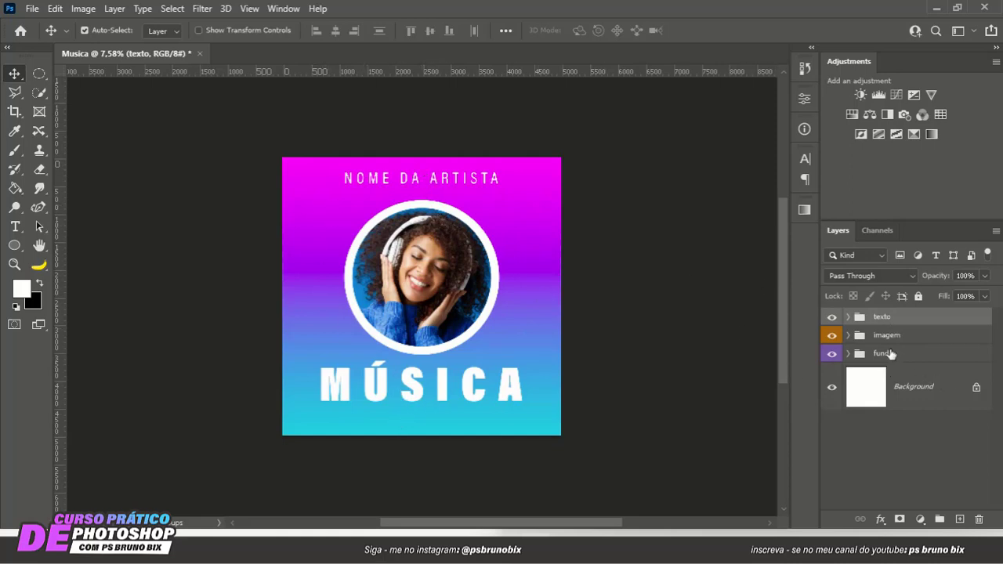
# With the gradient fill layer selected, draw a closed path with the Curvature Pen tool, waving down the artwork's left edge and looping outside the canvas.
pyautogui.click(335, 214)
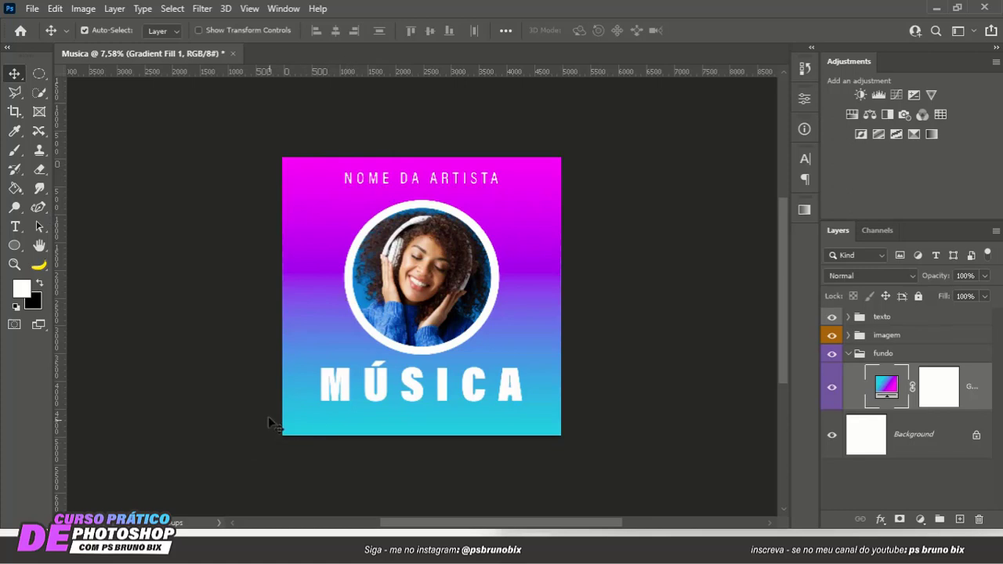
pyautogui.click(44, 209)
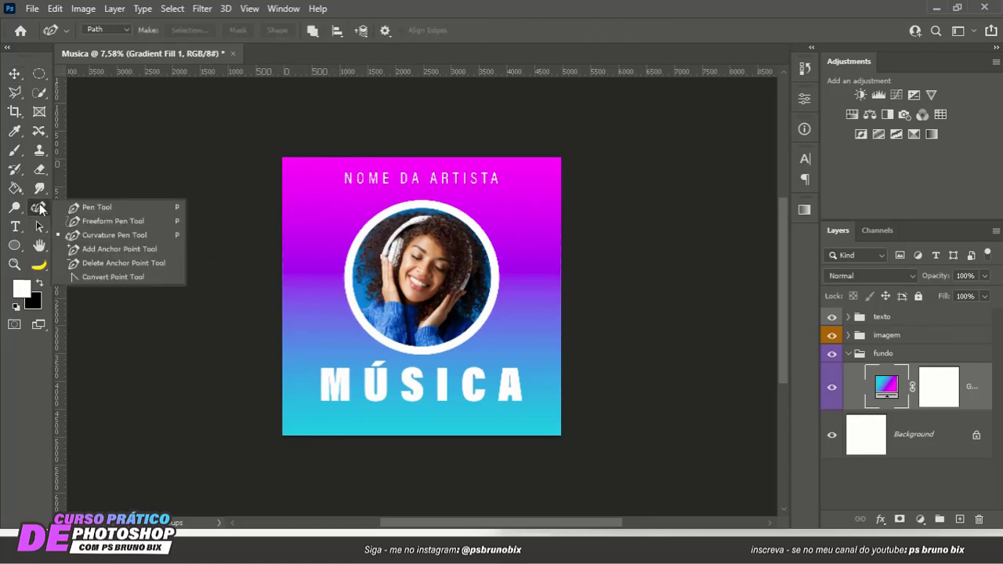
pyautogui.click(89, 203)
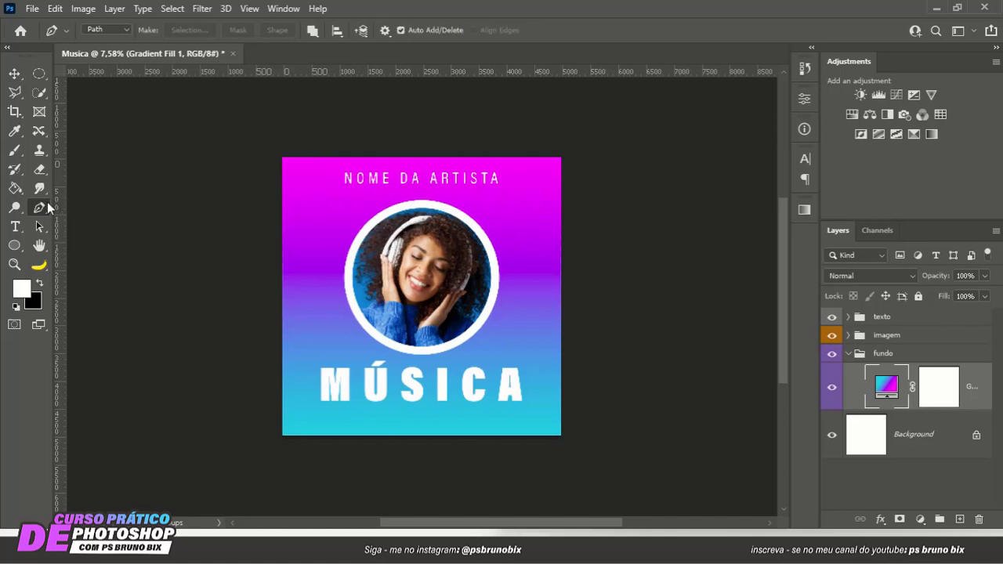
pyautogui.rightClick(39, 207)
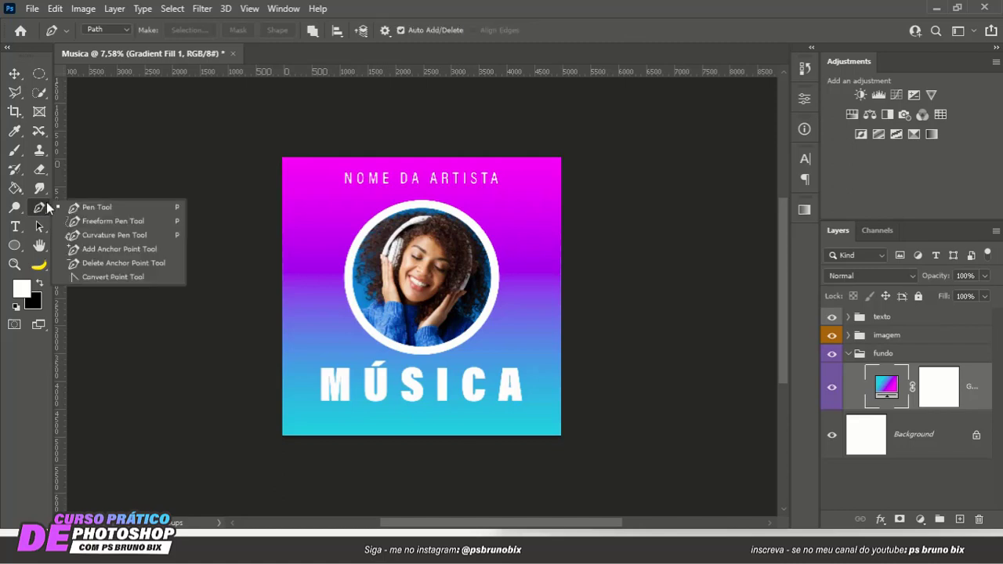
pyautogui.click(87, 235)
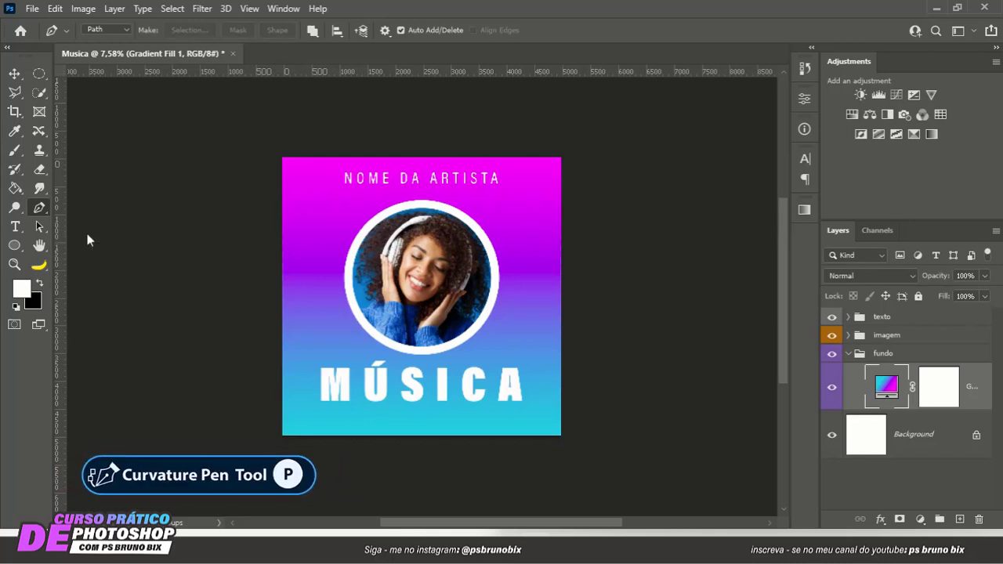
pyautogui.click(347, 111)
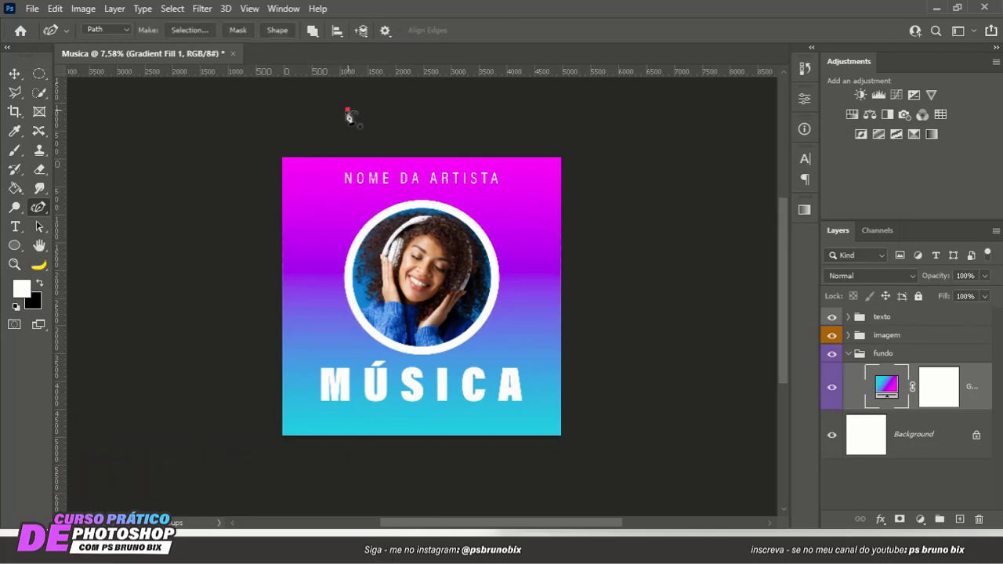
pyautogui.click(298, 207)
pyautogui.click(319, 270)
pyautogui.click(304, 332)
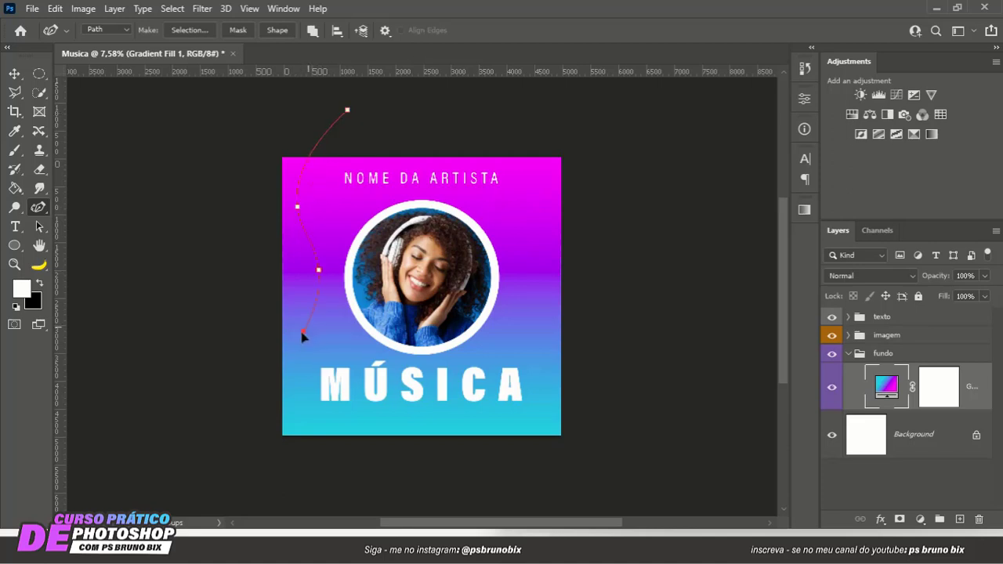
pyautogui.click(335, 433)
pyautogui.click(330, 480)
pyautogui.click(186, 459)
pyautogui.click(209, 146)
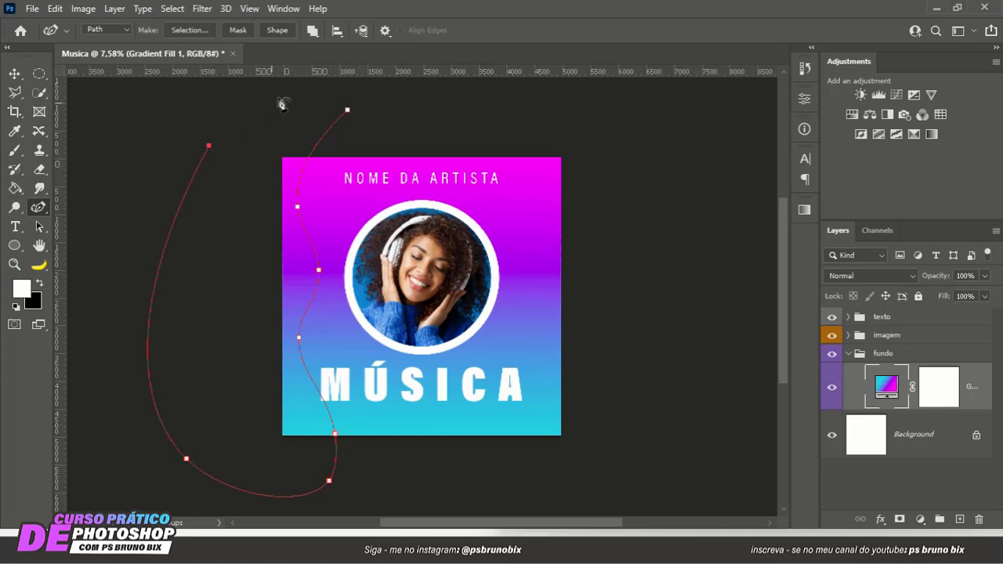
pyautogui.click(348, 110)
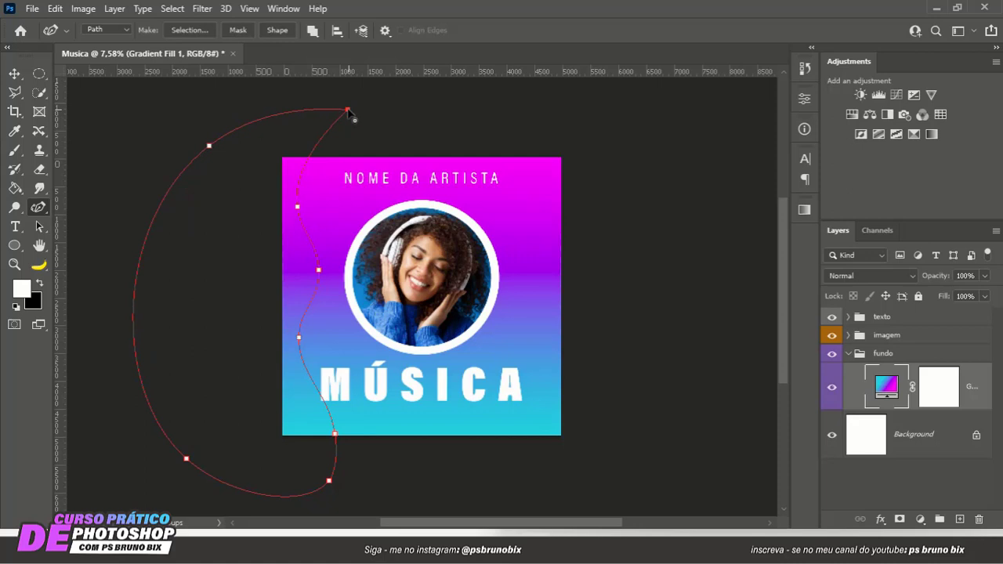
# Convert the wavy path into a new anti-aliased selection with a feather radius of 0 pixels.
pyautogui.click(303, 225)
pyautogui.press('Delete')
pyautogui.rightClick(304, 285)
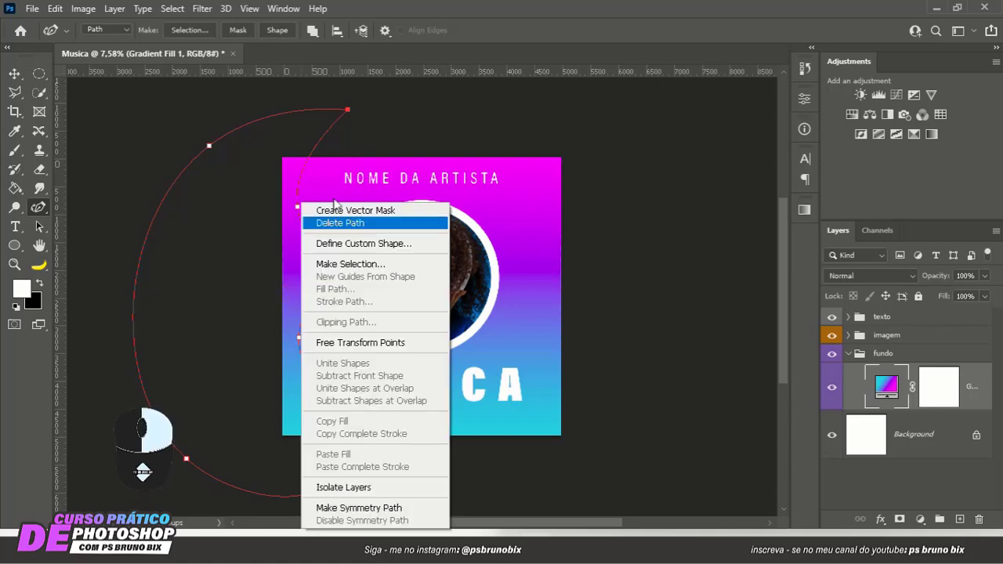
pyautogui.click(329, 267)
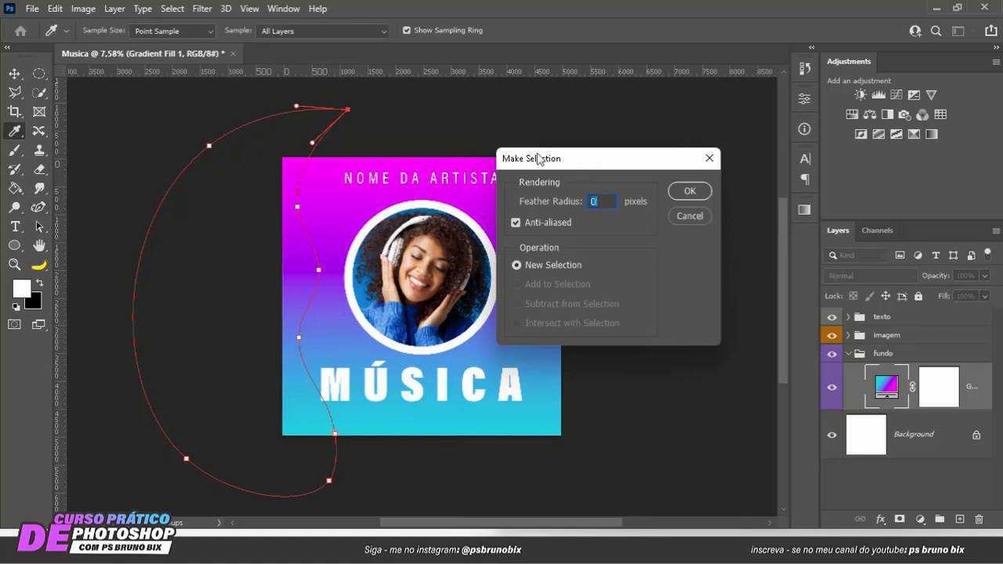
pyautogui.moveTo(546, 159); pyautogui.dragTo(554, 133)
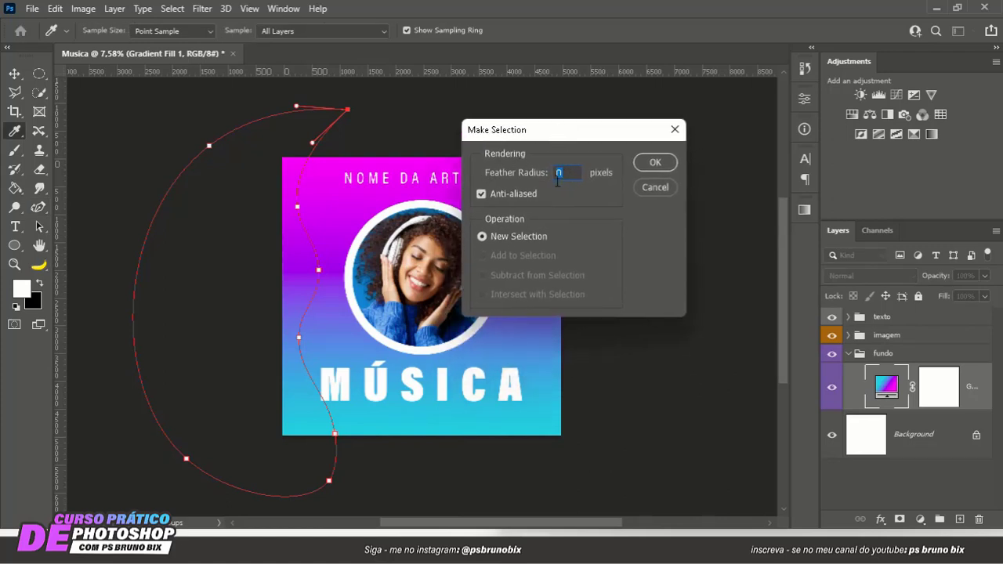
pyautogui.click(643, 161)
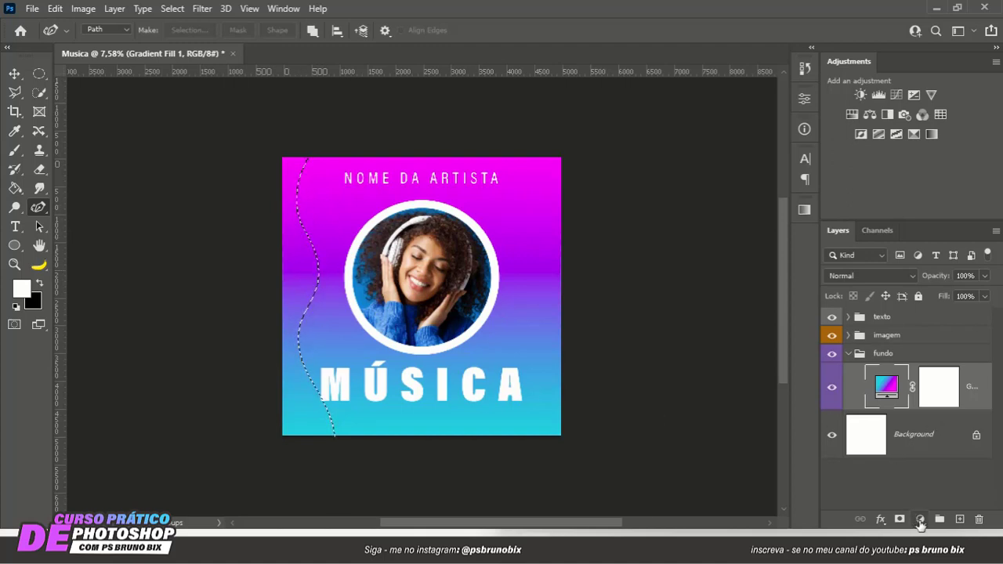
# Add a Solid Color fill layer from the wavy selection, try other colors on it, and keep it white.
pyautogui.click(921, 521)
pyautogui.click(920, 520)
pyautogui.click(920, 520)
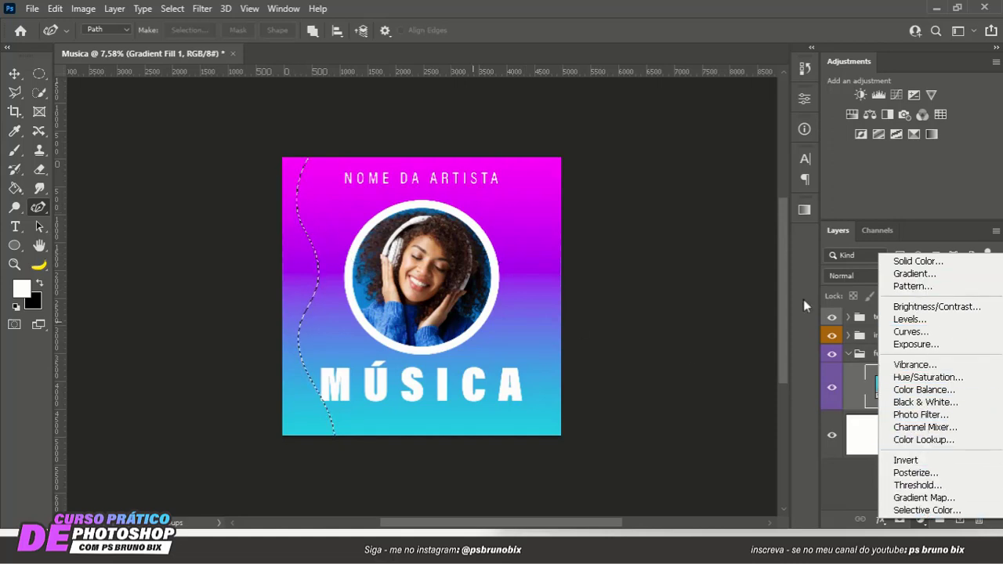
pyautogui.click(923, 262)
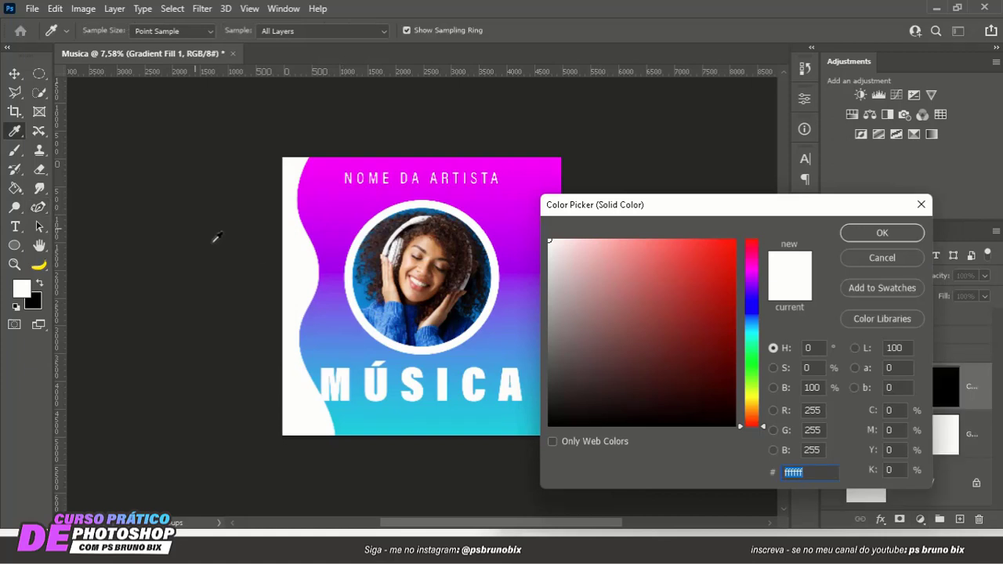
pyautogui.moveTo(602, 302); pyautogui.dragTo(634, 229)
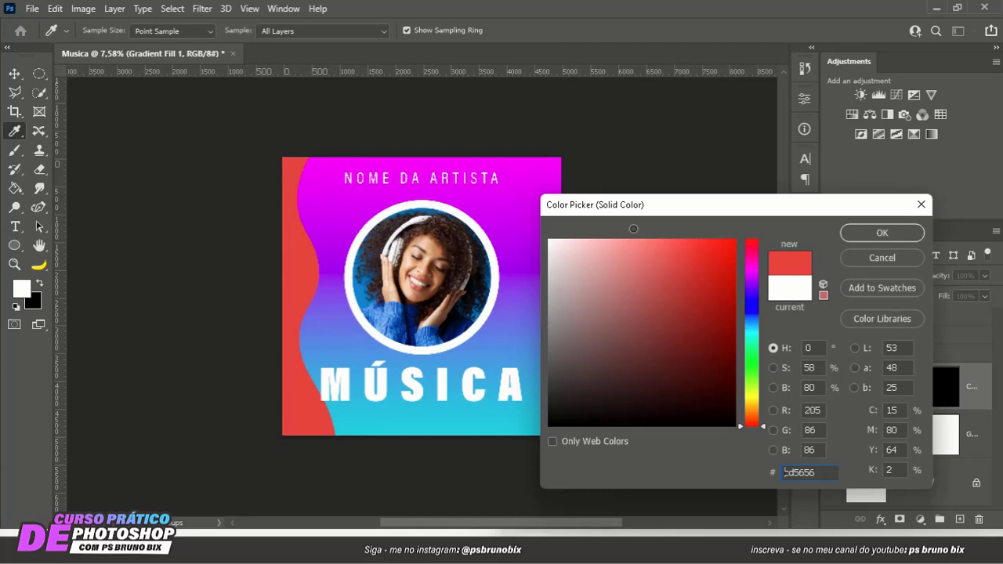
pyautogui.click(481, 338)
pyautogui.click(519, 204)
pyautogui.moveTo(636, 292)
pyautogui.mouseDown()
pyautogui.moveTo(628, 264)
pyautogui.moveTo(506, 170)
pyautogui.mouseUp()
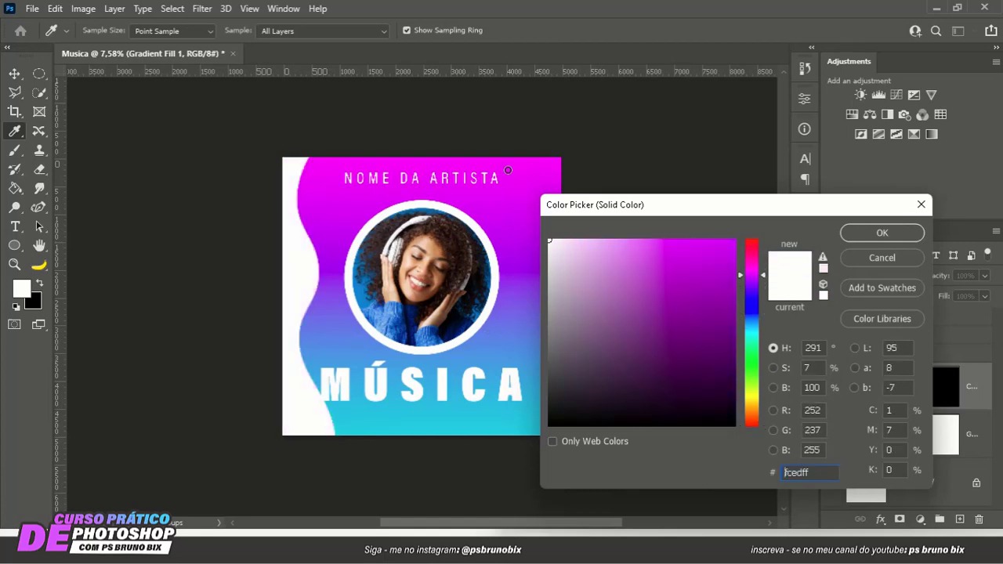
pyautogui.click(880, 233)
# Move the white wave slightly left and down, and rotate it about 5.2 degrees clockwise.
pyautogui.press('p')
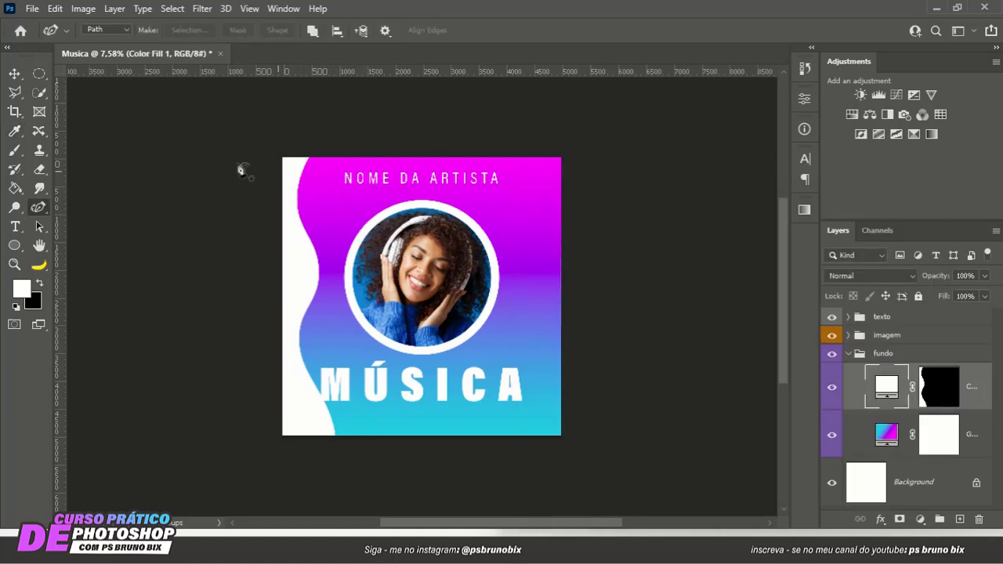
pyautogui.click(15, 74)
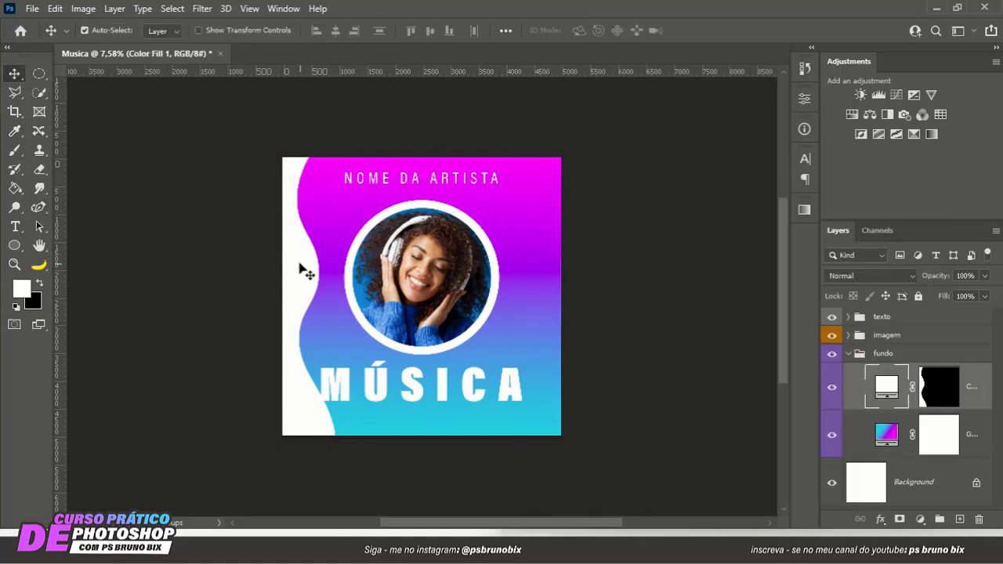
pyautogui.moveTo(303, 269); pyautogui.dragTo(294, 287)
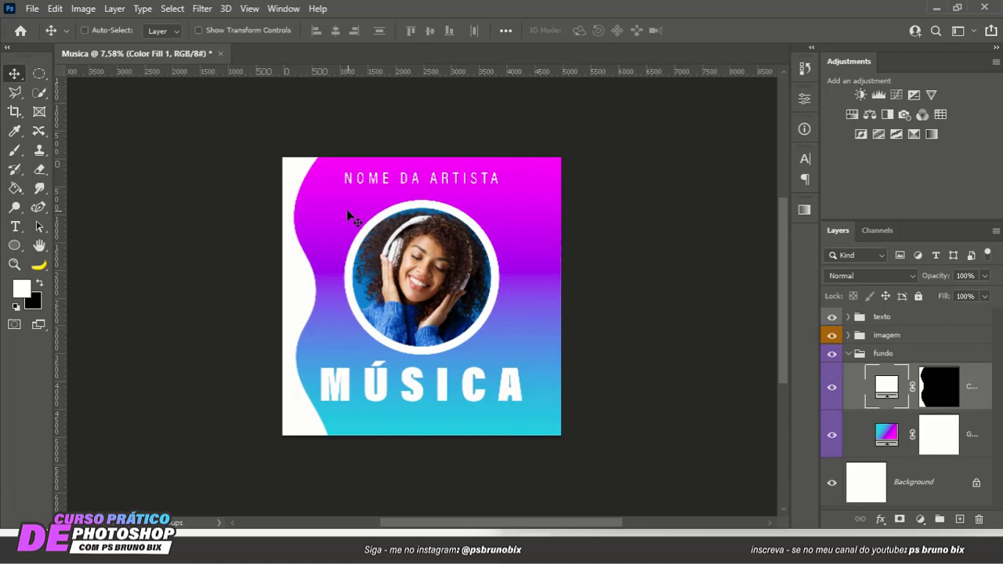
pyautogui.hotkey('ctrl', 't')
pyautogui.moveTo(421, 136); pyautogui.dragTo(324, 140)
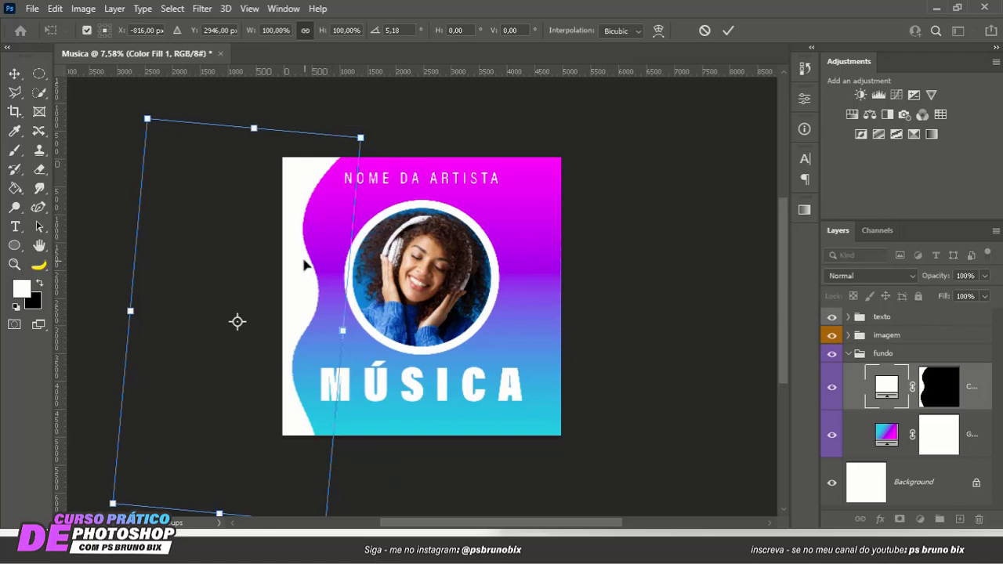
pyautogui.press('Return')
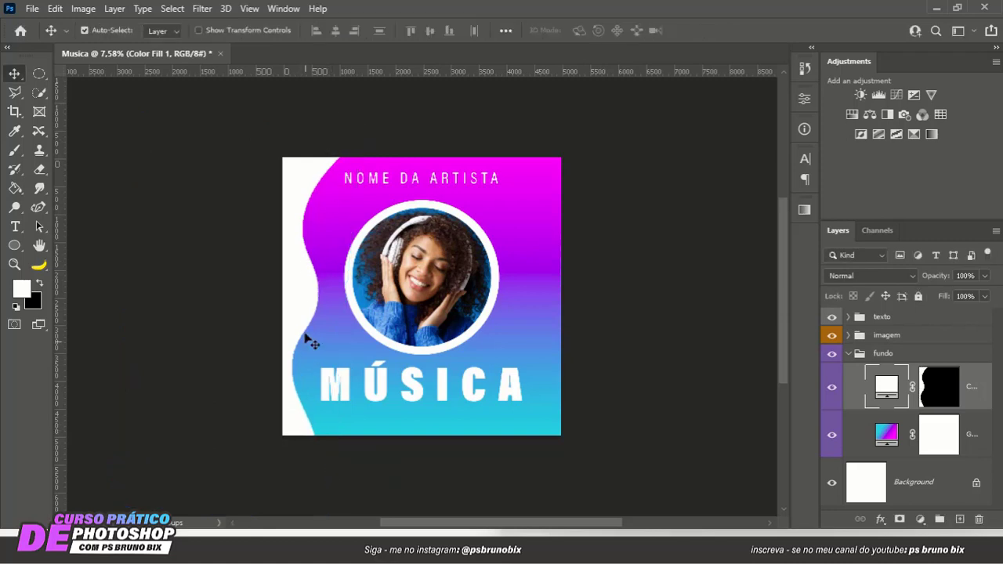
# Shift the white wave a little further right into the artwork and rotate it slightly counterclockwise.
pyautogui.moveTo(306, 305); pyautogui.dragTo(316, 311)
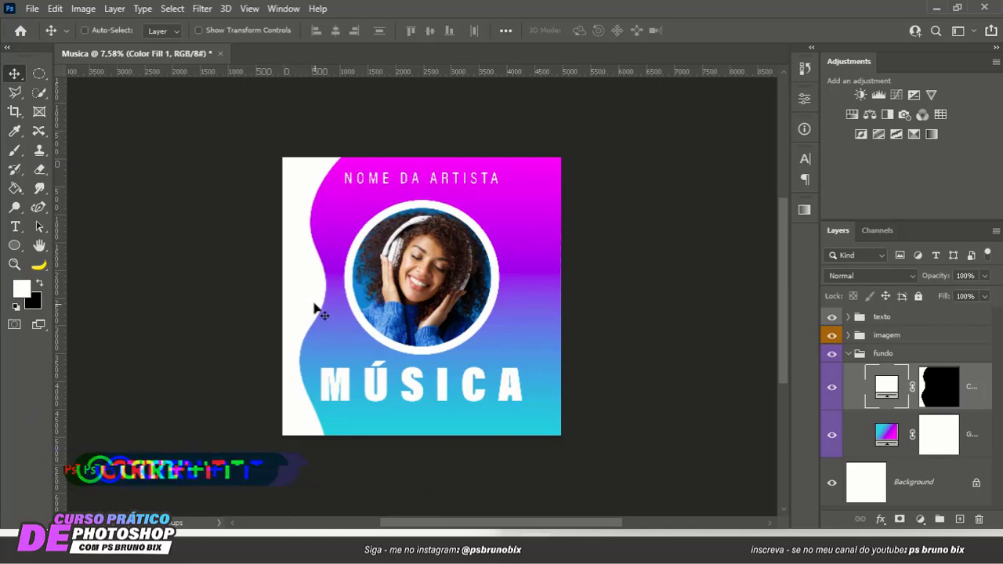
pyautogui.hotkey('ctrl', 't')
pyautogui.moveTo(416, 120)
pyautogui.mouseDown()
pyautogui.moveTo(408, 107)
pyautogui.moveTo(410, 118)
pyautogui.mouseUp()
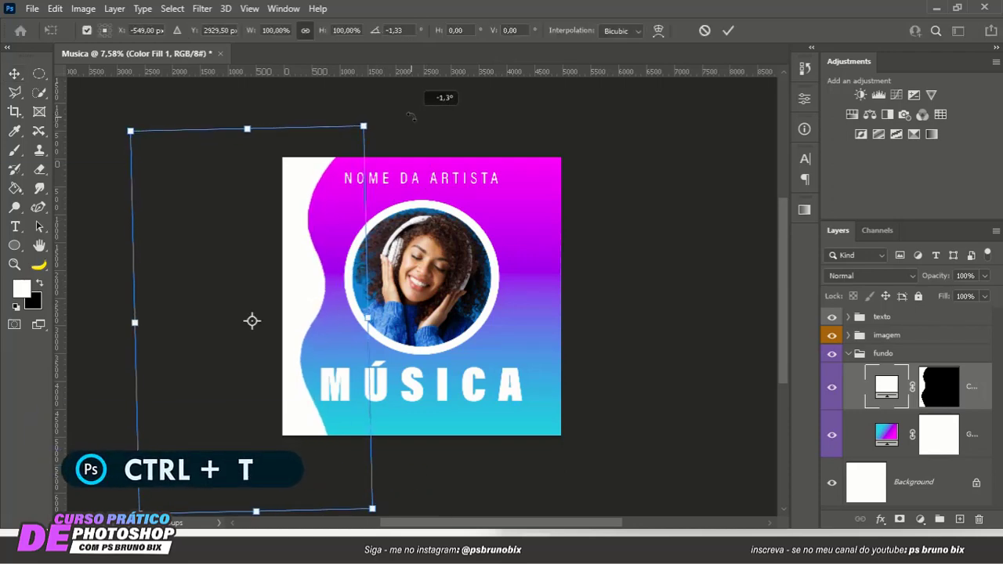
pyautogui.moveTo(340, 219); pyautogui.dragTo(343, 226)
pyautogui.press('Return')
# Nudge the white wave left so that less of it overlaps the artwork.
pyautogui.hotkey('shift', 'Left')
pyautogui.hotkey('shift', 'Left')
pyautogui.hotkey('shift', 'Left')
pyautogui.hotkey('shift', 'Left')
pyautogui.hotkey('shift', 'Left')
pyautogui.hotkey('shift', 'Left')
pyautogui.hotkey('shift', 'Left')
pyautogui.hotkey('shift', 'Left')
pyautogui.hotkey('shift', 'Left')
pyautogui.hotkey('shift', 'Left')
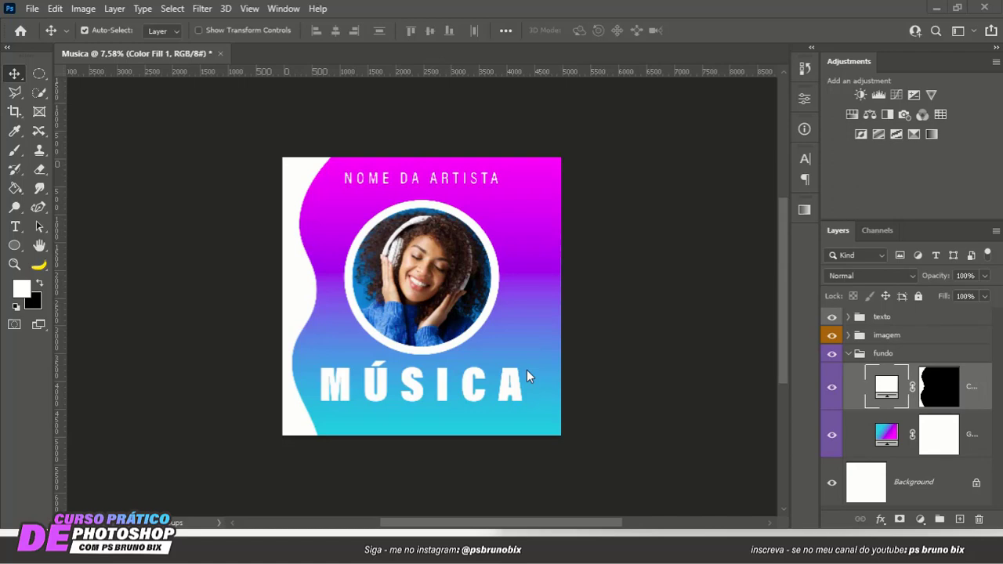
pyautogui.scroll(3, 494, 222)
pyautogui.scroll(-2, 496, 220)
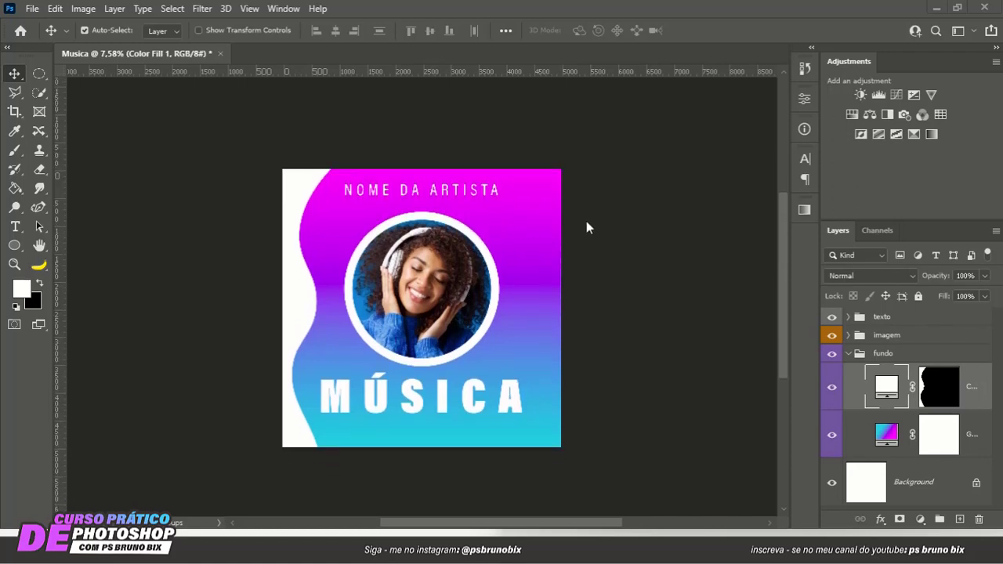
pyautogui.scroll(1, 480, 280)
pyautogui.scroll(-2, 480, 280)
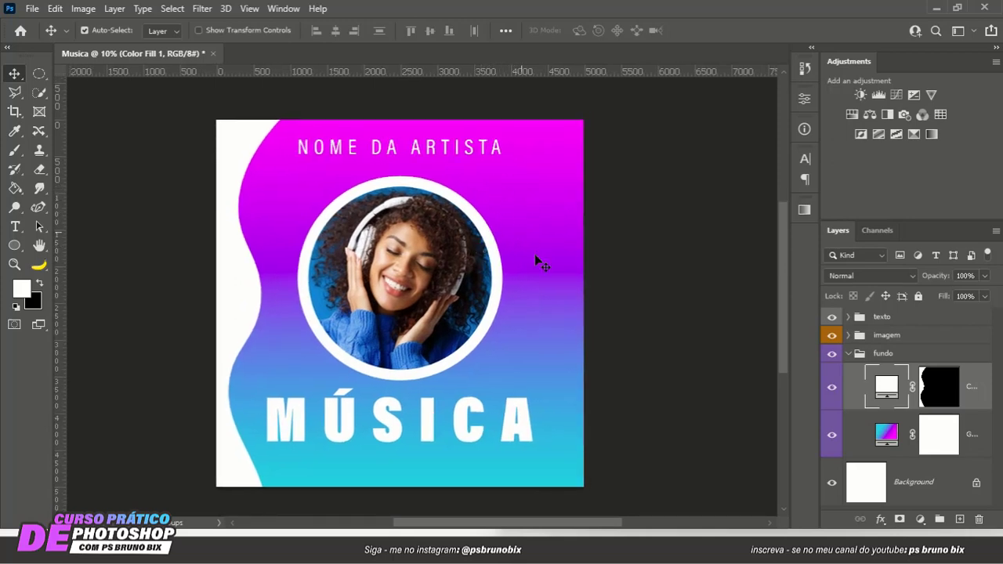
# Draw a white circle about 690 px wide at the portrait's upper right and shift it slightly right and down.
pyautogui.click(16, 246)
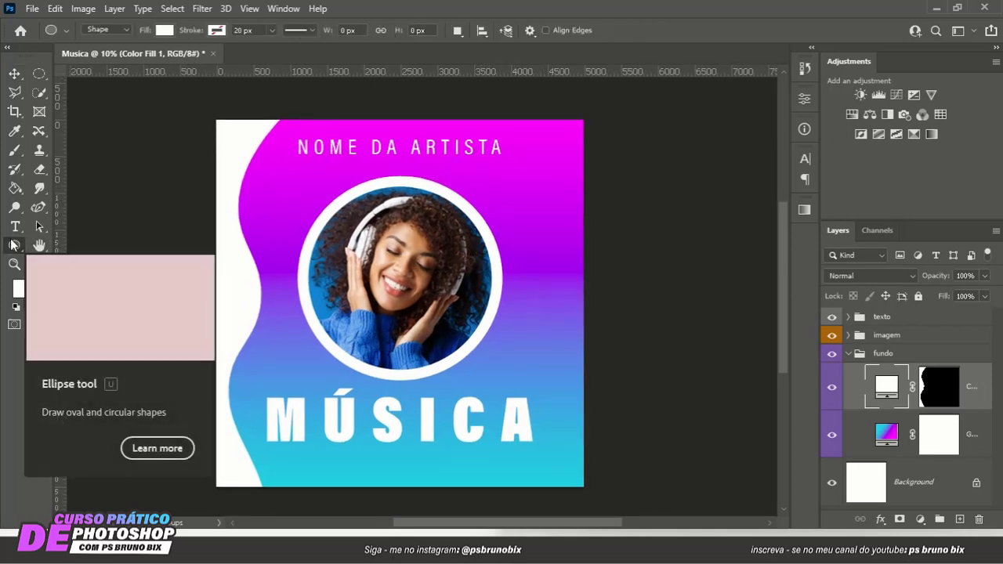
pyautogui.rightClick(16, 246)
pyautogui.click(76, 261)
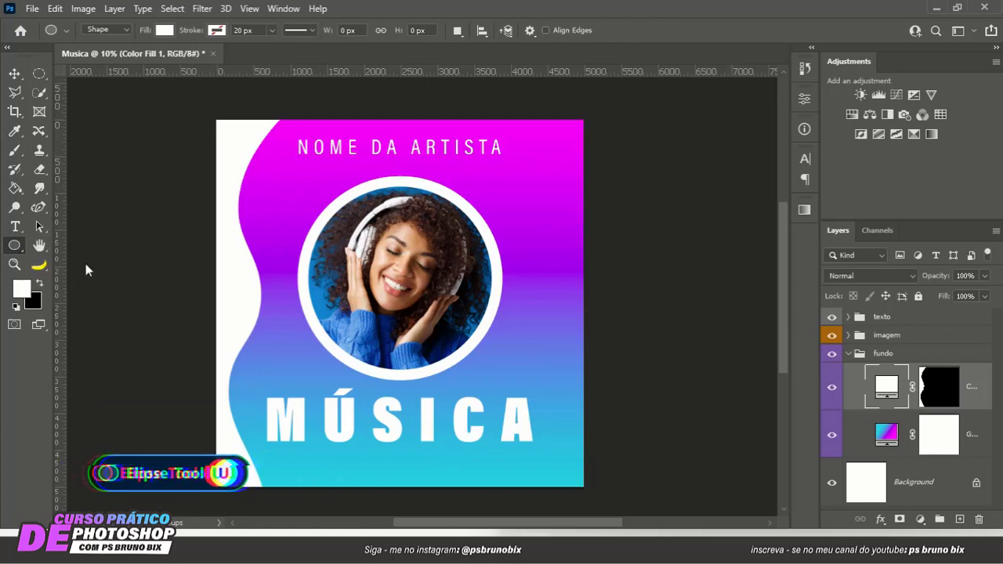
pyautogui.moveTo(486, 179); pyautogui.dragTo(539, 246)
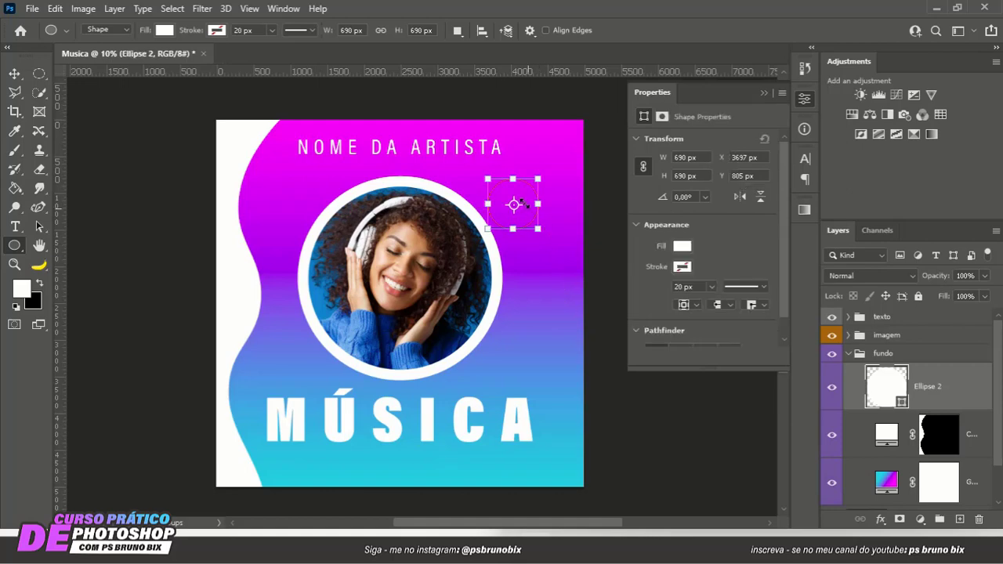
pyautogui.click(761, 92)
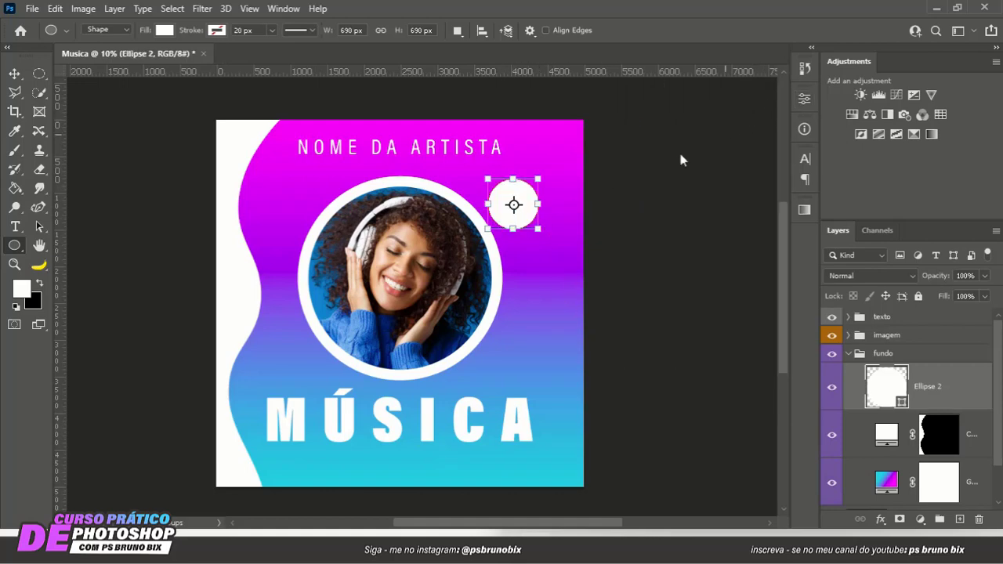
pyautogui.click(14, 72)
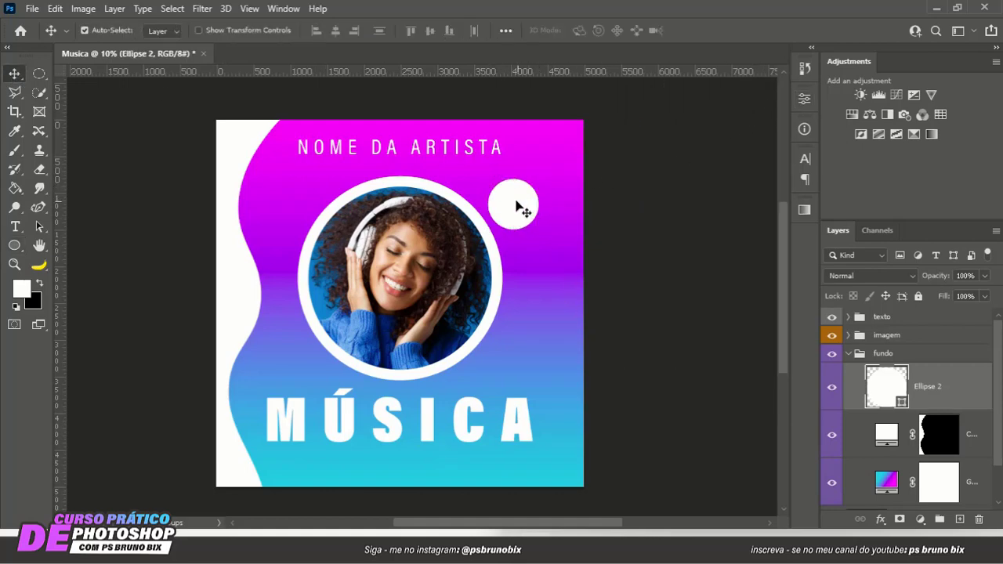
pyautogui.moveTo(519, 207); pyautogui.dragTo(536, 235)
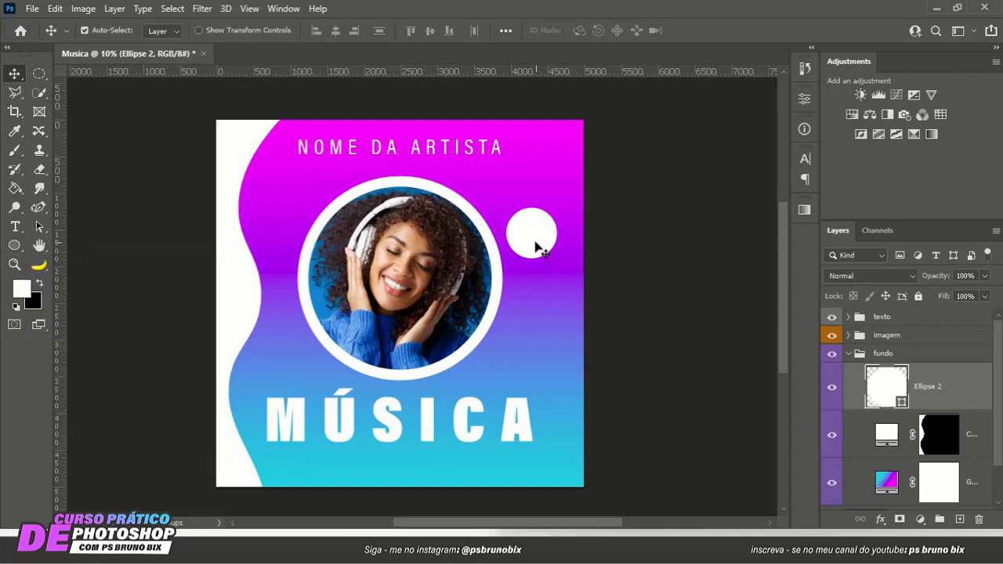
# Duplicate the white circle, place the copy above and left of the original, and shrink it to about half size.
pyautogui.hotkey('ctrl', 'j')
pyautogui.moveTo(538, 246); pyautogui.dragTo(496, 201)
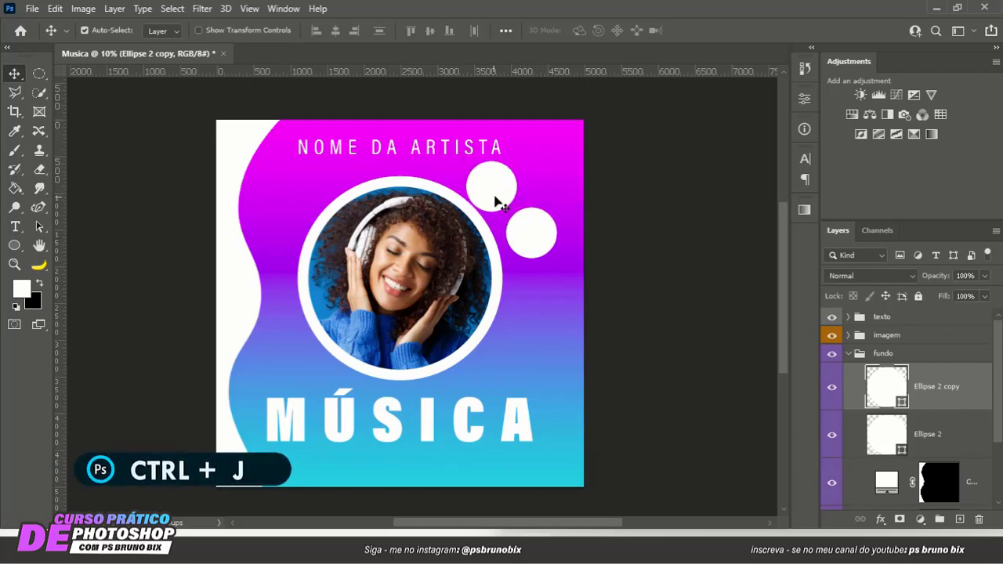
pyautogui.hotkey('ctrl', 't')
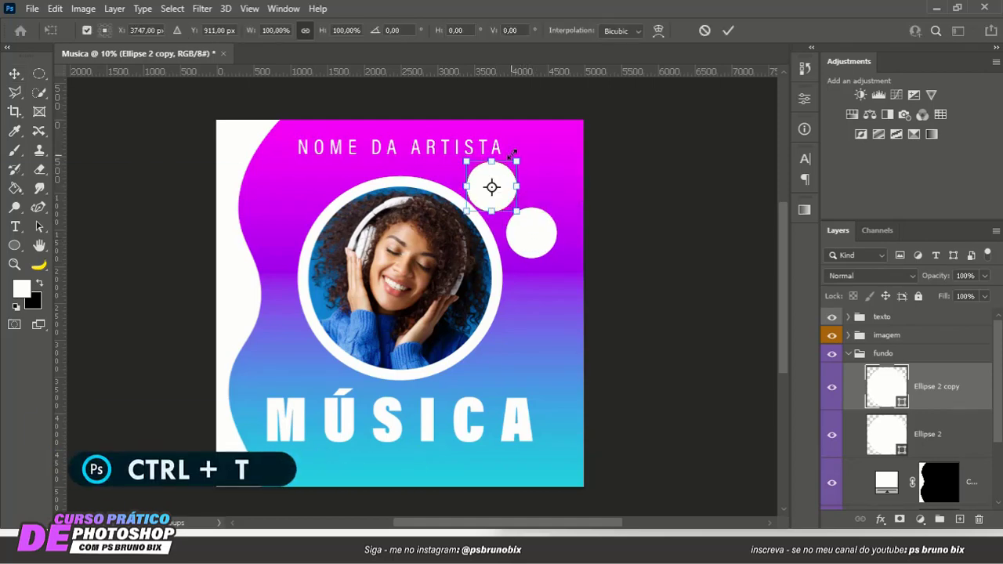
pyautogui.moveTo(515, 160); pyautogui.dragTo(497, 202)
pyautogui.click(729, 29)
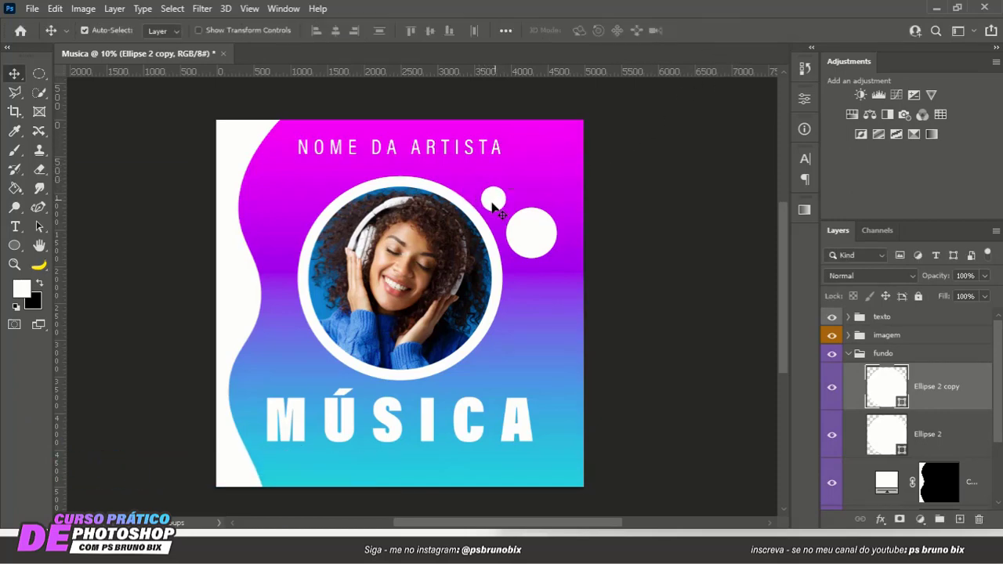
pyautogui.click(528, 247)
pyautogui.scroll(-2, 502, 228)
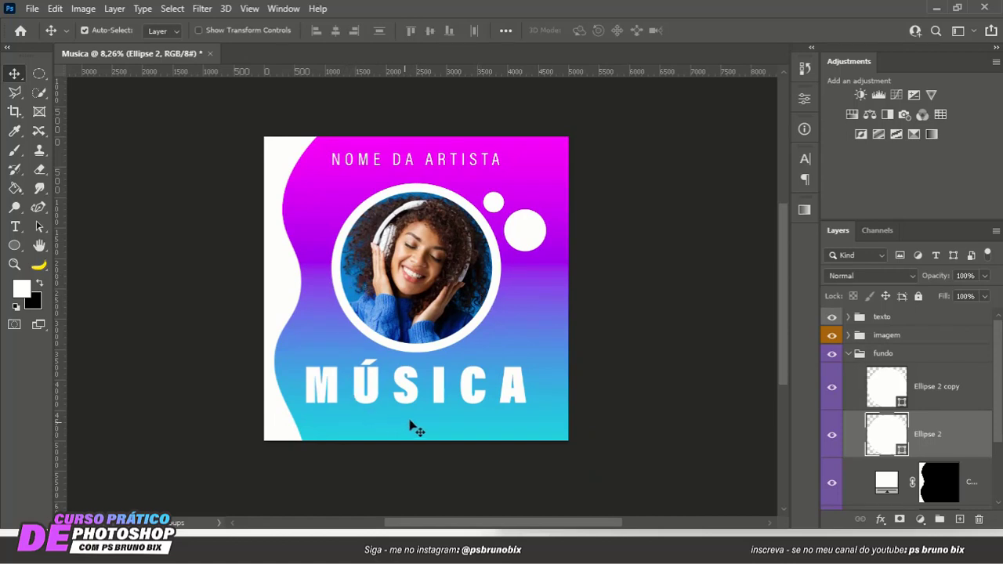
# Add a new text layer reading AULA PRÁTICA below the MÚSICA title.
pyautogui.click(413, 394)
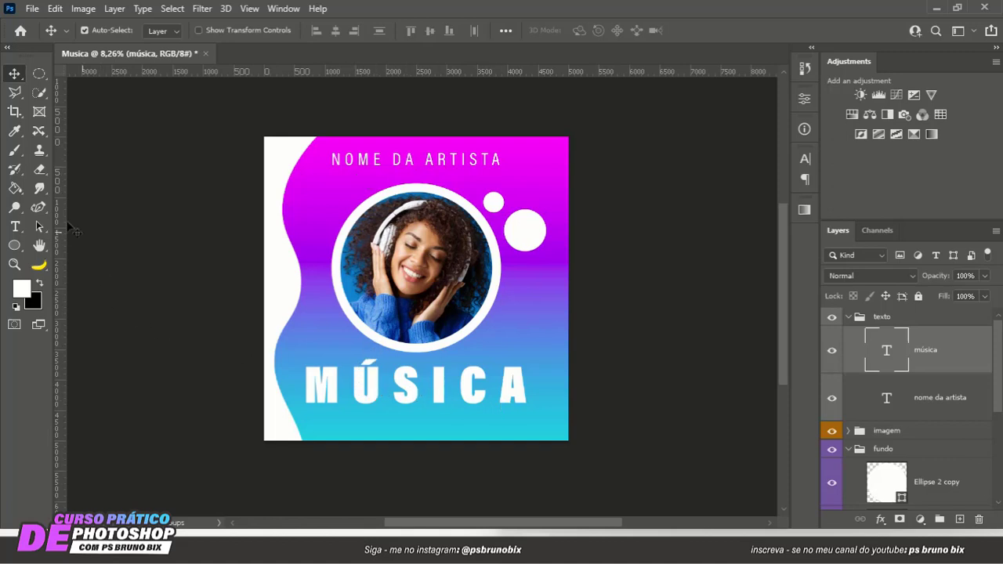
pyautogui.click(16, 227)
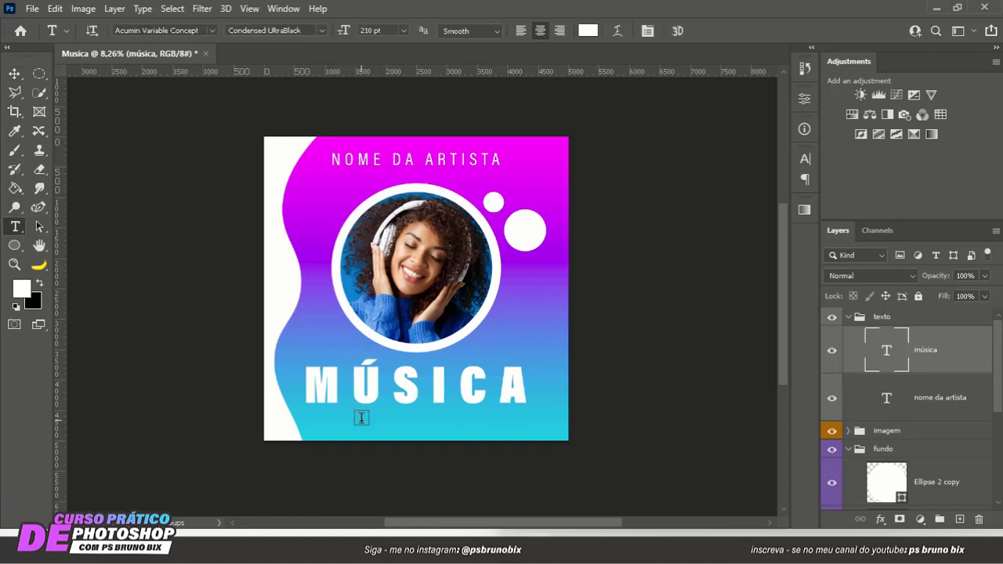
pyautogui.click(544, 432)
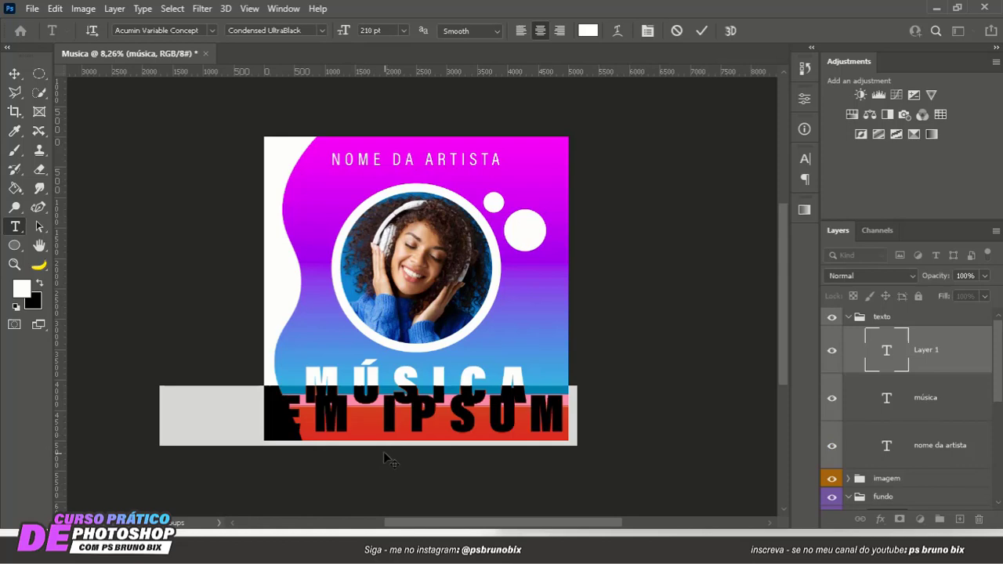
pyautogui.write('AULA')
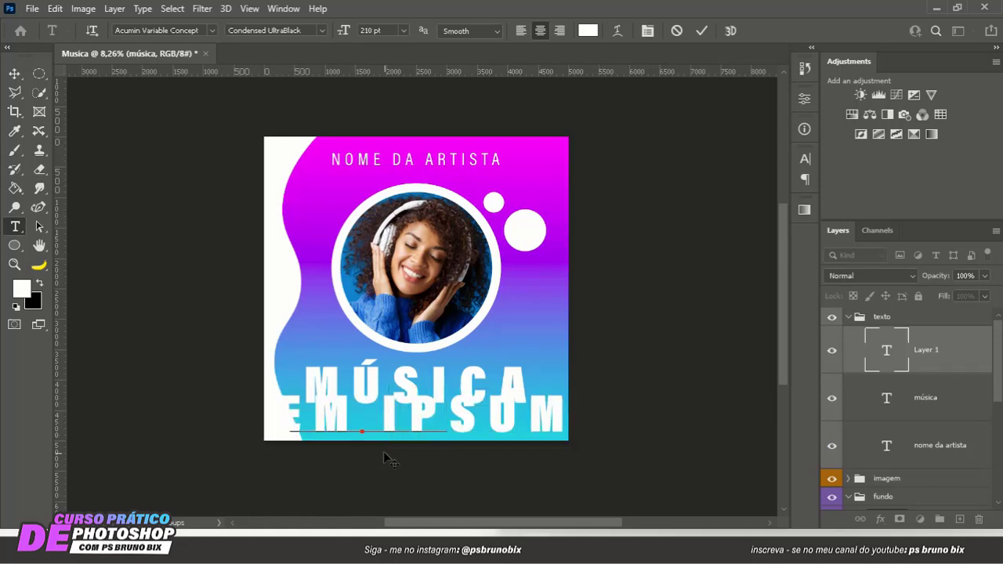
pyautogui.write(' PR')
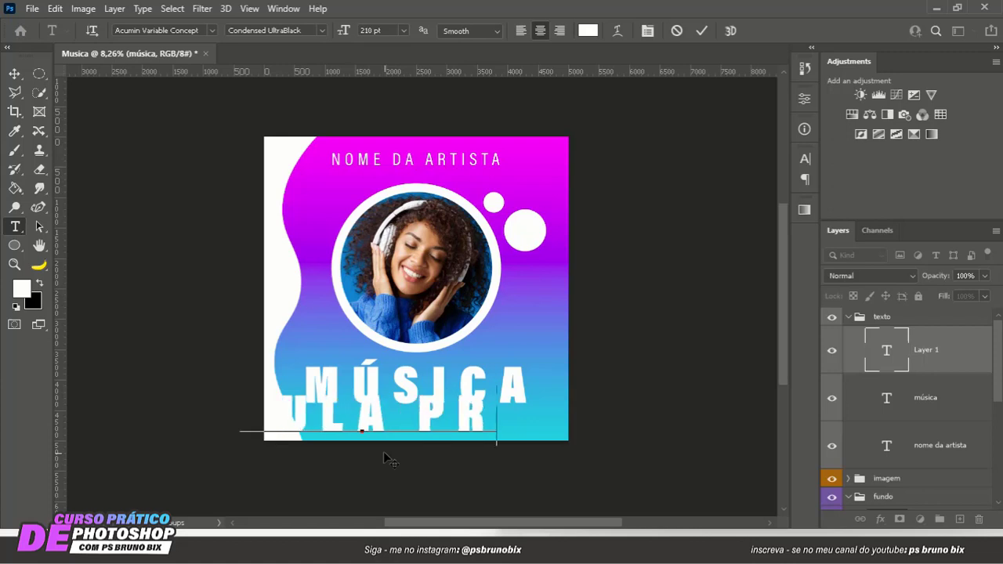
pyautogui.write('ÁTIVA')
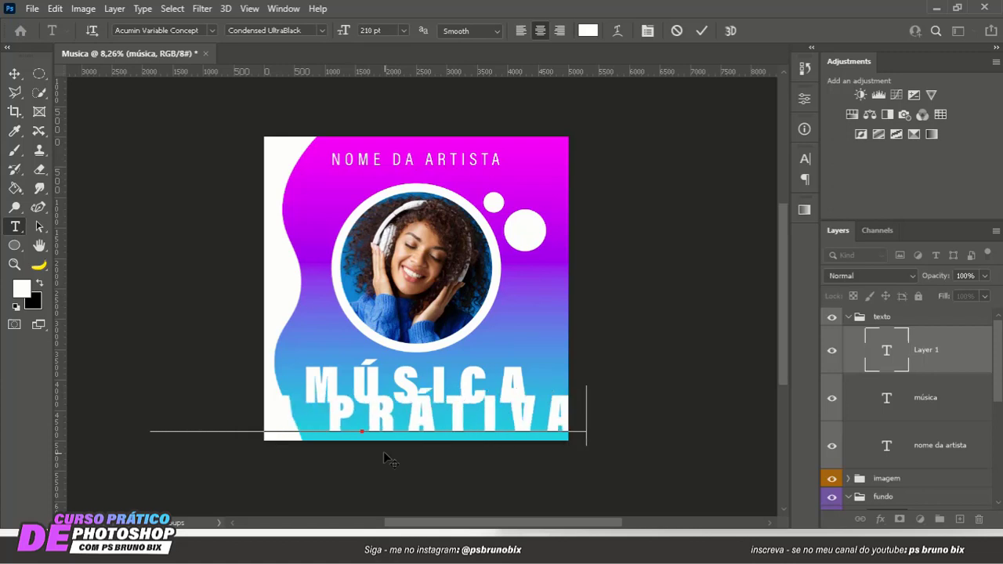
pyautogui.press('BackSpace')
pyautogui.press('BackSpace')
pyautogui.write('CA')
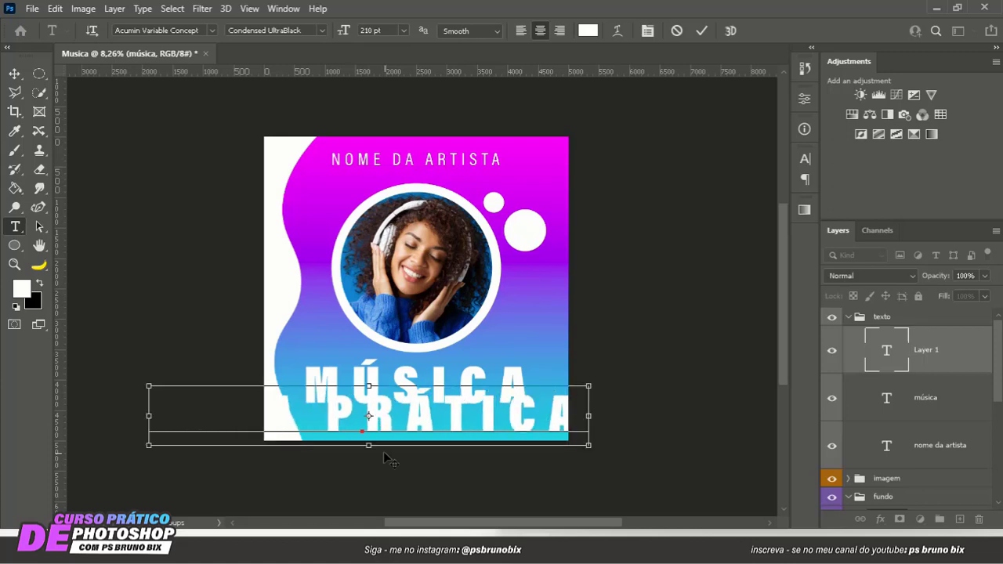
# Set the AULA PRÁTICA text to 65 pt in the Condensed style and position it centred beneath MÚSICA.
pyautogui.hotkey('ctrl', 'a')
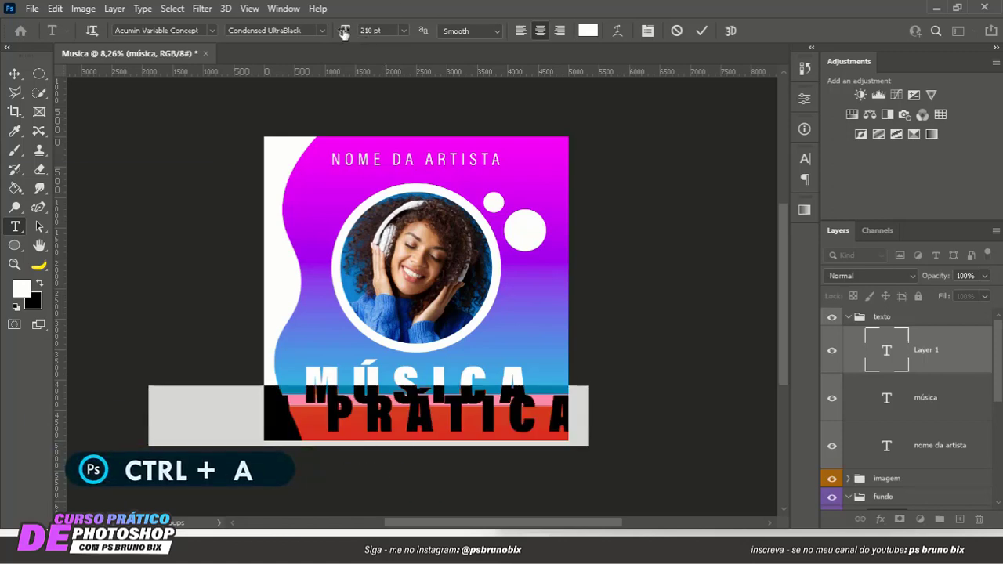
pyautogui.moveTo(345, 30); pyautogui.dragTo(224, 34)
pyautogui.moveTo(337, 456); pyautogui.dragTo(384, 454)
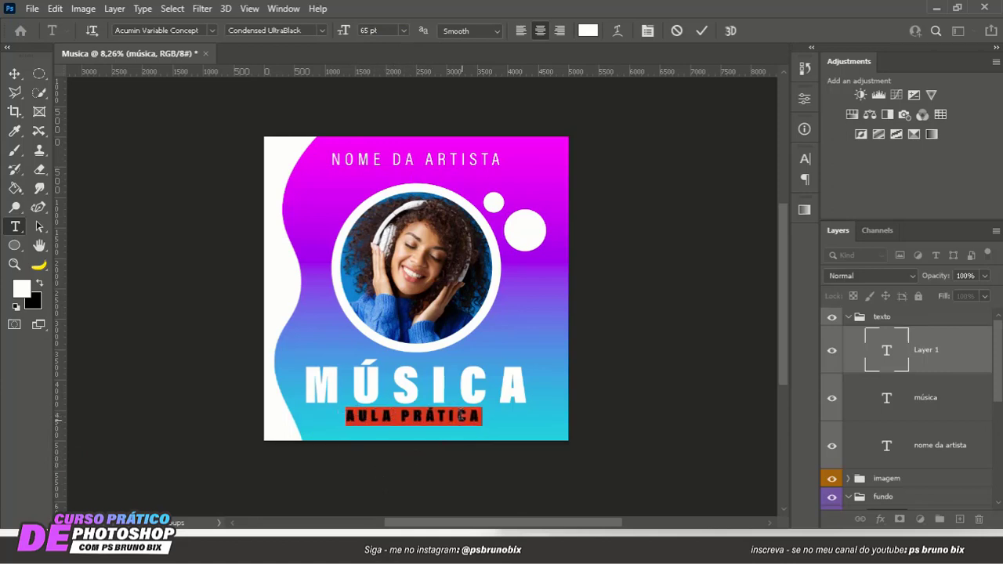
pyautogui.click(321, 31)
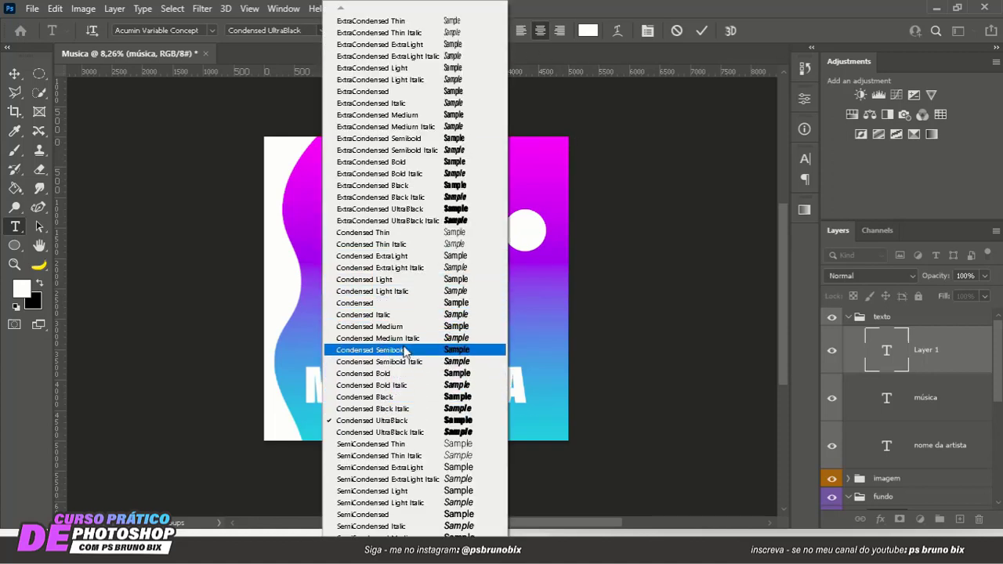
pyautogui.click(408, 304)
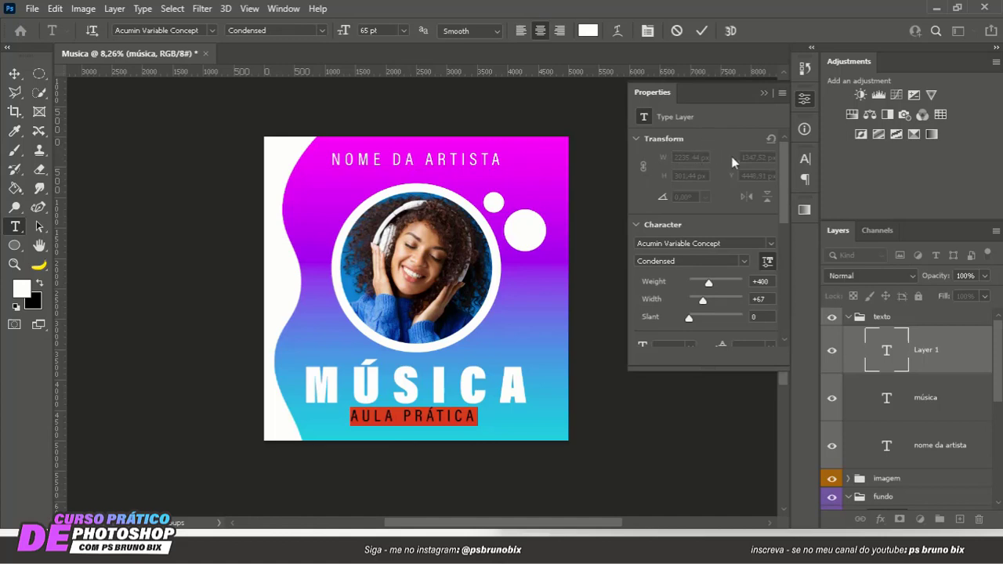
# Set the AULA PRÁTICA text's tracking to 460 and its font size to 53 pt, and commit the text.
pyautogui.click(647, 30)
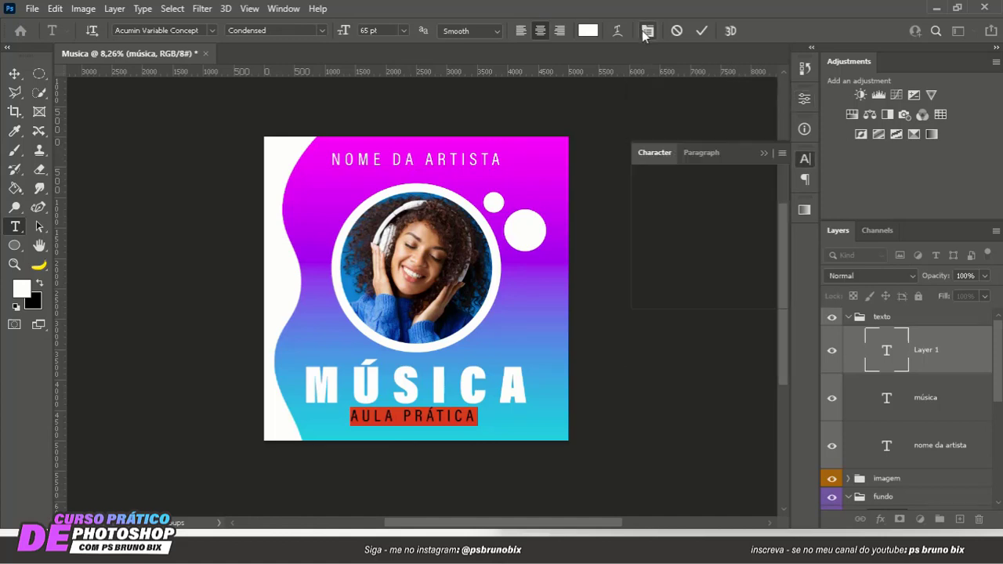
pyautogui.click(745, 213)
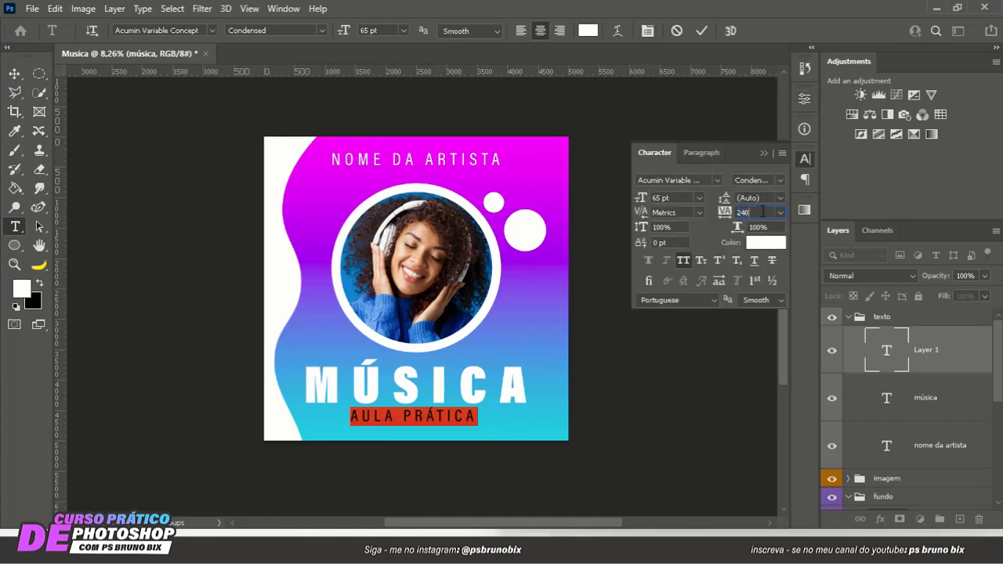
pyautogui.scroll(10, 763, 211)
pyautogui.scroll(10, 763, 212)
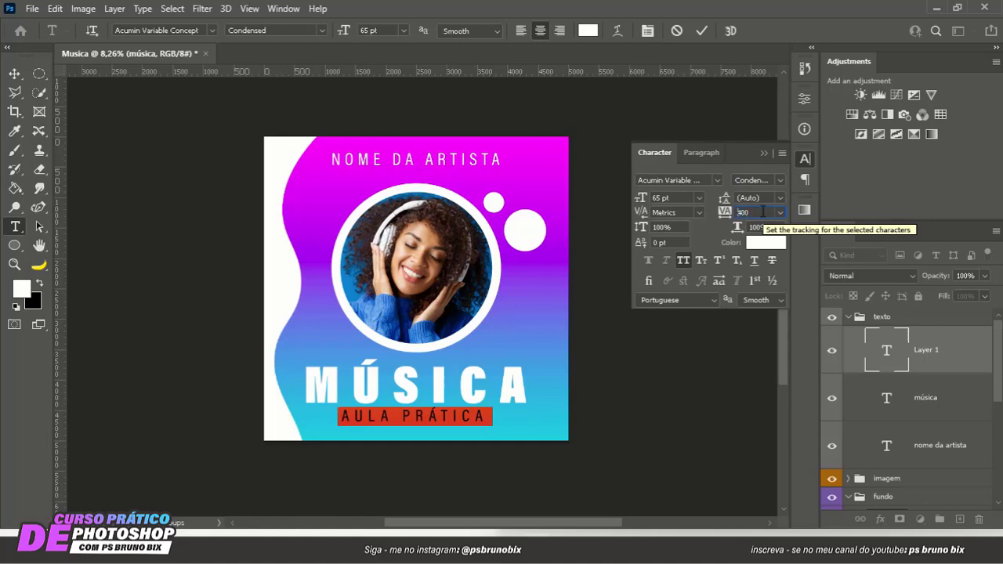
pyautogui.scroll(-6, 680, 198)
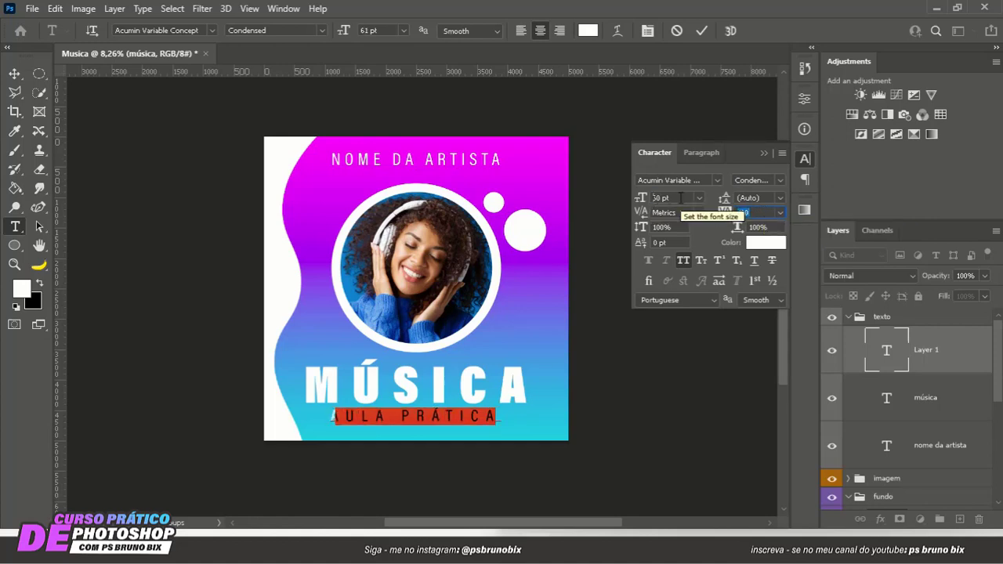
pyautogui.scroll(-6, 681, 198)
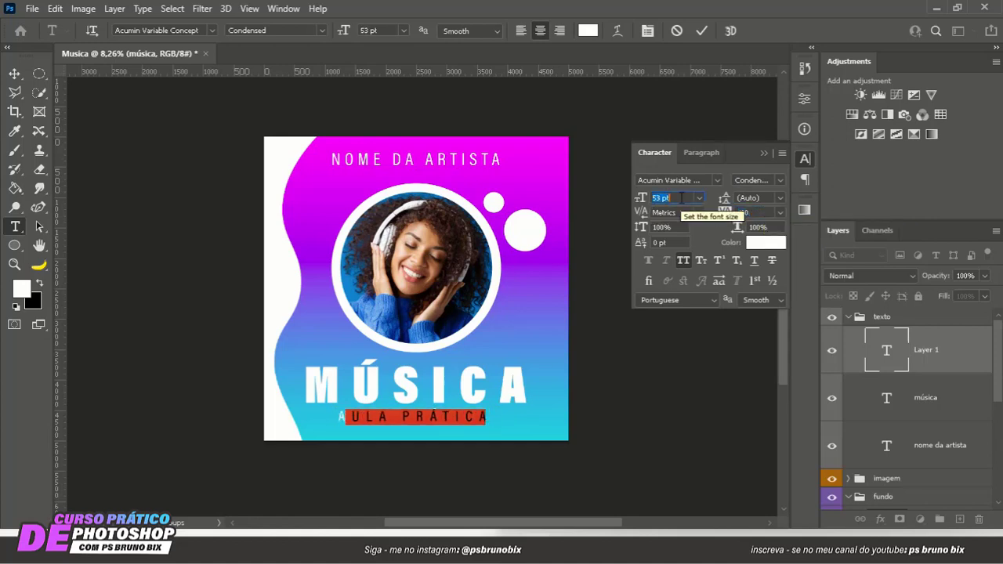
pyautogui.click(702, 30)
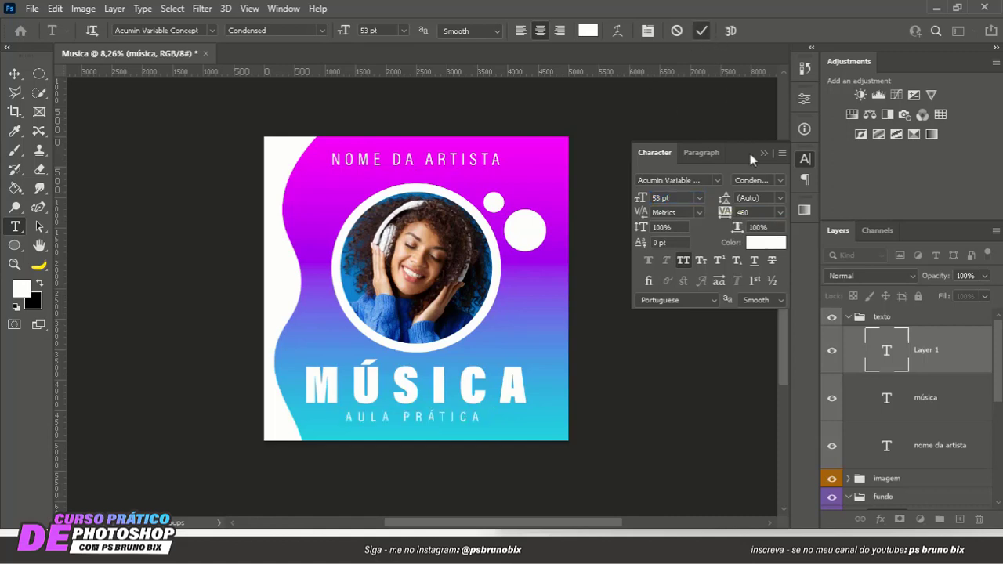
pyautogui.click(764, 153)
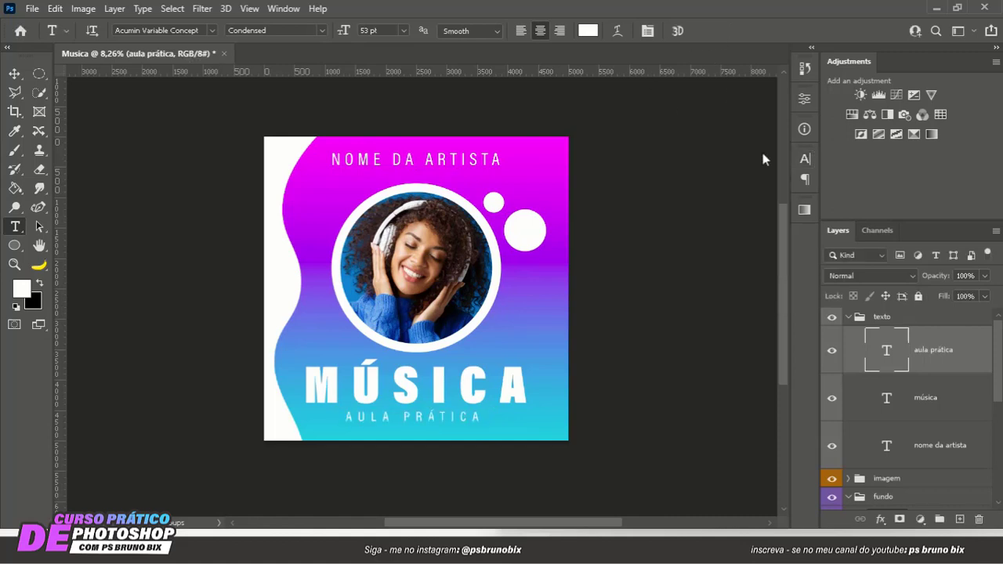
pyautogui.click(13, 75)
pyautogui.scroll(1, 453, 191)
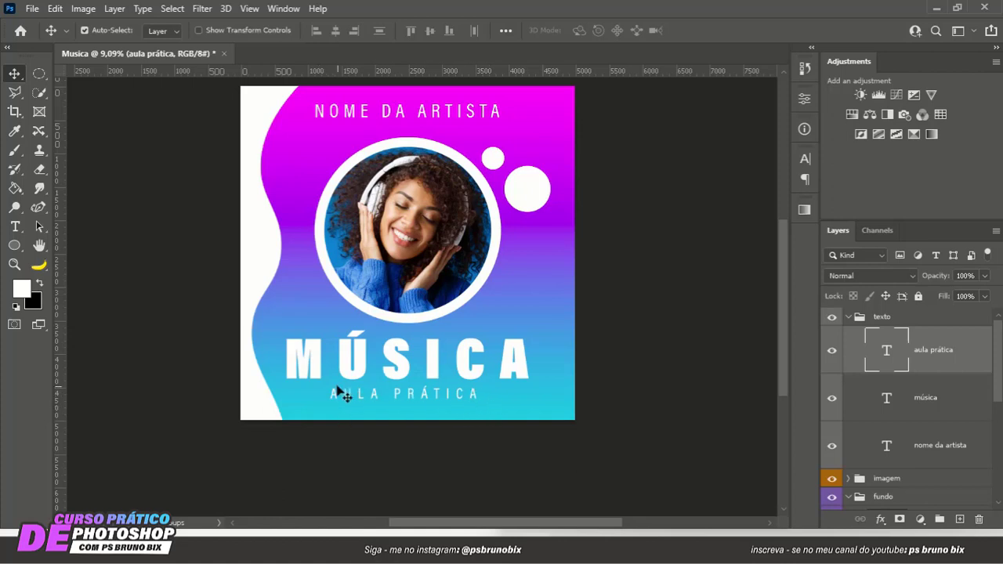
# Draw a white rounded rectangle about 2827 x 368 px over AULA PRÁTICA, and move its layer beneath that text layer.
pyautogui.click(15, 246)
pyautogui.rightClick(14, 246)
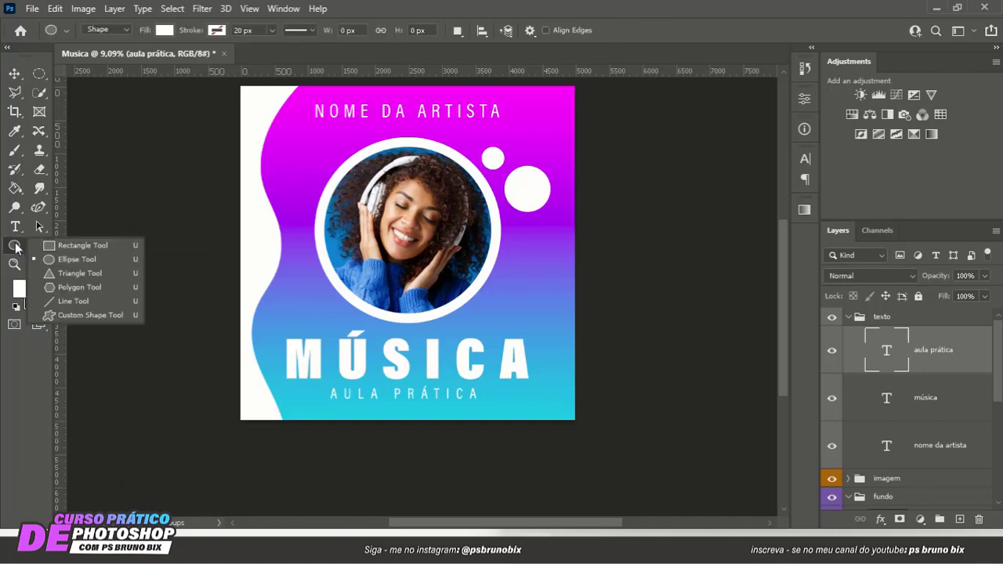
pyautogui.click(63, 247)
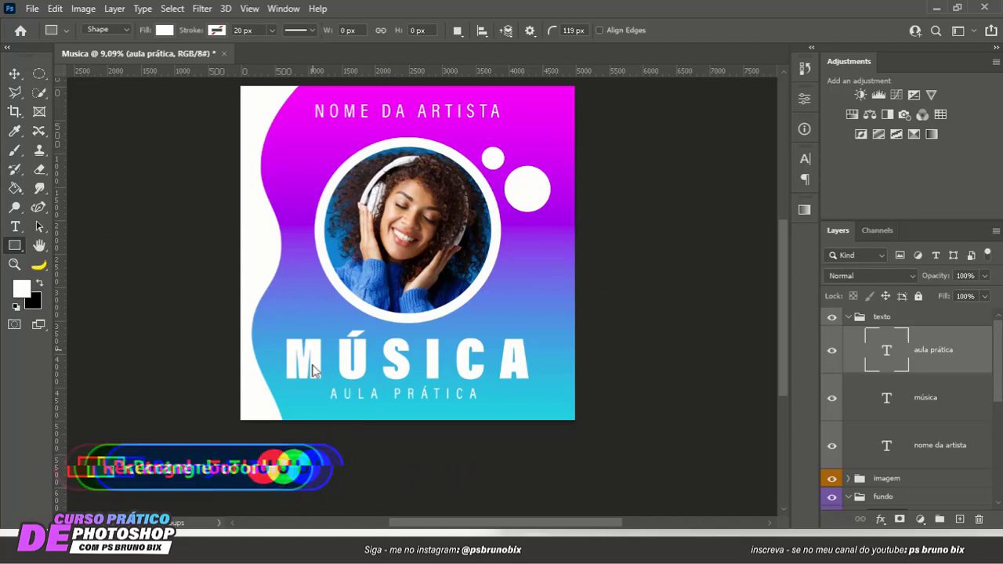
pyautogui.moveTo(312, 384); pyautogui.dragTo(501, 408)
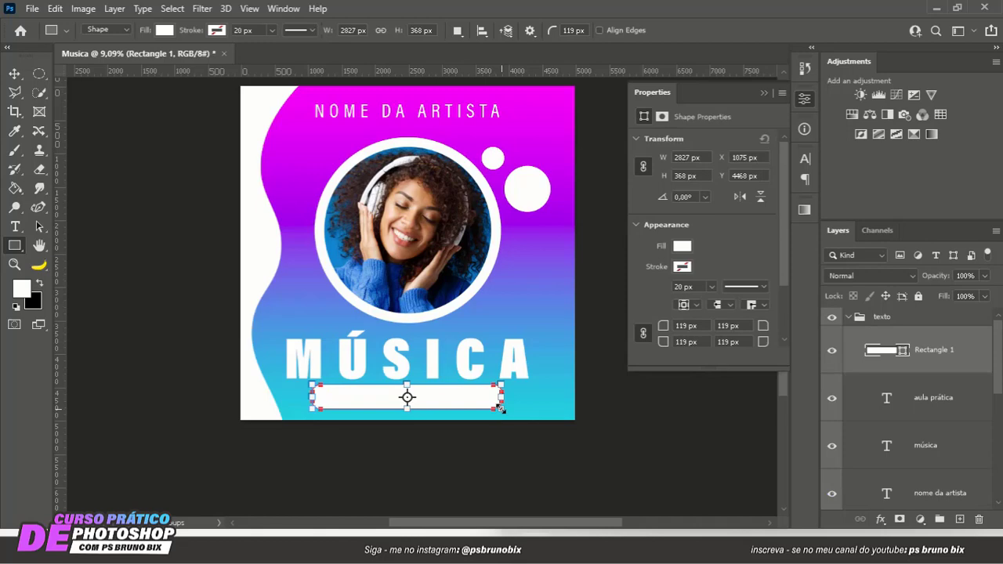
pyautogui.click(764, 93)
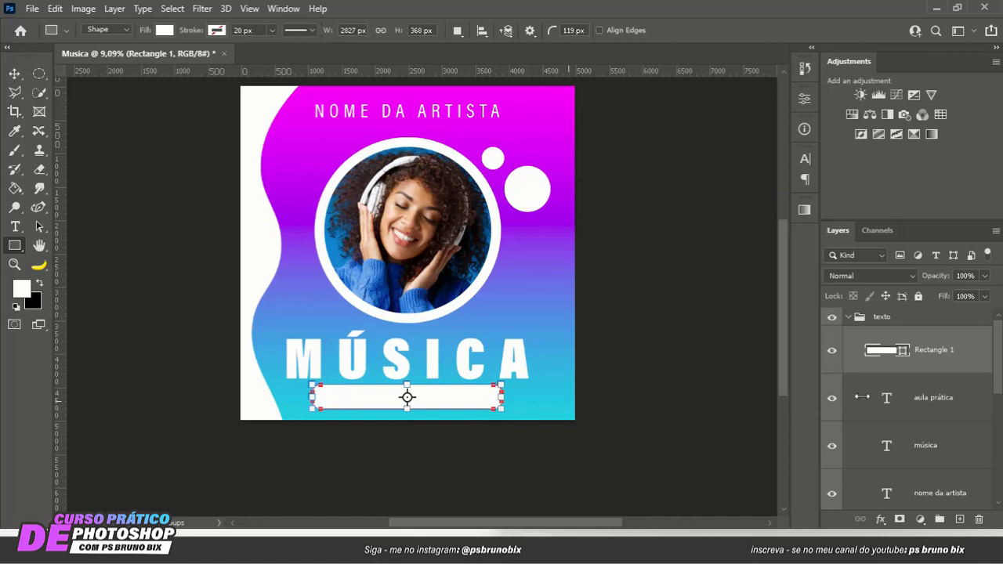
pyautogui.moveTo(964, 358); pyautogui.dragTo(945, 418)
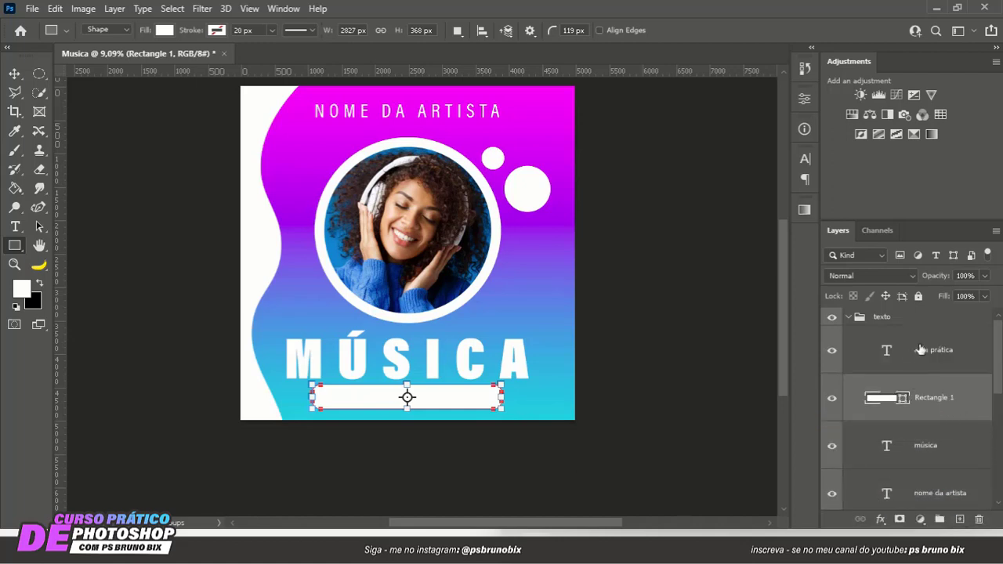
pyautogui.click(910, 357)
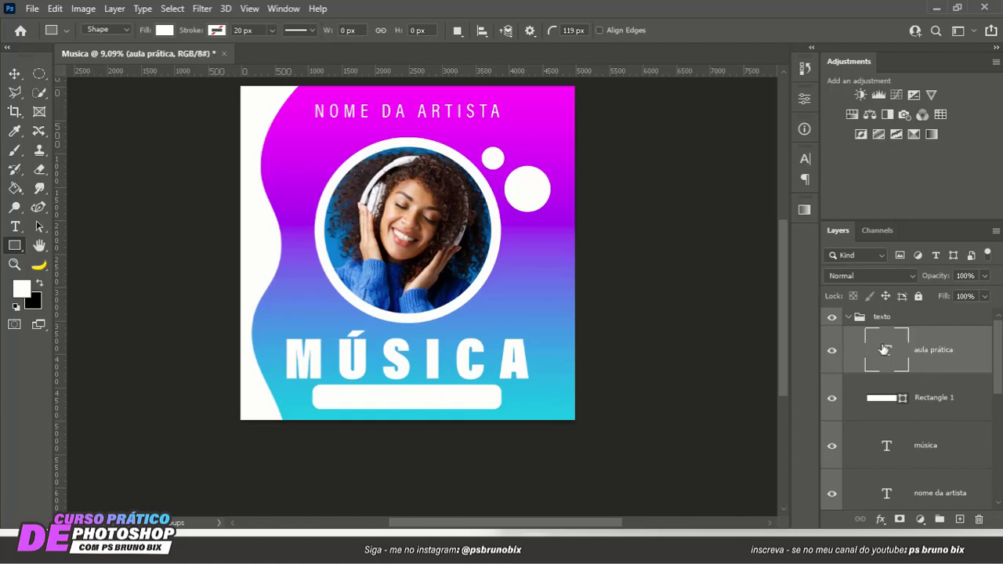
# Recolour the AULA PRÁTICA text to the dark slate blue #263341 and commit the text.
pyautogui.doubleClick(886, 351)
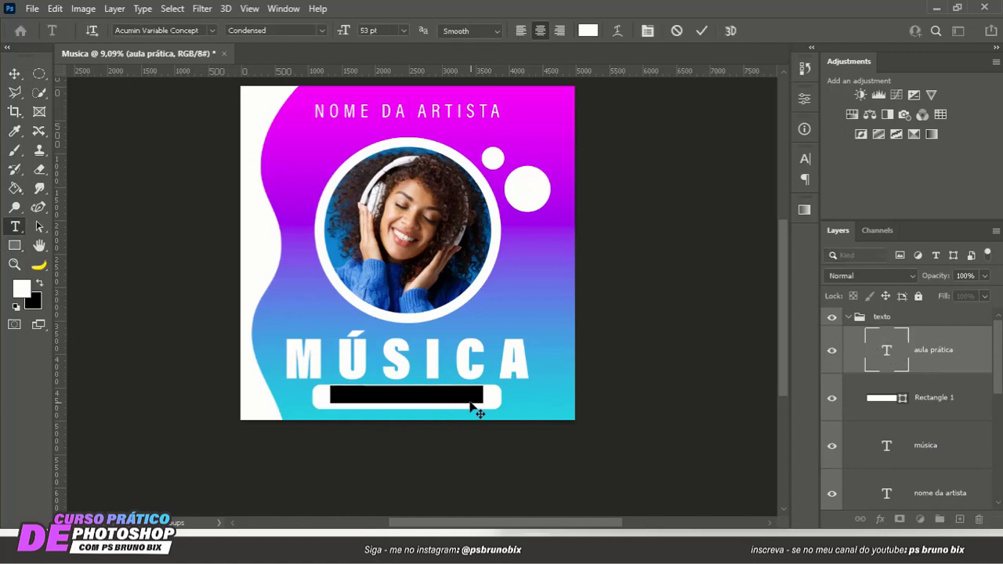
pyautogui.click(588, 31)
pyautogui.moveTo(637, 248); pyautogui.dragTo(495, 401)
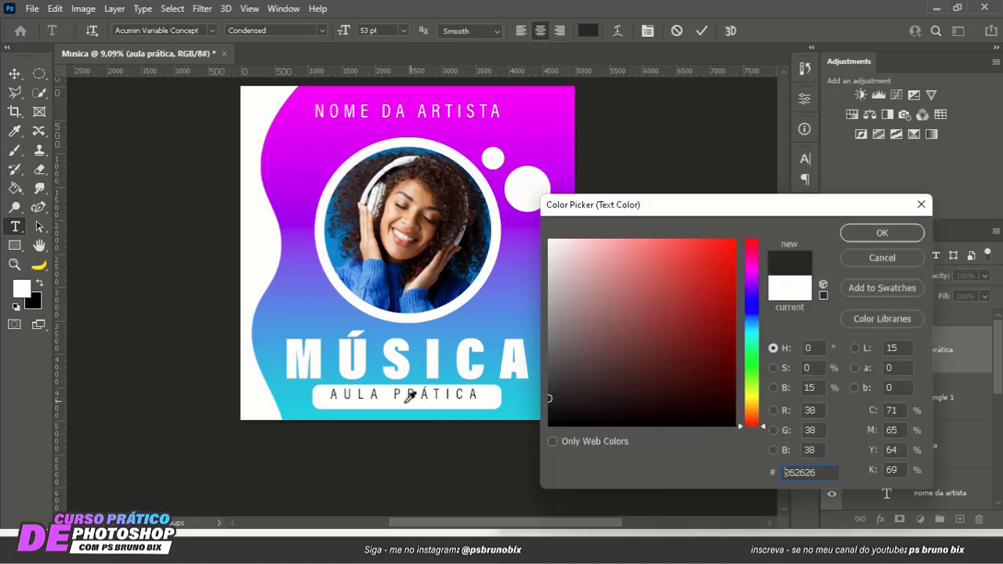
pyautogui.hotkey('ctrl', 'a')
pyautogui.write('012f63')
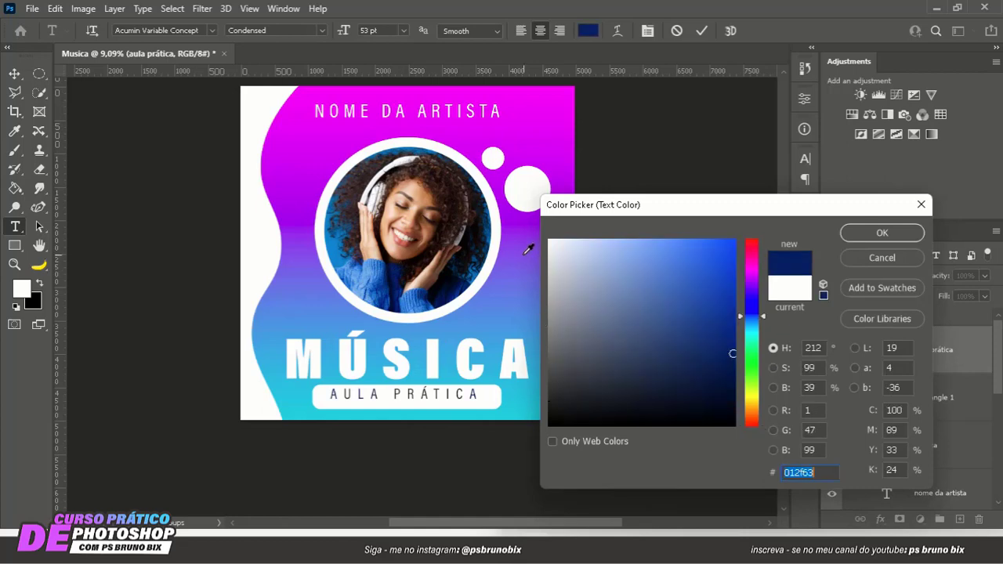
pyautogui.moveTo(681, 375); pyautogui.dragTo(625, 379)
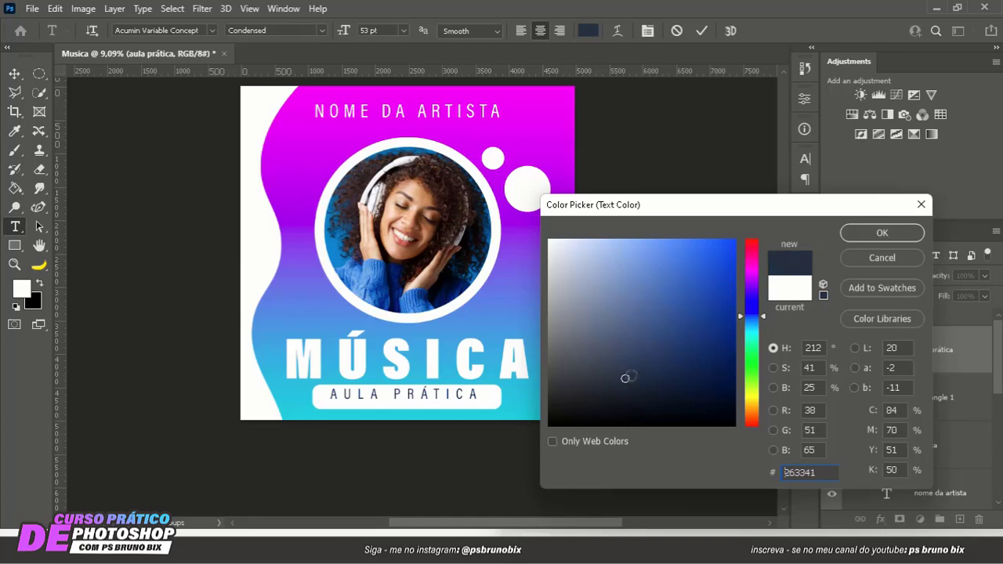
pyautogui.click(864, 233)
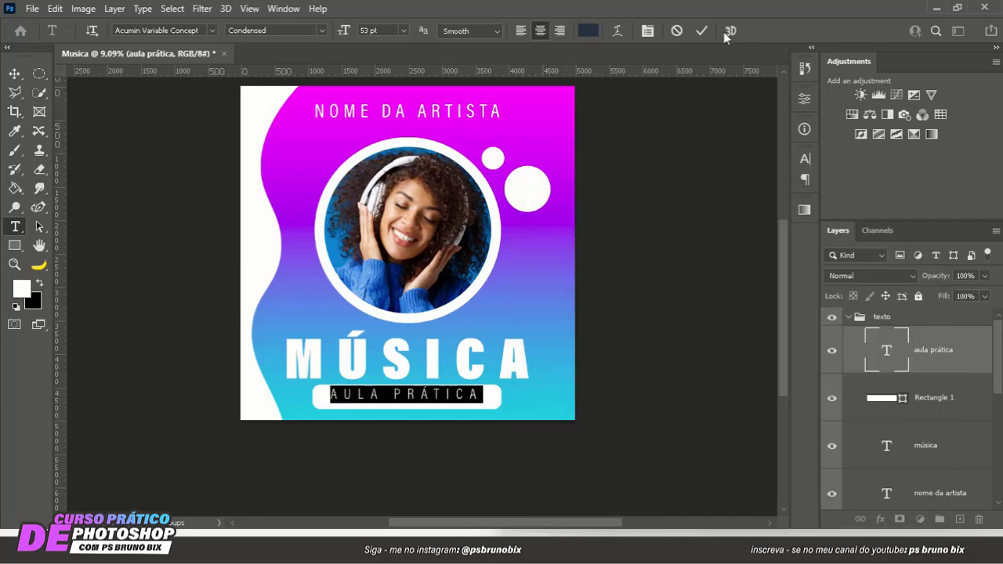
pyautogui.press('u')
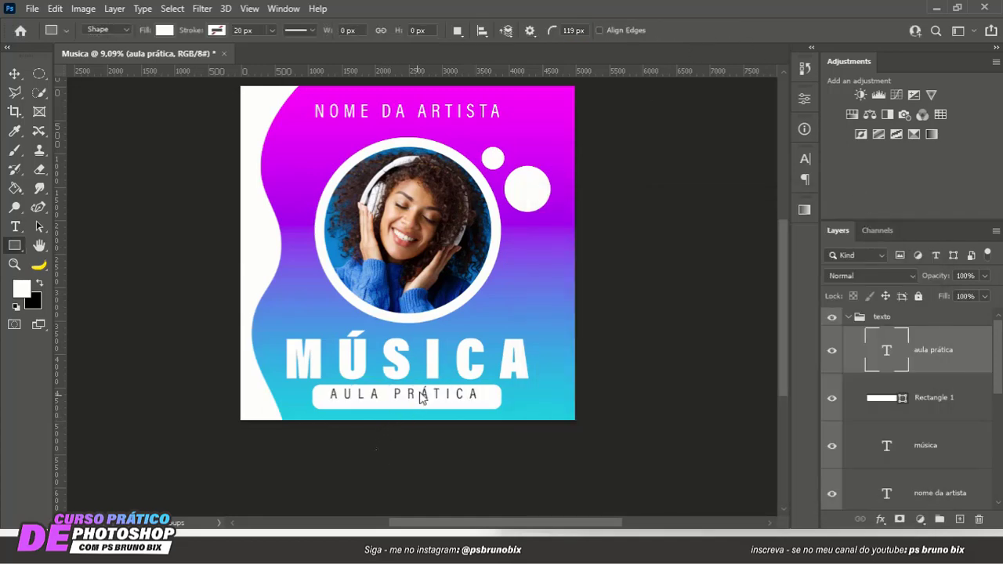
# Move the AULA PRÁTICA text so it sits centred inside the white rounded bar.
pyautogui.scroll(2, 430, 383)
pyautogui.scroll(3, 434, 377)
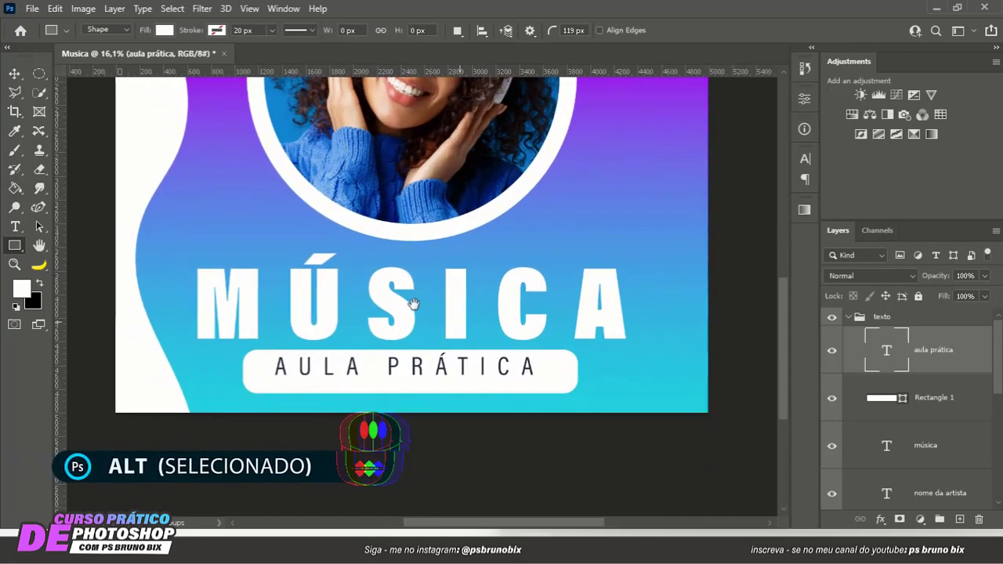
pyautogui.press('v')
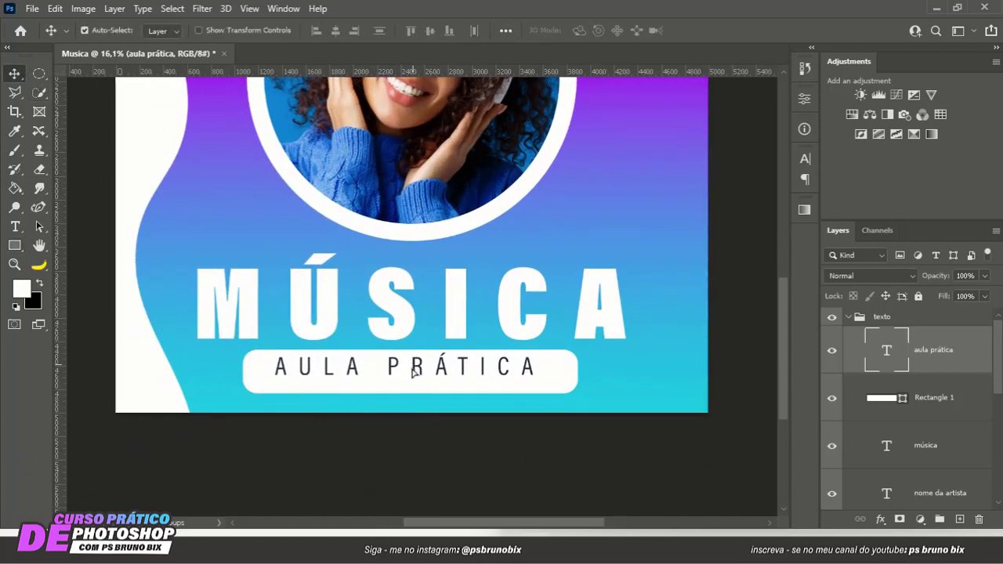
pyautogui.moveTo(413, 372); pyautogui.dragTo(438, 369)
pyautogui.scroll(-5, 403, 332)
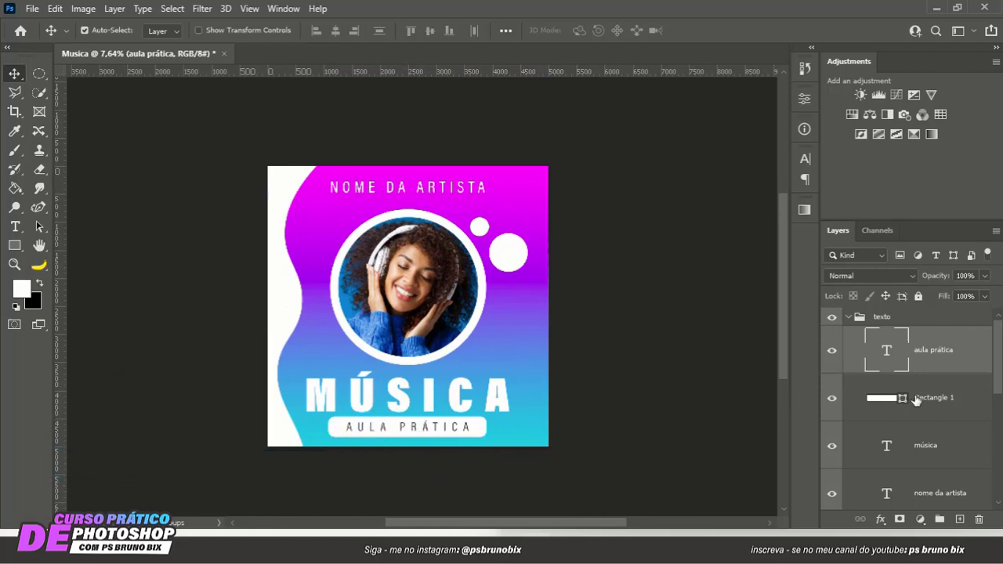
# Select the AULA PRÁTICA text and its white bar together, centre them horizontally on the canvas, and clear the canvas selection.
pyautogui.press('ctrl')
pyautogui.keyDown('ctrl'); pyautogui.click(952, 400); pyautogui.keyUp('ctrl')
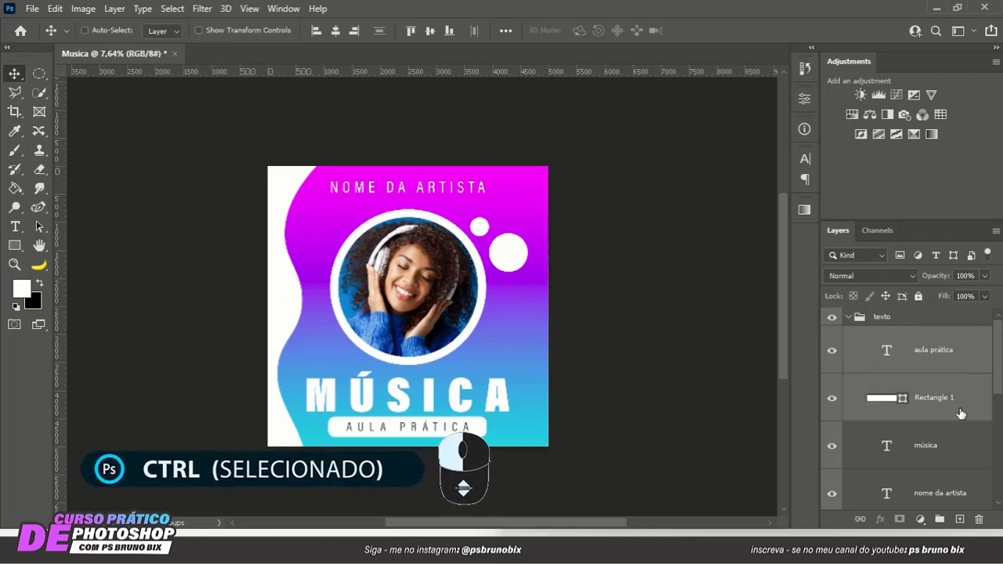
pyautogui.click(335, 31)
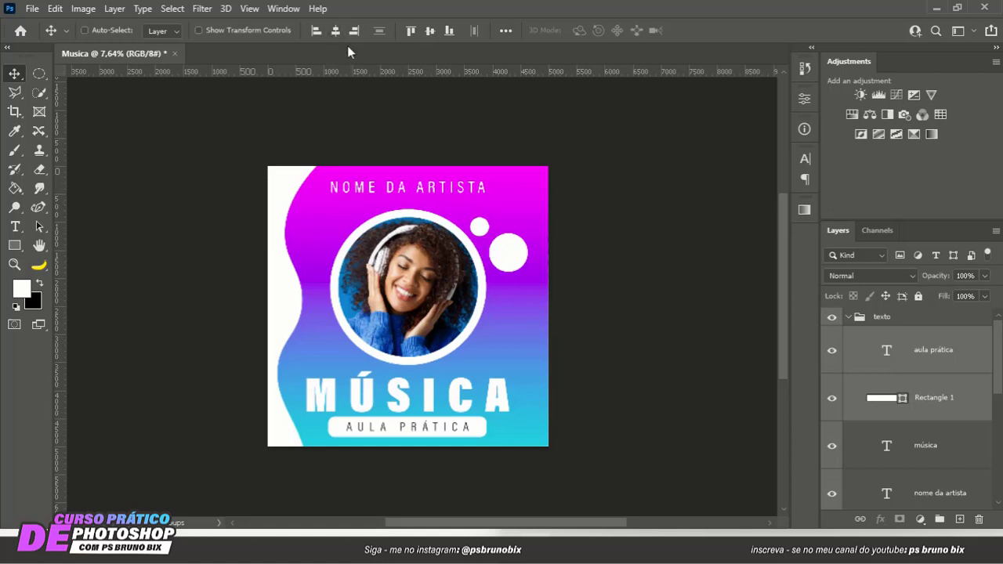
pyautogui.hotkey('ctrl', 'a')
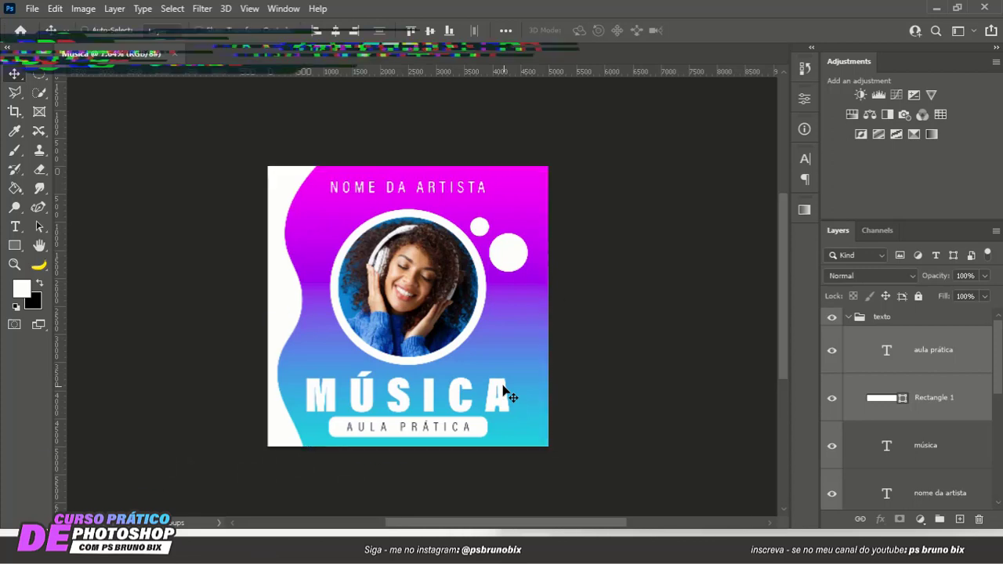
pyautogui.hotkey('ctrl', 'd')
pyautogui.scroll(-1, 468, 375)
pyautogui.moveTo(455, 316); pyautogui.dragTo(446, 337)
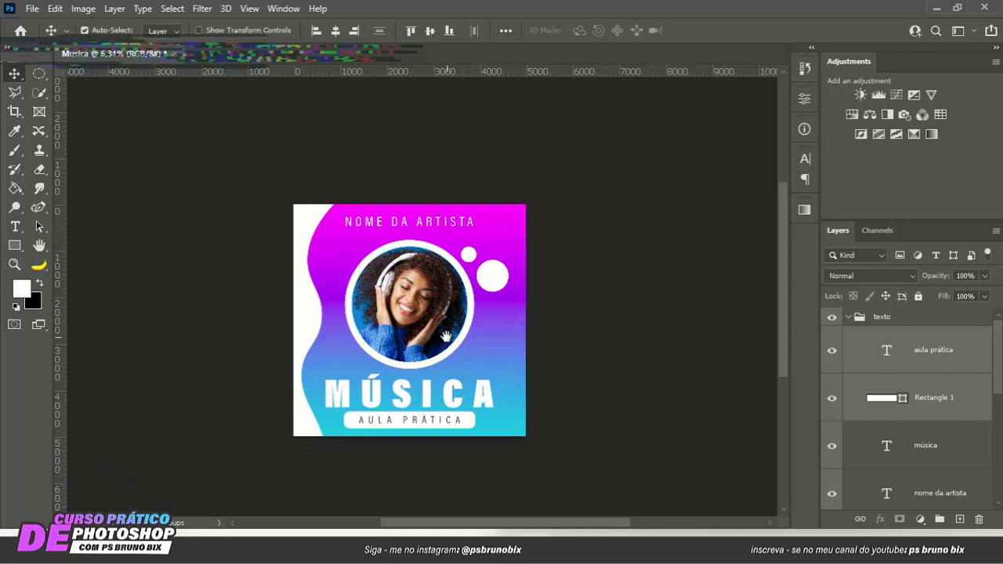